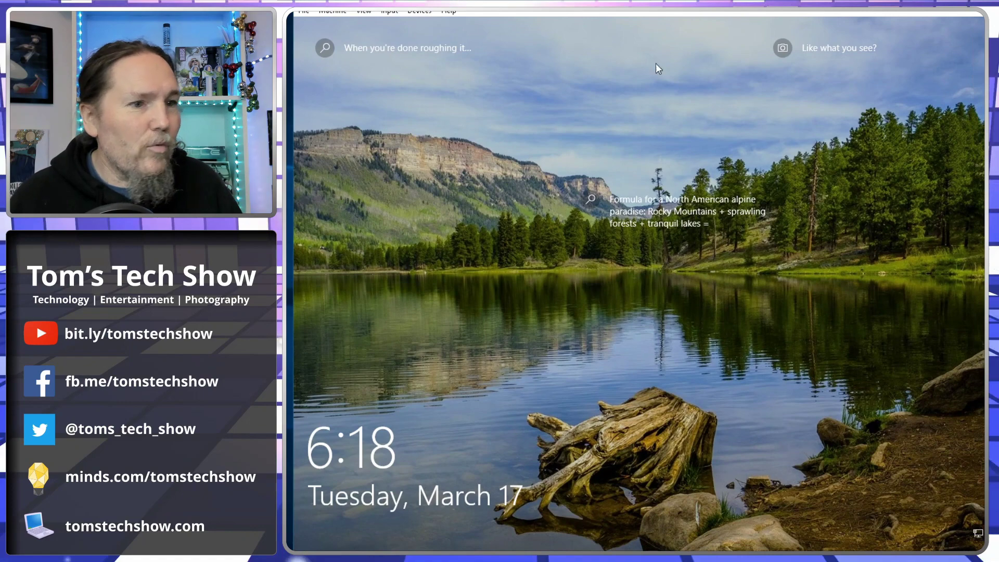
- Dismiss the lakeside lock screen to reach the password sign-in screen
left_click(654, 348)
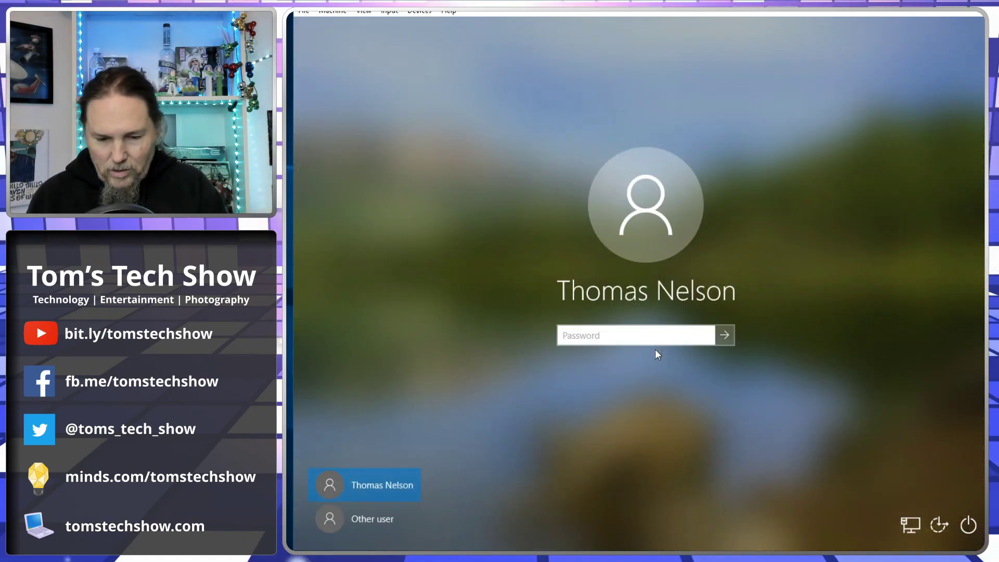
- Sign in with the account password and launch Settings from the Start menu
type("********")
key("Return")
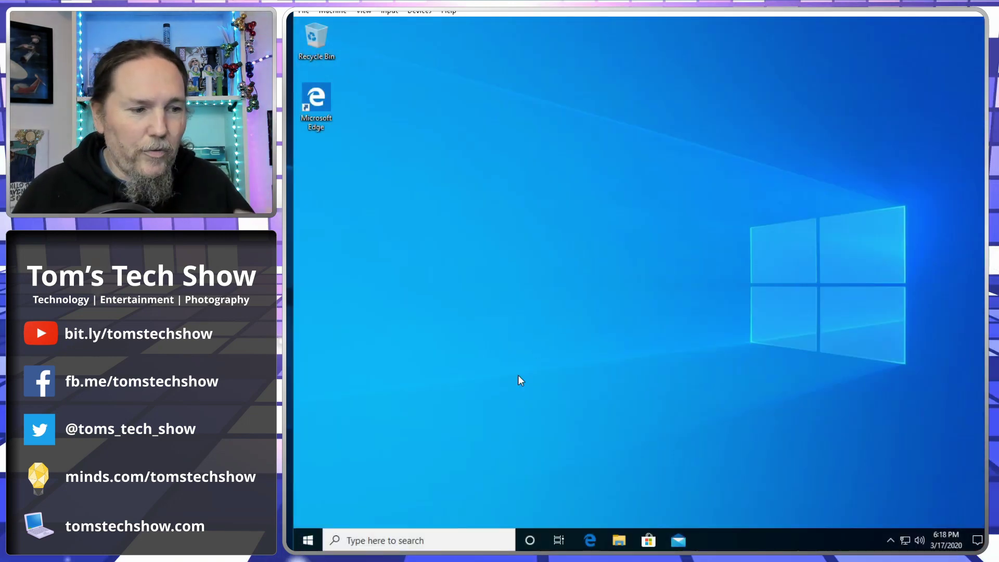
left_click(309, 540)
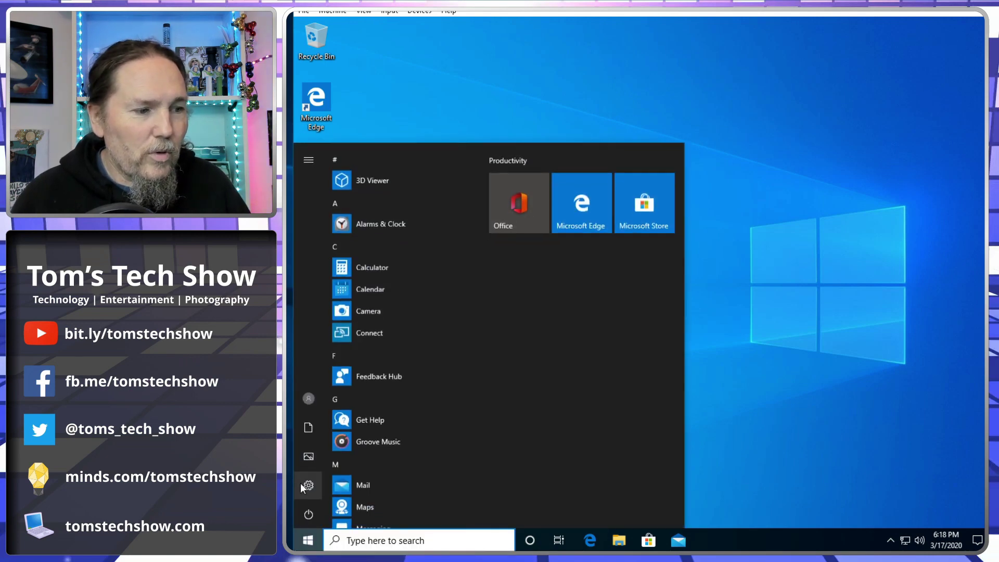
left_click(307, 486)
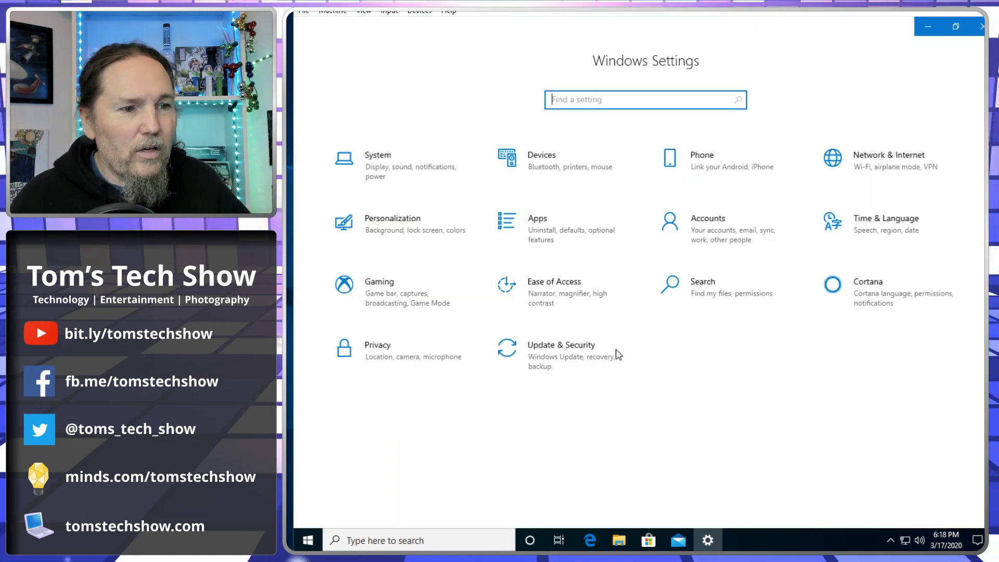
- In Privacy > General, turn off language-list access, app-launch tracking and suggested content, then view Speech
left_click(374, 357)
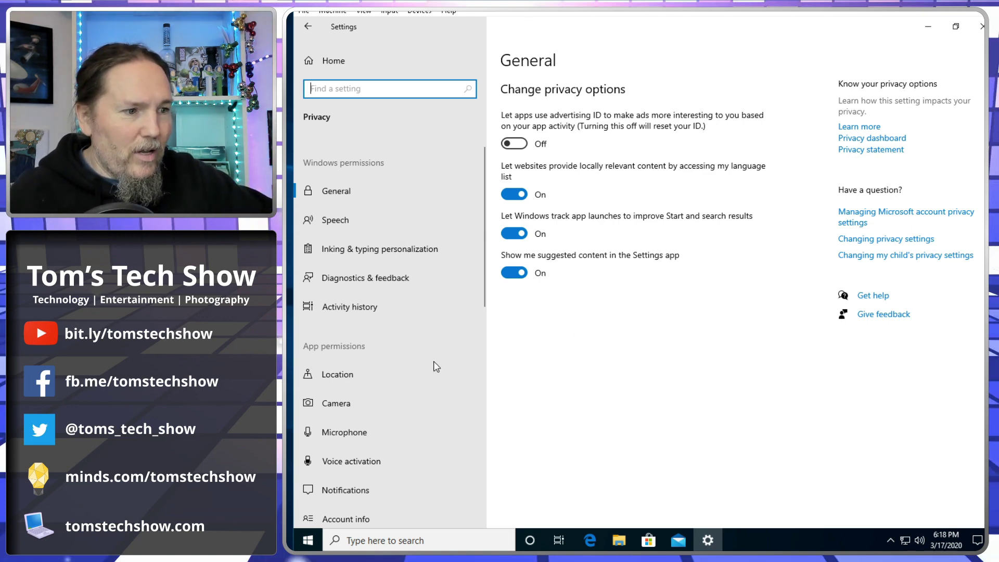
scroll(415, 385, "down", 5)
scroll(411, 392, "down", 4)
scroll(408, 396, "up", 10)
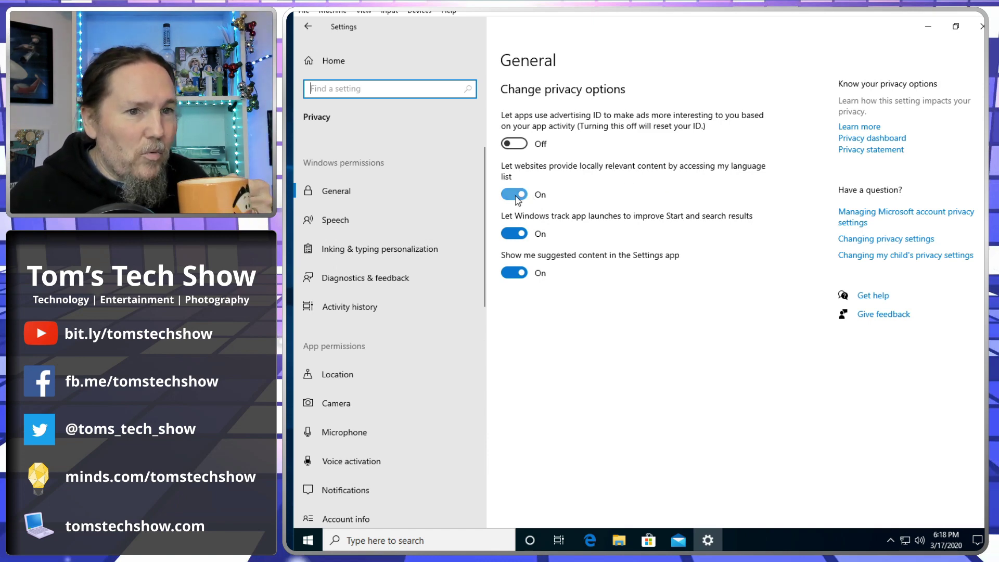
left_click(515, 195)
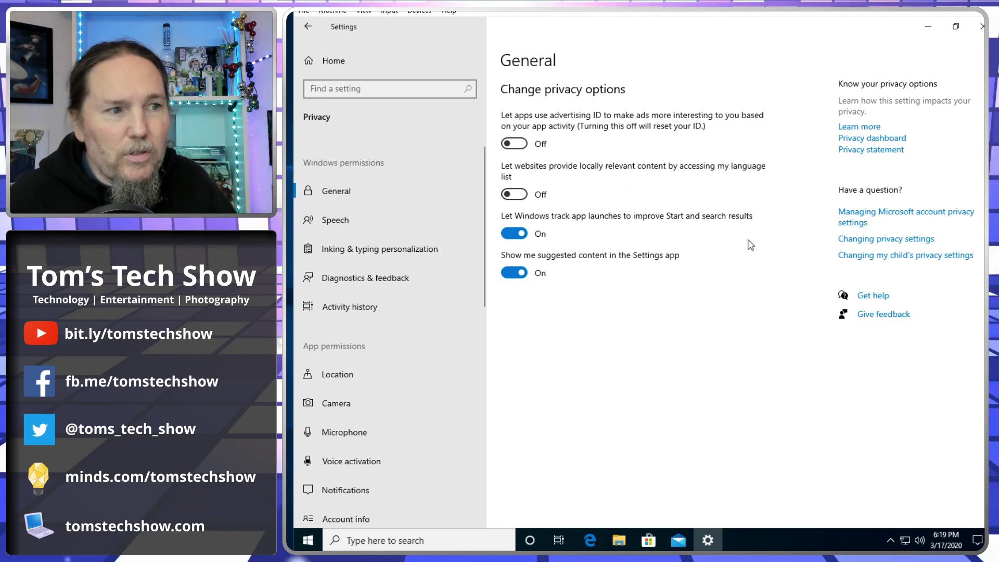
left_click(517, 238)
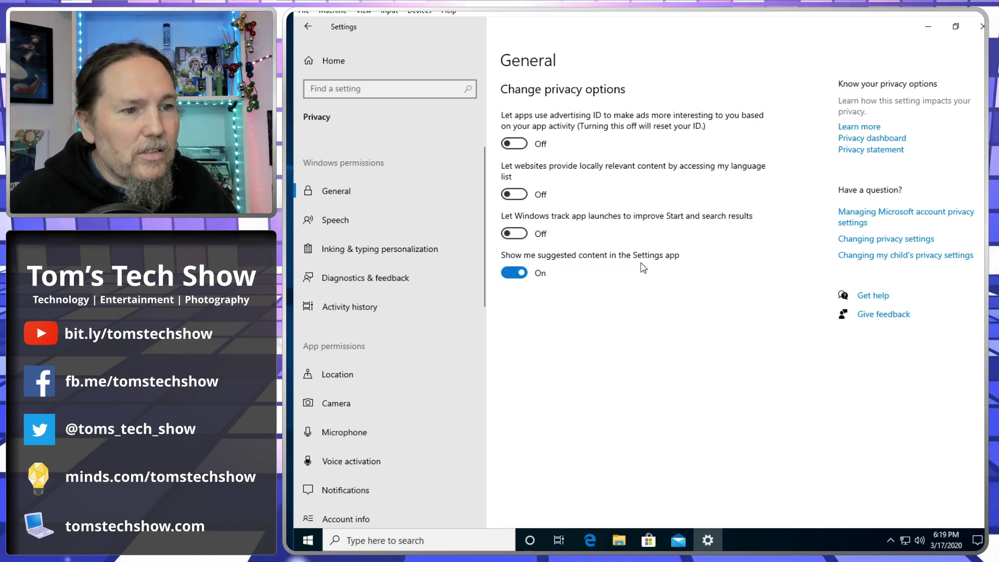
left_click(513, 273)
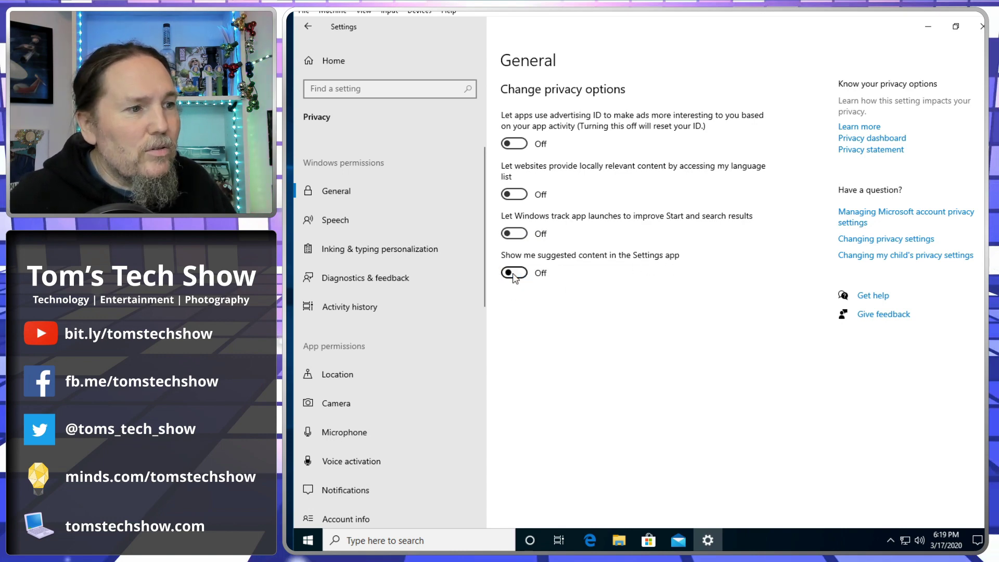
left_click(329, 221)
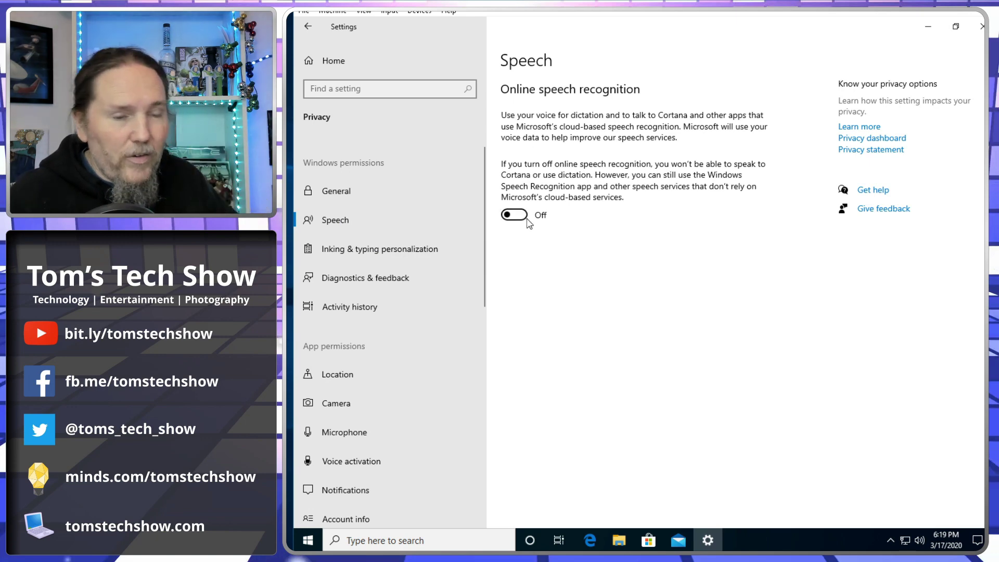
- Look over Inking & typing, then review Diagnostics & feedback: Basic data, tailored experiences off
left_click(364, 251)
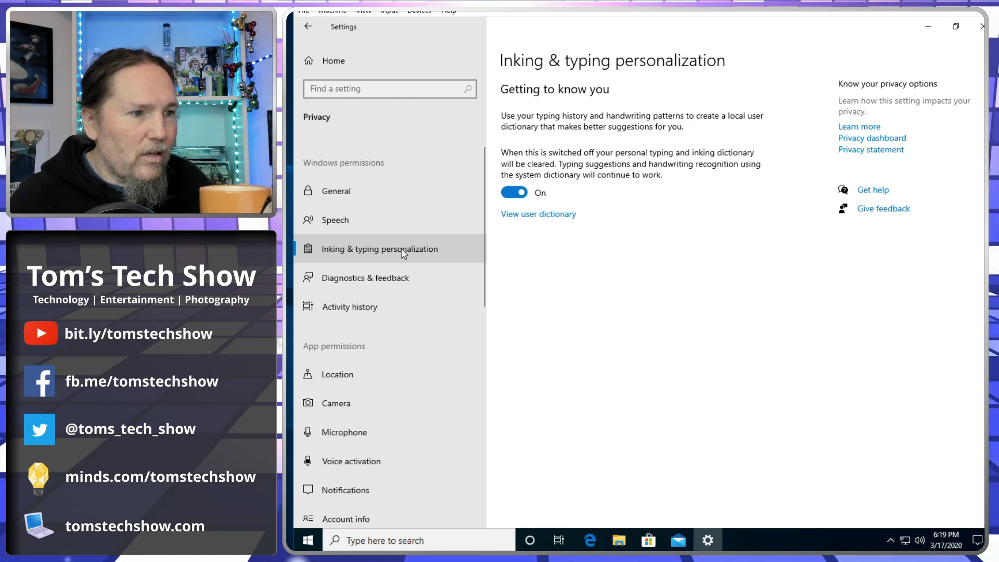
left_click(400, 284)
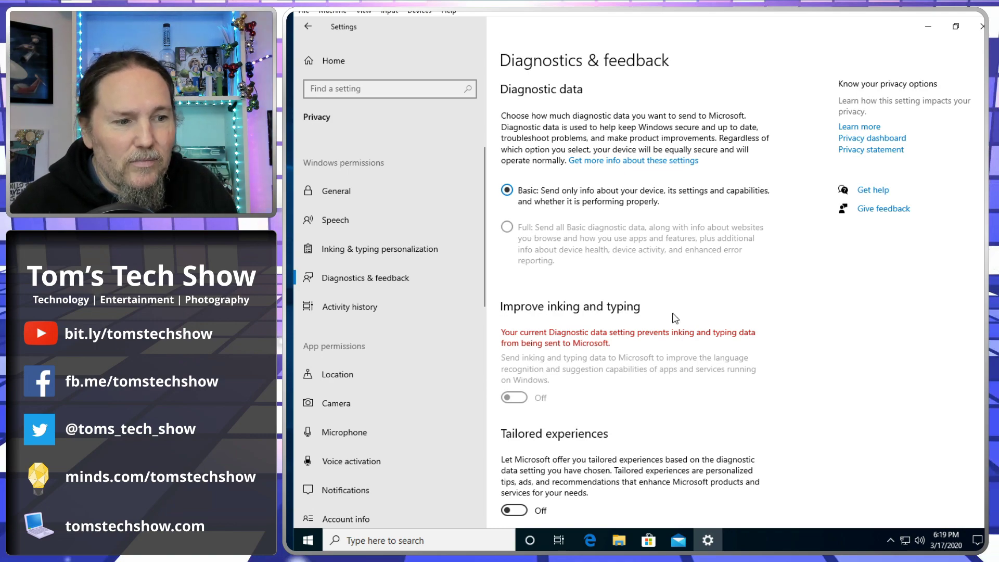
scroll(674, 317, "down", 10)
scroll(674, 318, "up", 10)
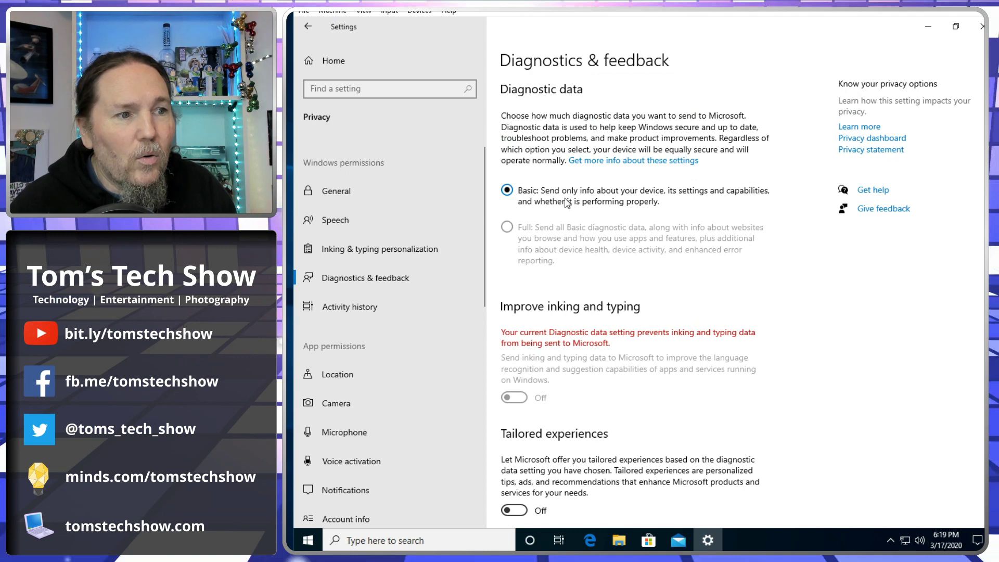
scroll(655, 383, "down", 5)
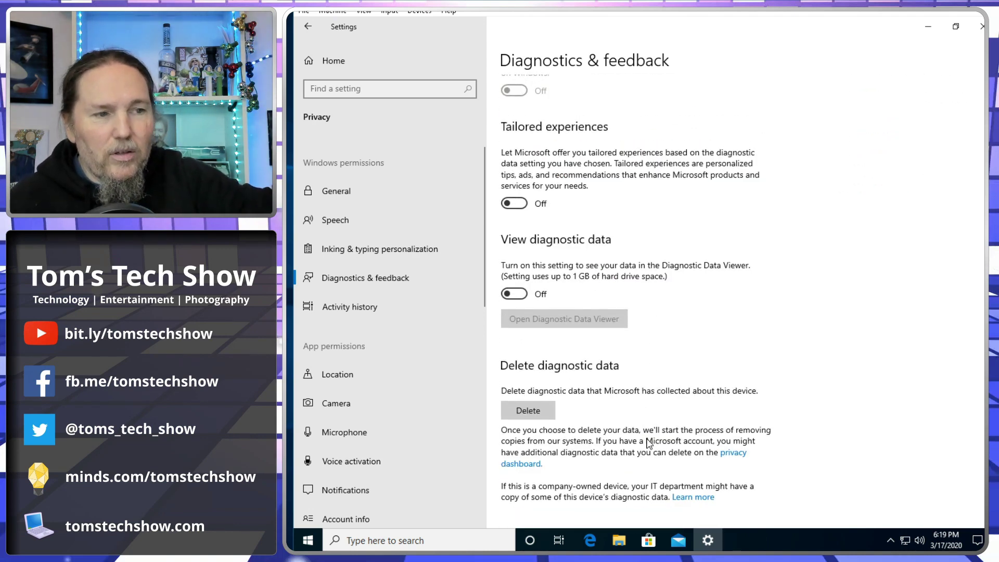
scroll(648, 443, "up", 5)
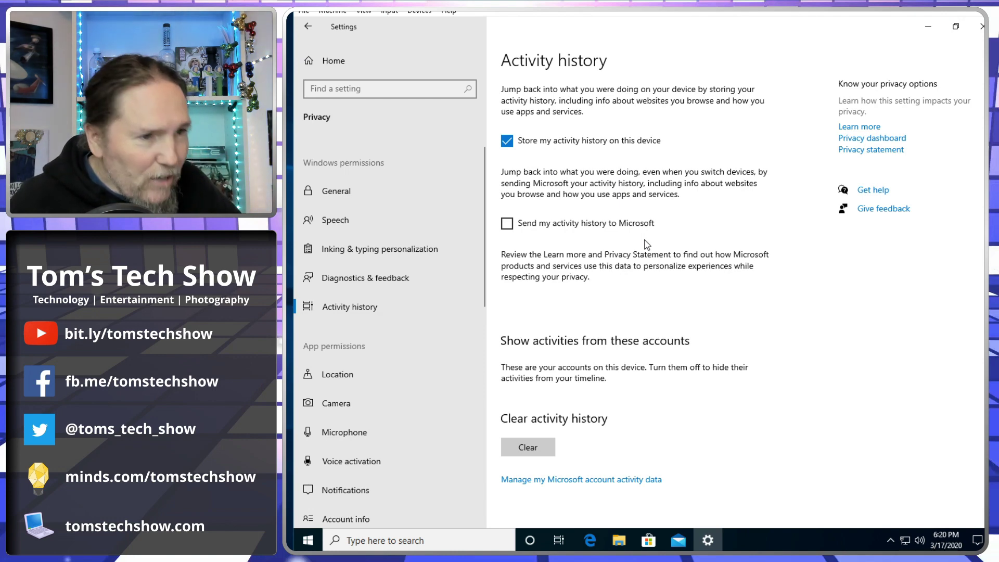
- Stop storing activity history on this device and clear the existing activity history
left_click(508, 145)
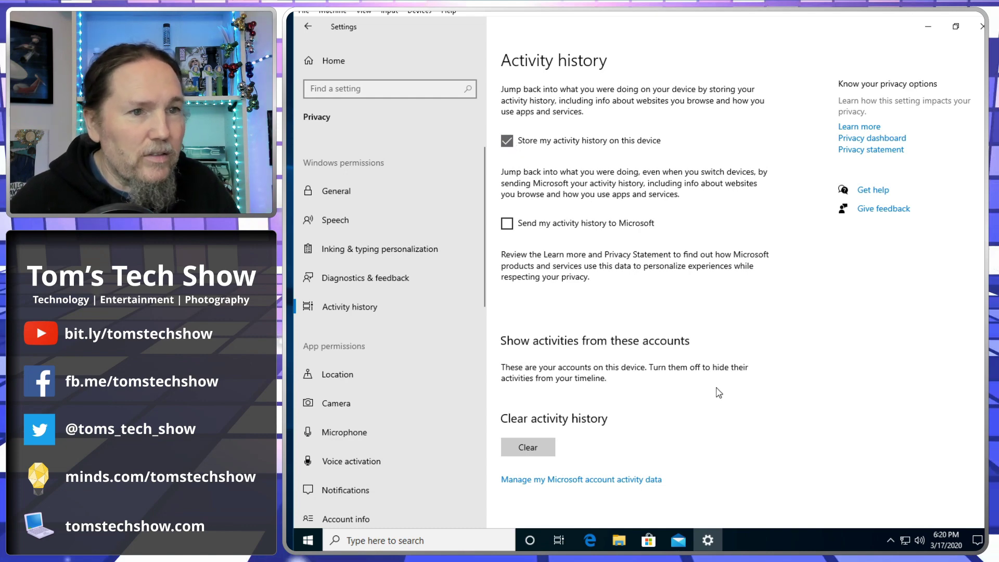
left_click(535, 450)
left_click(475, 419)
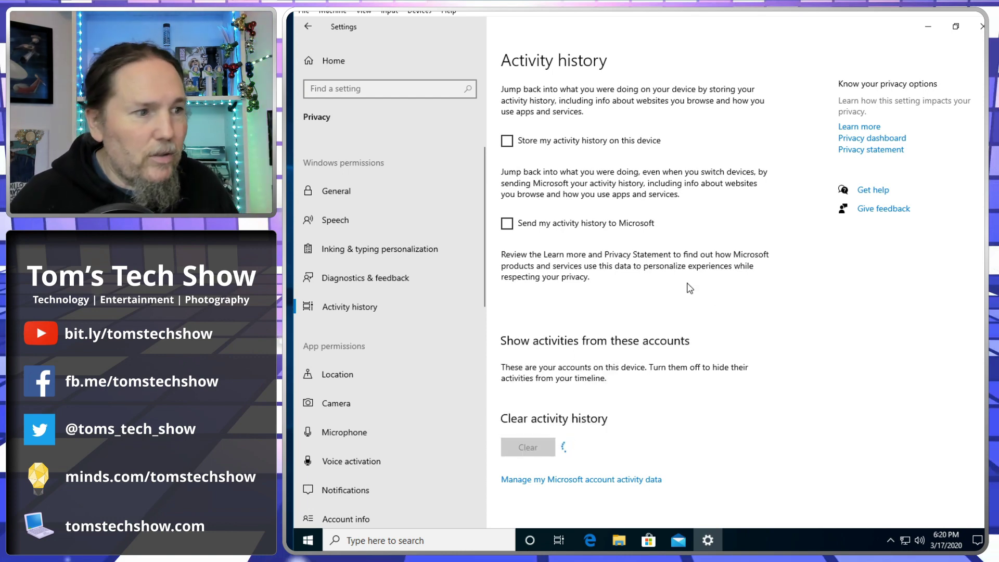
scroll(406, 294, "down", 3)
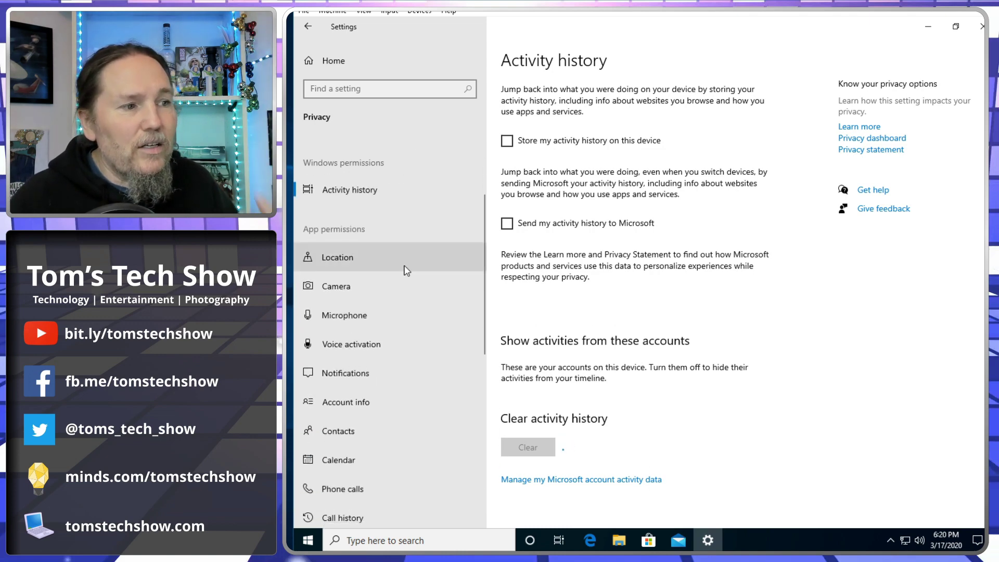
left_click(349, 264)
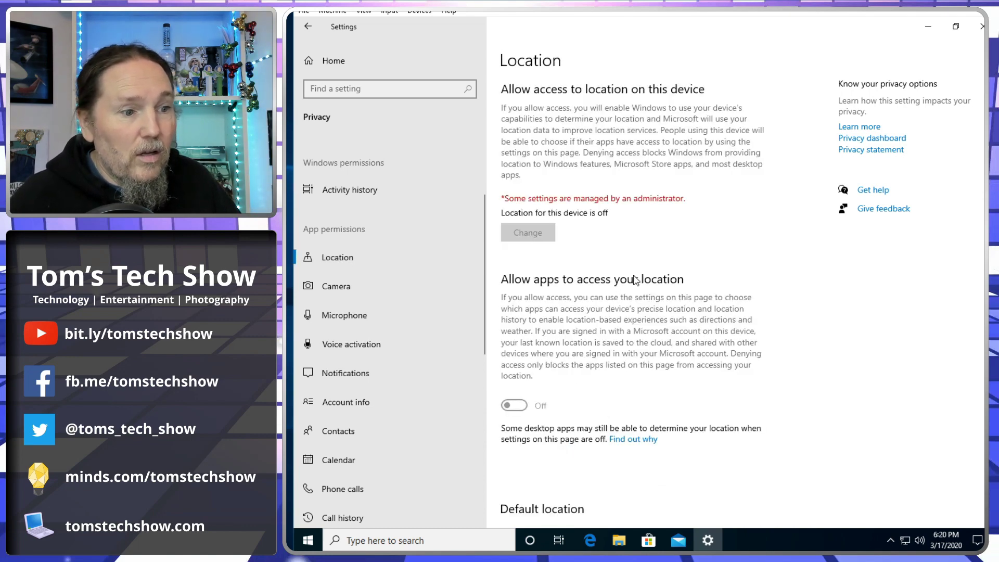
- Review the Location privacy settings, then look through the Camera privacy page
scroll(636, 281, "down", 3)
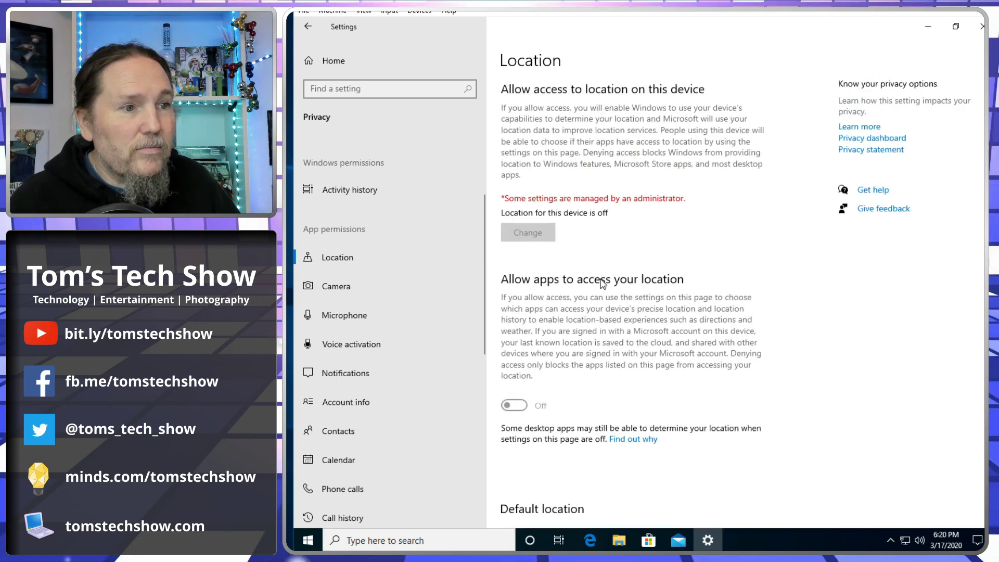
scroll(687, 316, "down", 10)
scroll(648, 311, "down", 1)
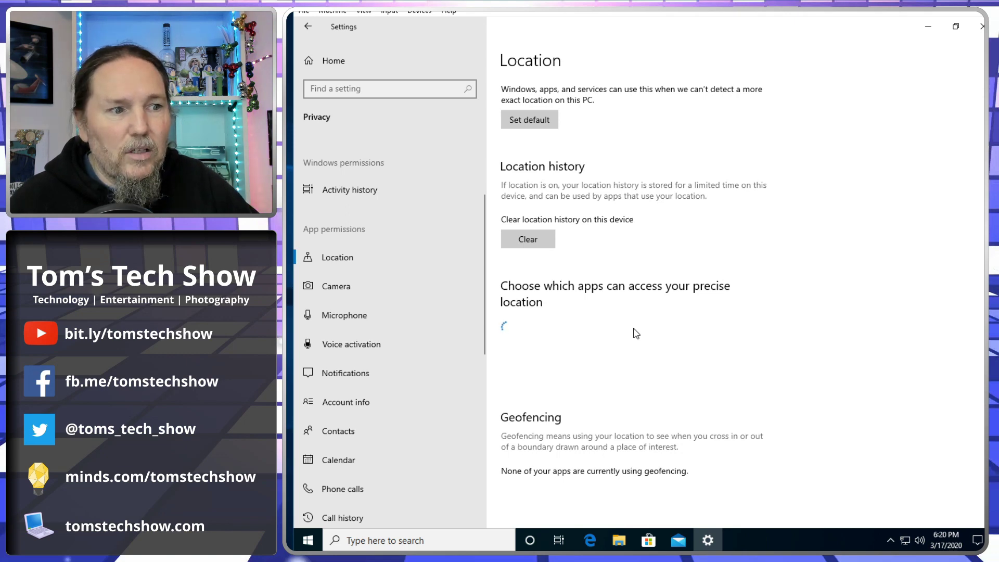
scroll(636, 333, "up", 10)
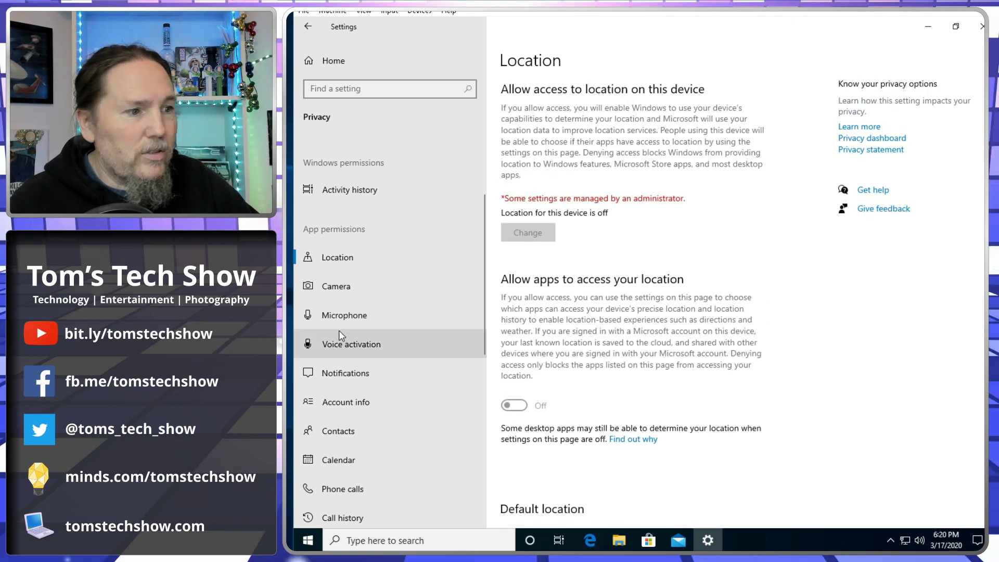
left_click(332, 289)
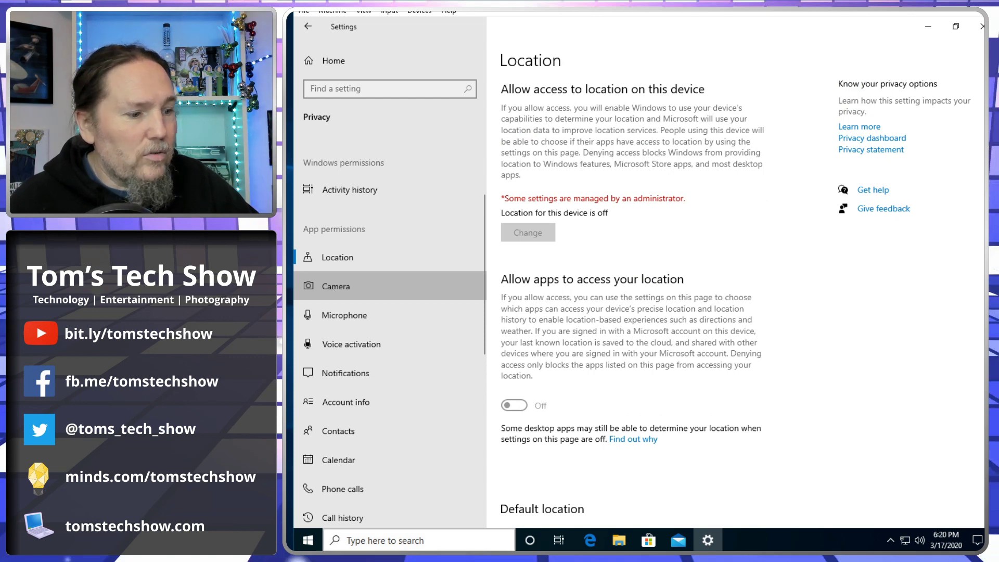
mouse_move(406, 558)
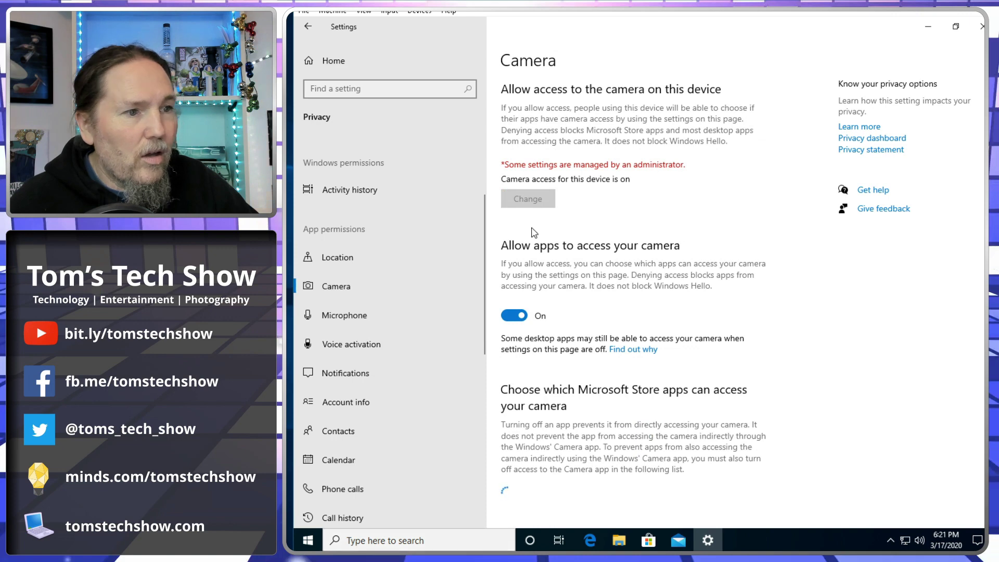
scroll(605, 279, "down", 2)
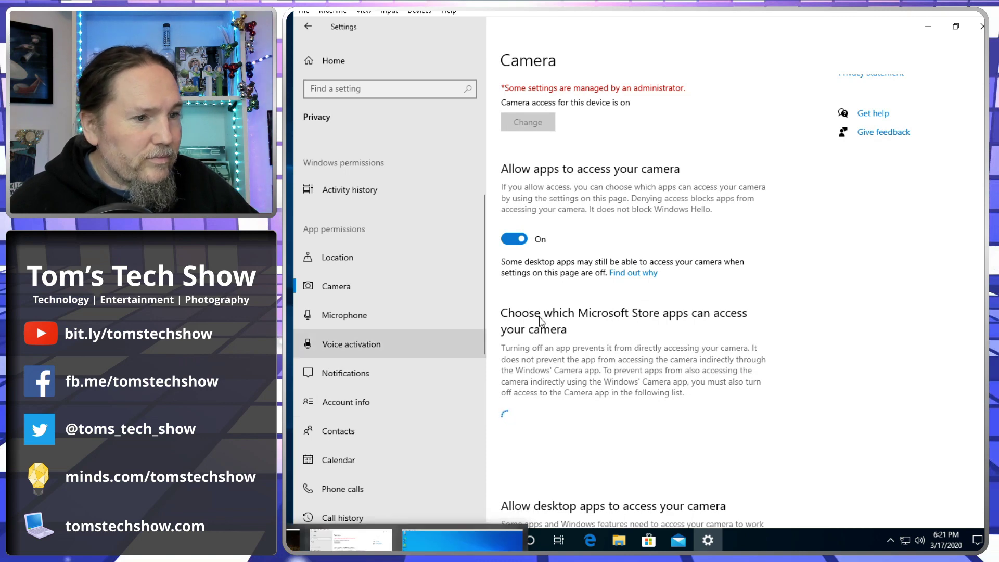
scroll(599, 304, "down", 3)
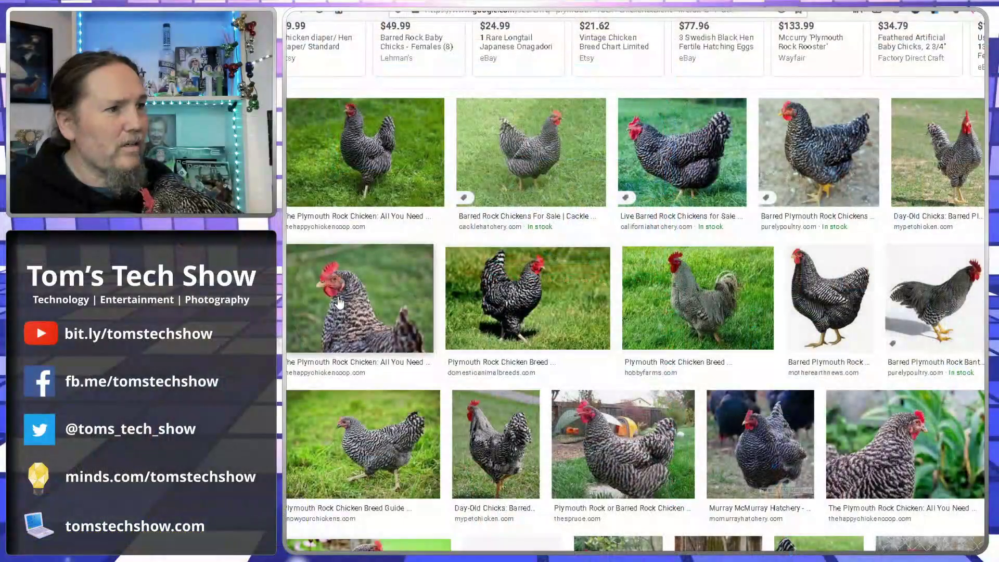
scroll(475, 340, "up", 1)
scroll(475, 340, "down", 1)
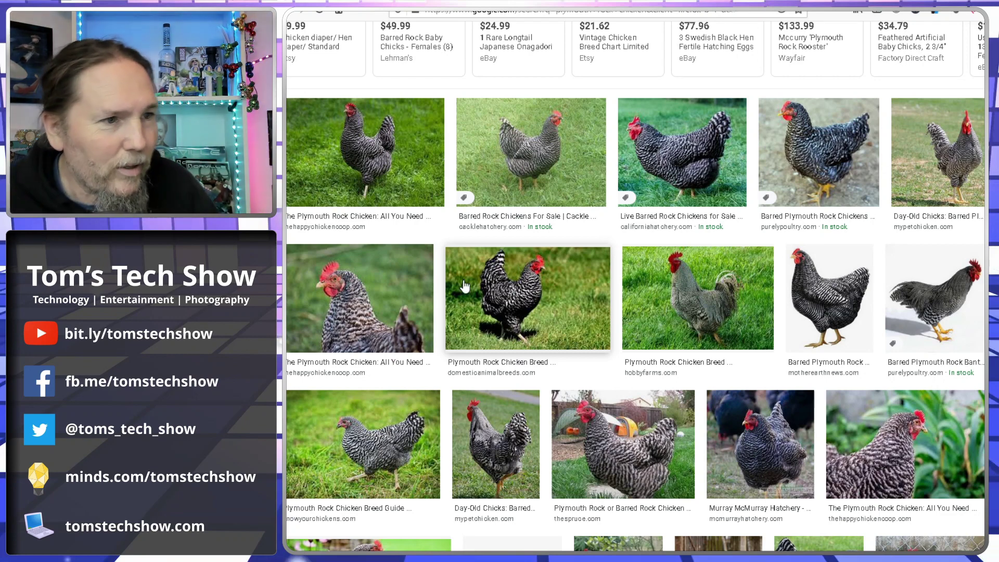
key("alt+Tab")
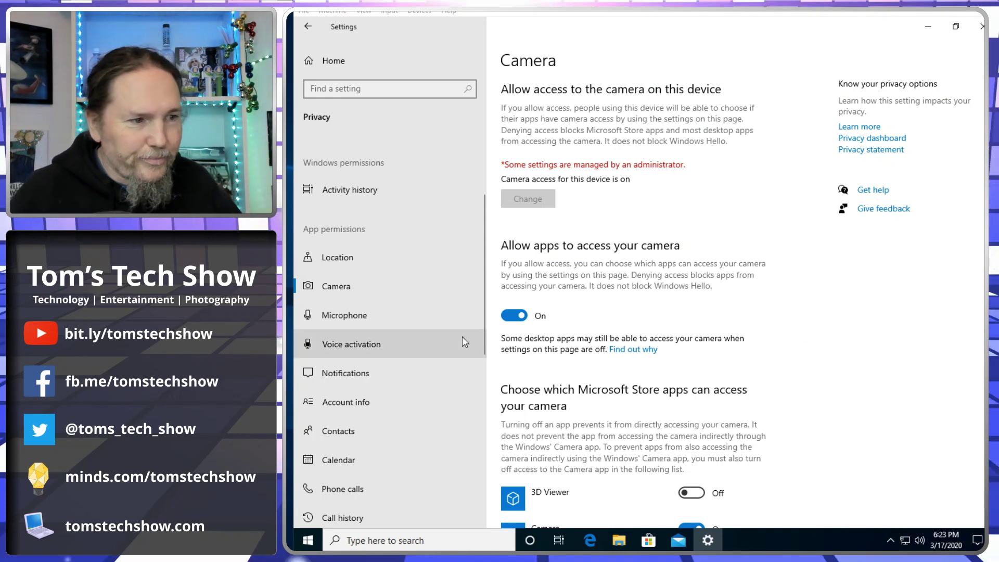
- Switch off camera access for Desktop App Web Viewer, Feedback Hub and Microsoft Edge
scroll(653, 305, "down", 2)
scroll(602, 216, "up", 2)
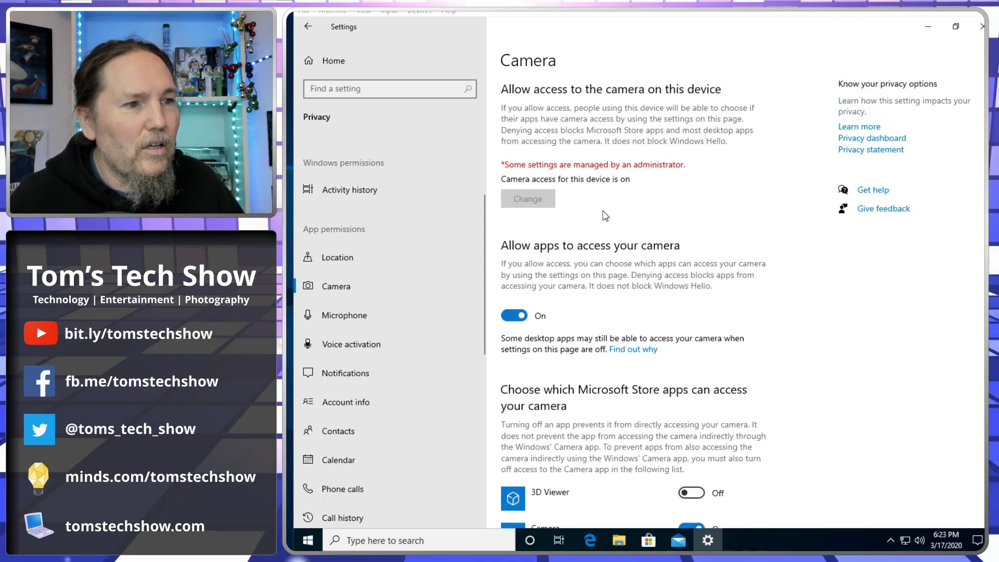
scroll(572, 244, "down", 2)
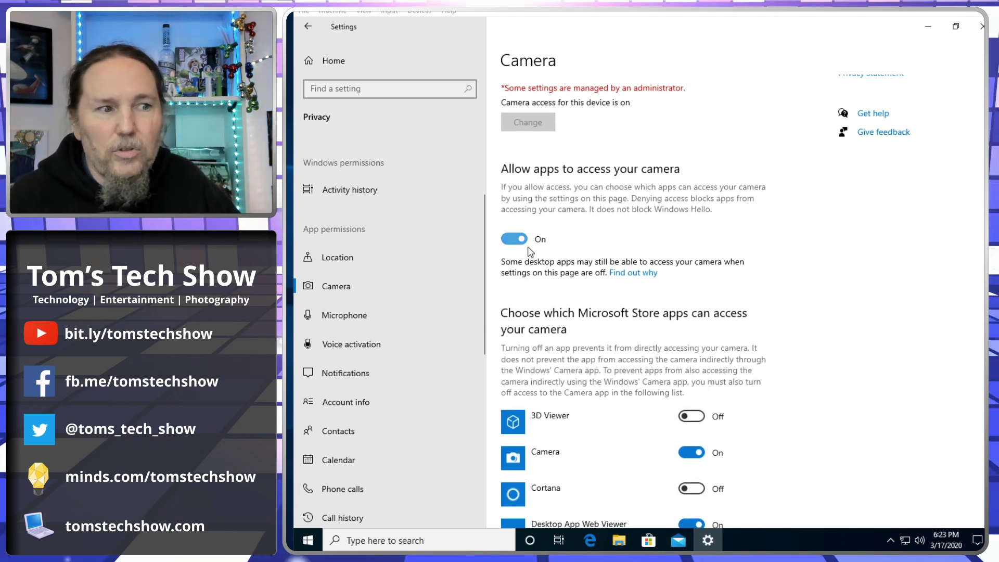
scroll(630, 346, "down", 4)
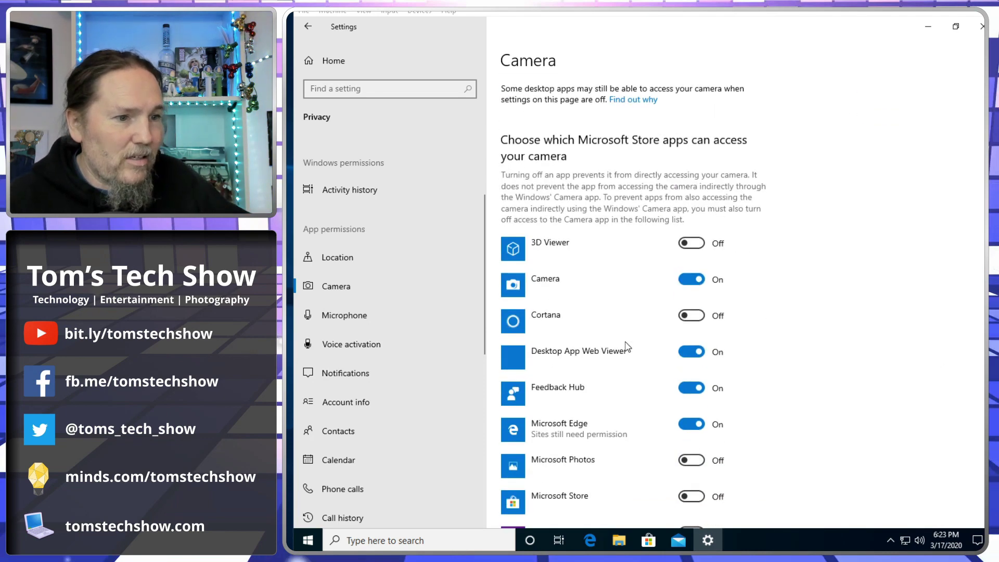
scroll(585, 210, "down", 3)
scroll(599, 237, "up", 2)
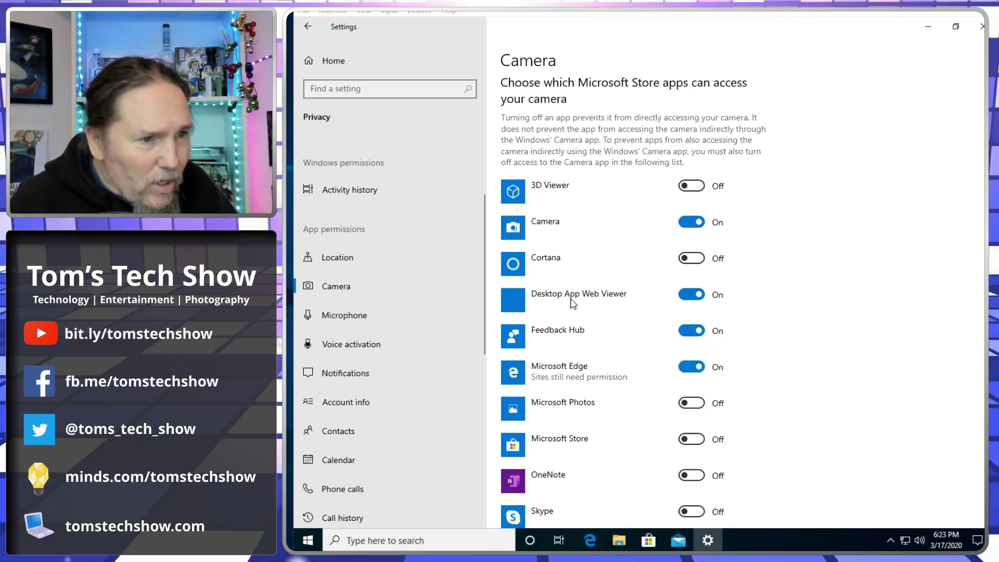
left_click(686, 295)
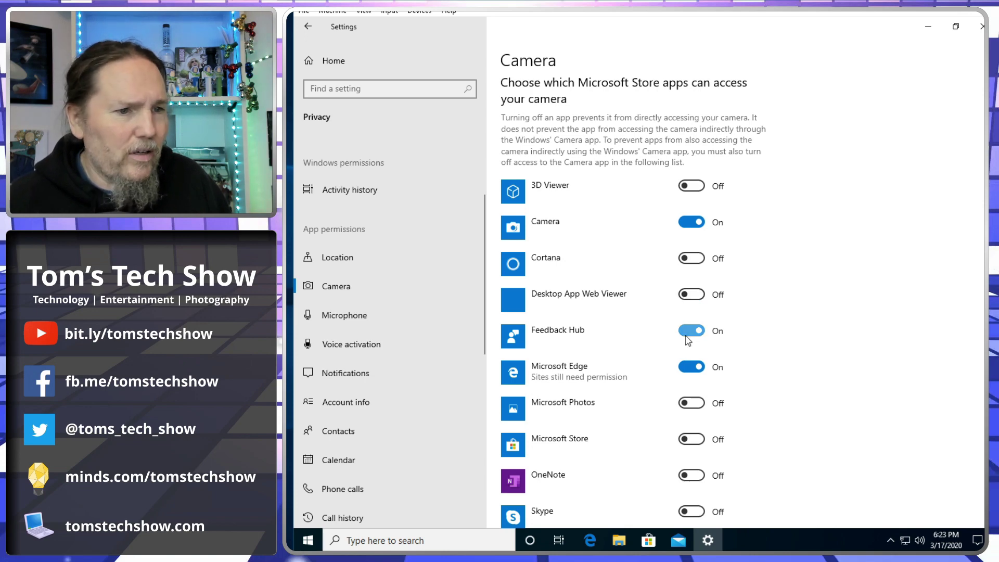
left_click(688, 333)
left_click(691, 366)
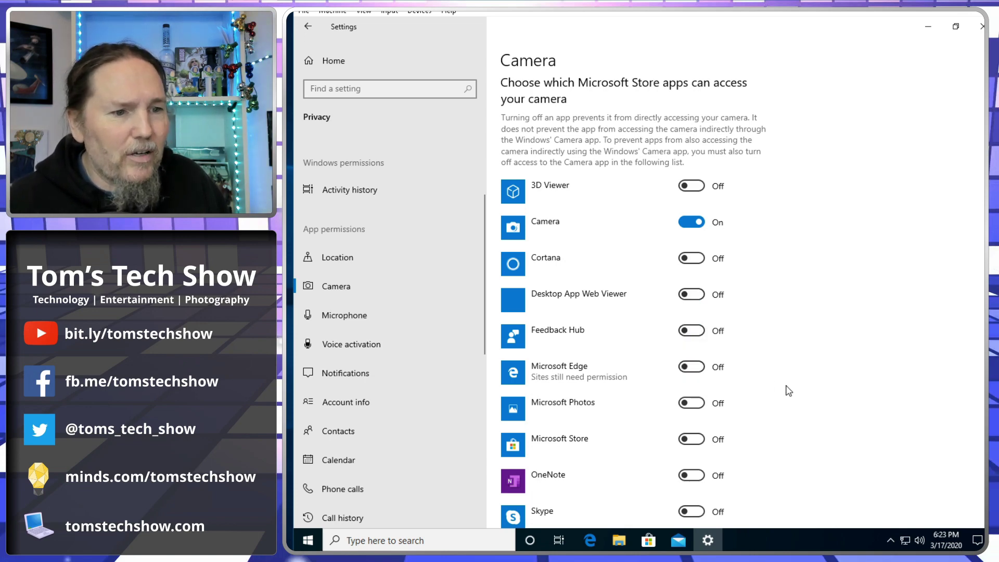
- Toggle Microsoft Edge's camera access on and back off, leaving it Off
scroll(785, 390, "down", 3)
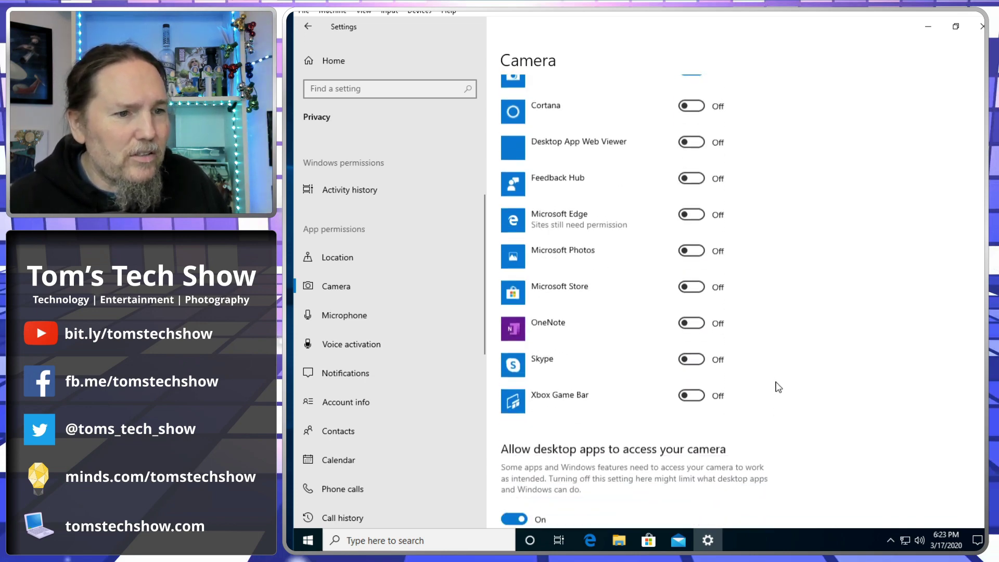
left_click(696, 291)
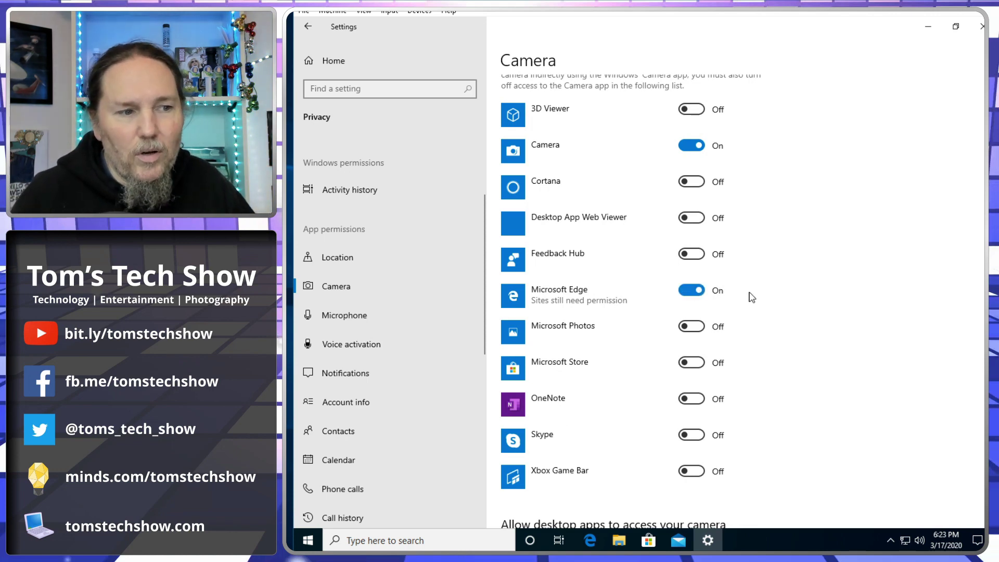
left_click(696, 292)
scroll(757, 375, "down", 3)
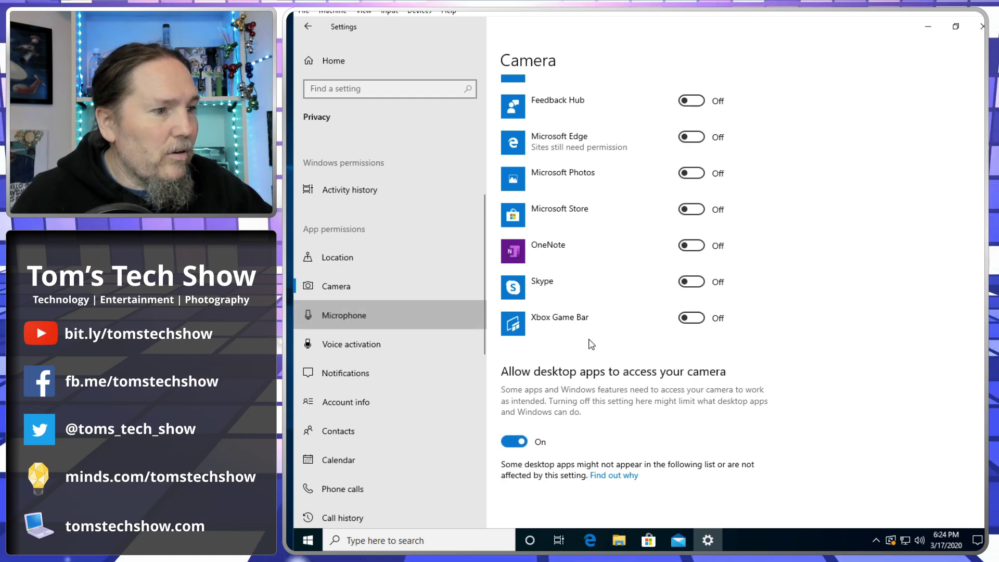
left_click(357, 314)
- Turn off Feedback Hub's microphone access
scroll(639, 329, "down", 4)
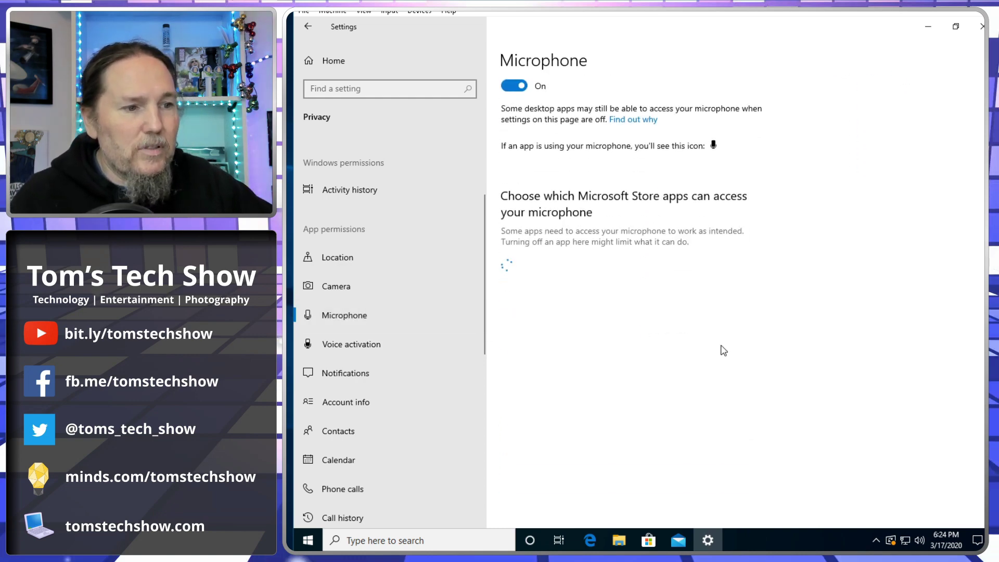
scroll(763, 353, "down", 3)
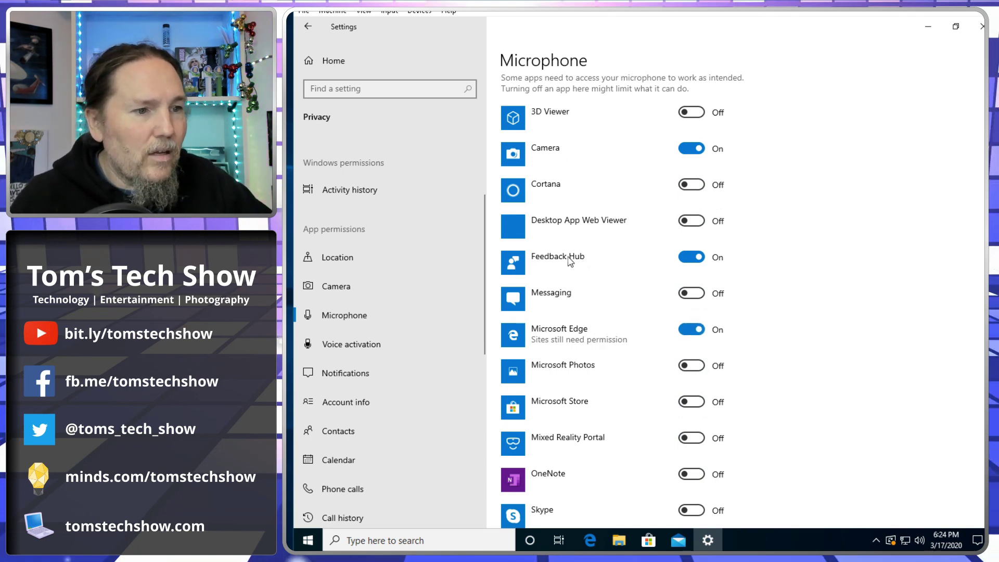
left_click(692, 257)
scroll(766, 345, "down", 7)
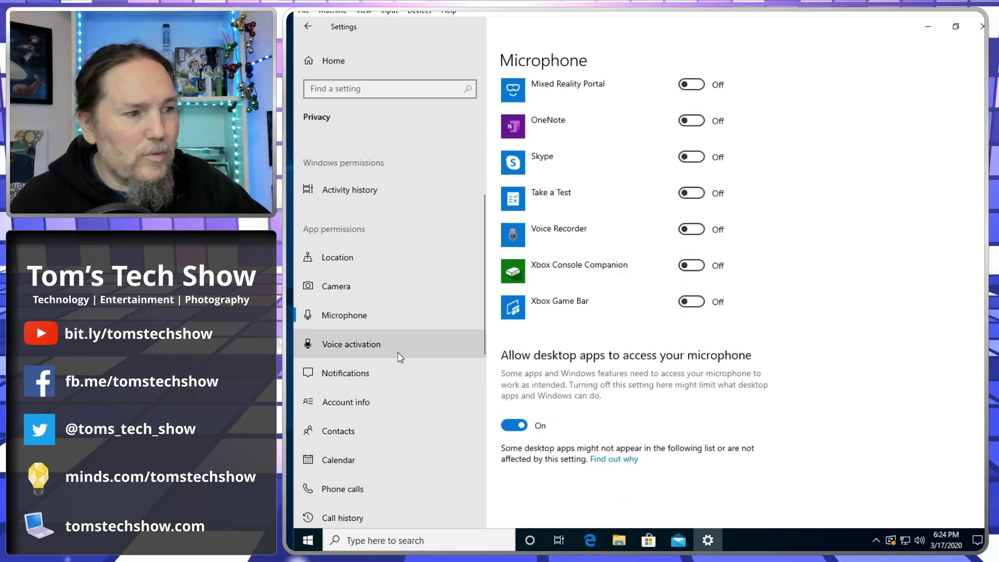
- Turn off voice activation for all apps
left_click(367, 347)
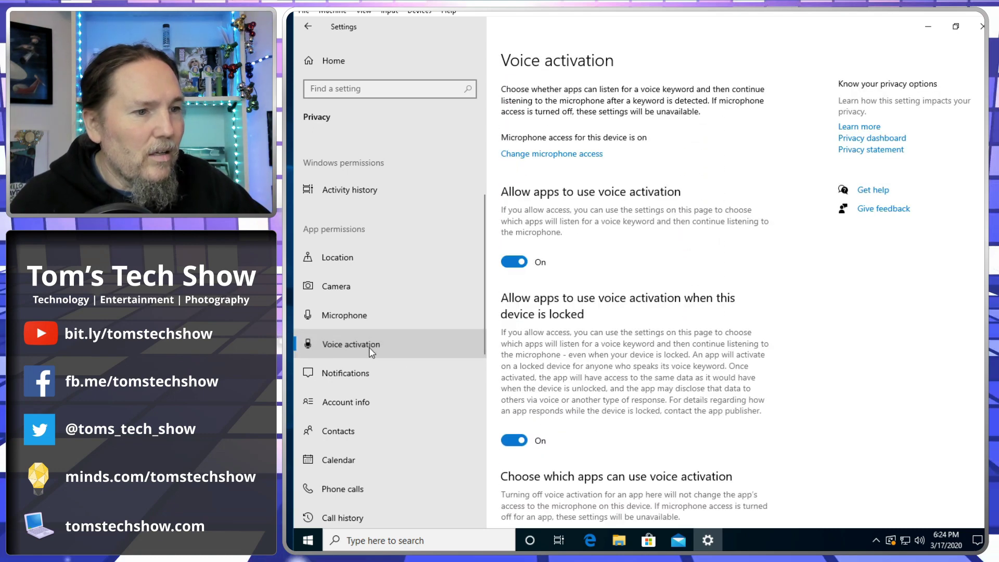
left_click(514, 261)
scroll(605, 338, "down", 2)
scroll(605, 338, "down", 1)
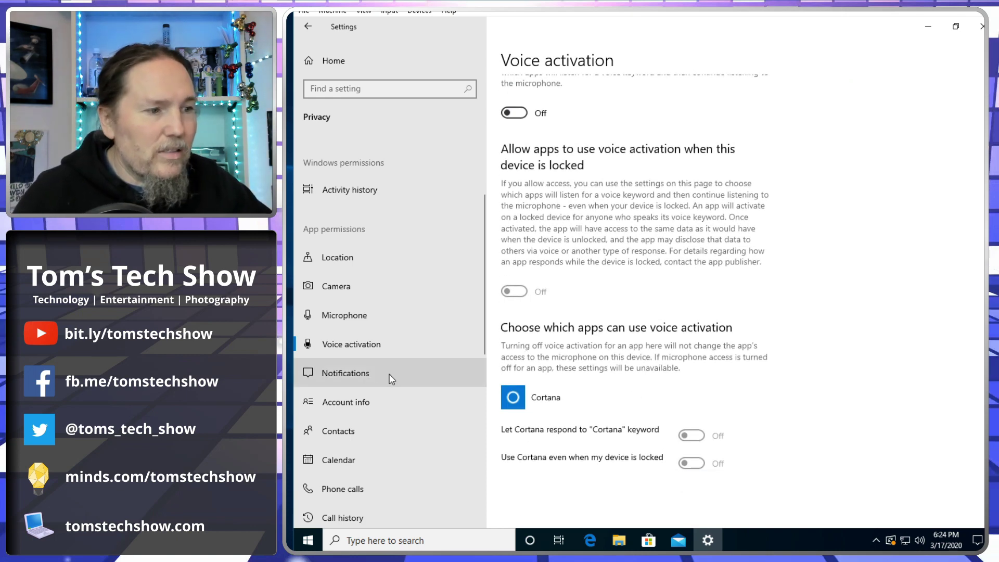
left_click(366, 373)
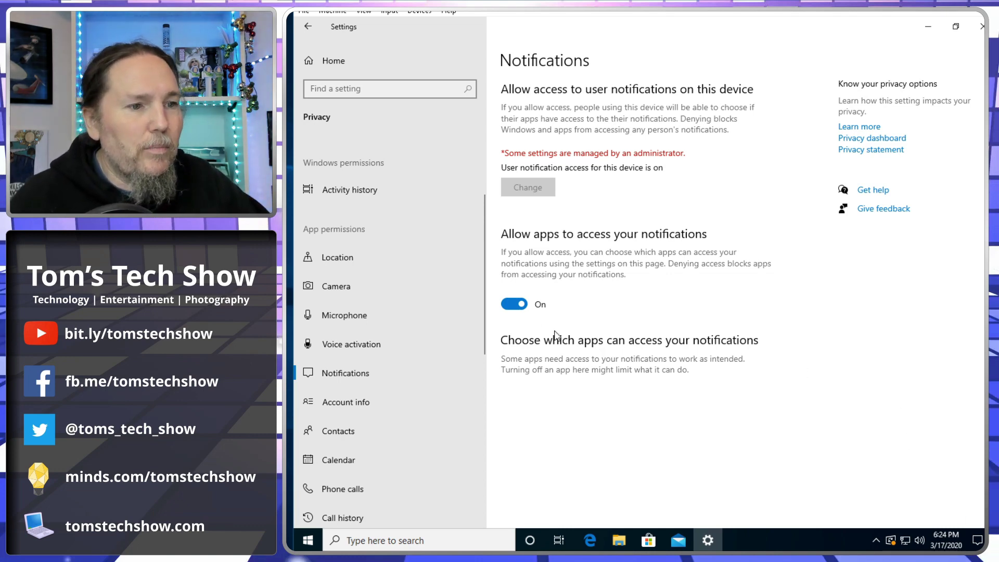
- Check Account info, then block all apps from accessing contacts
left_click(331, 402)
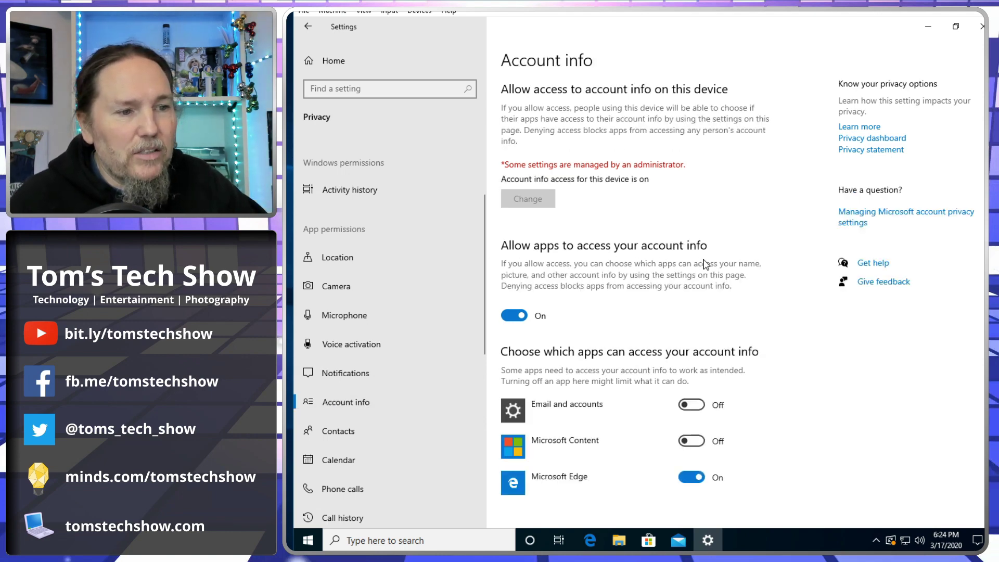
scroll(778, 377, "down", 1)
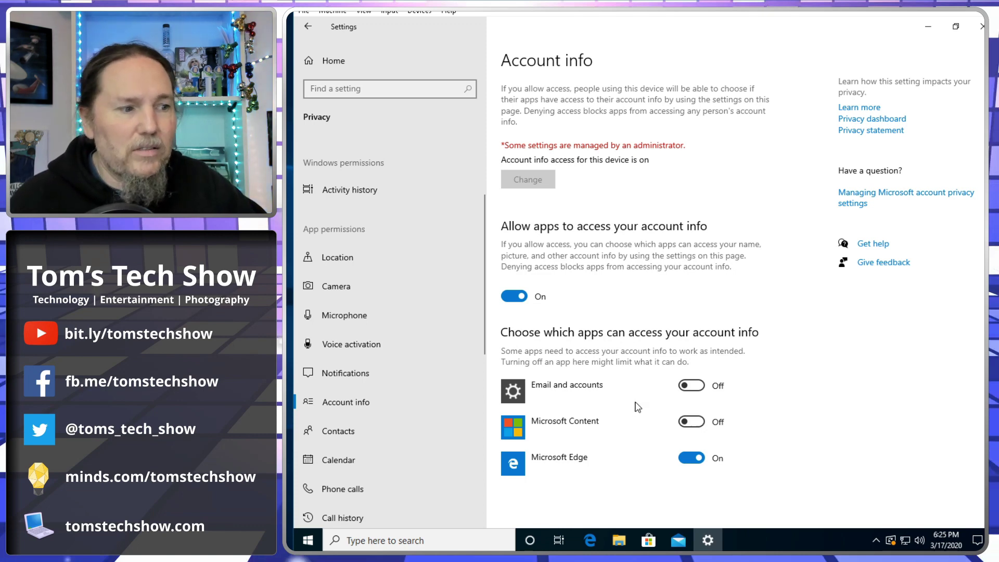
left_click(360, 436)
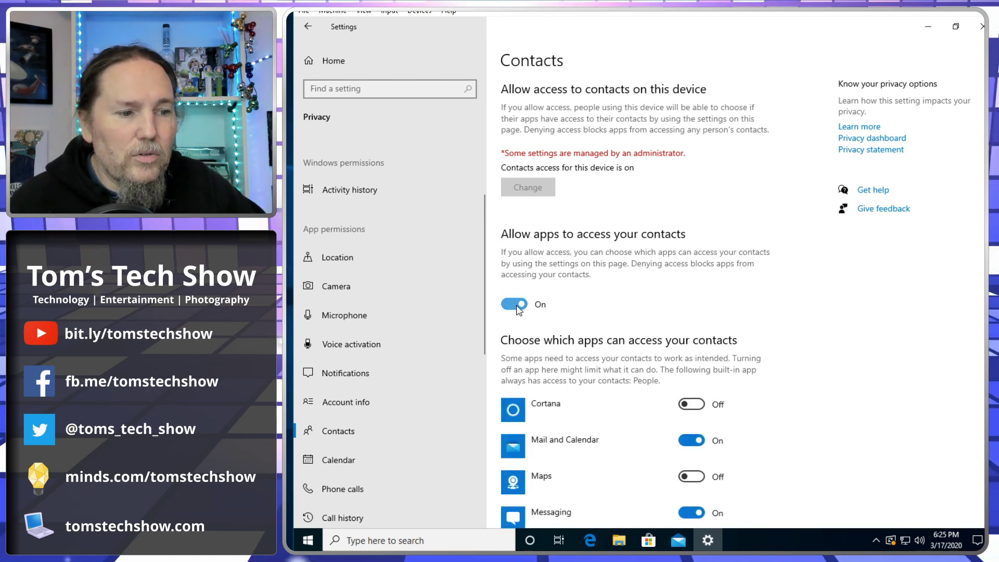
scroll(517, 310, "down", 3)
scroll(516, 307, "up", 3)
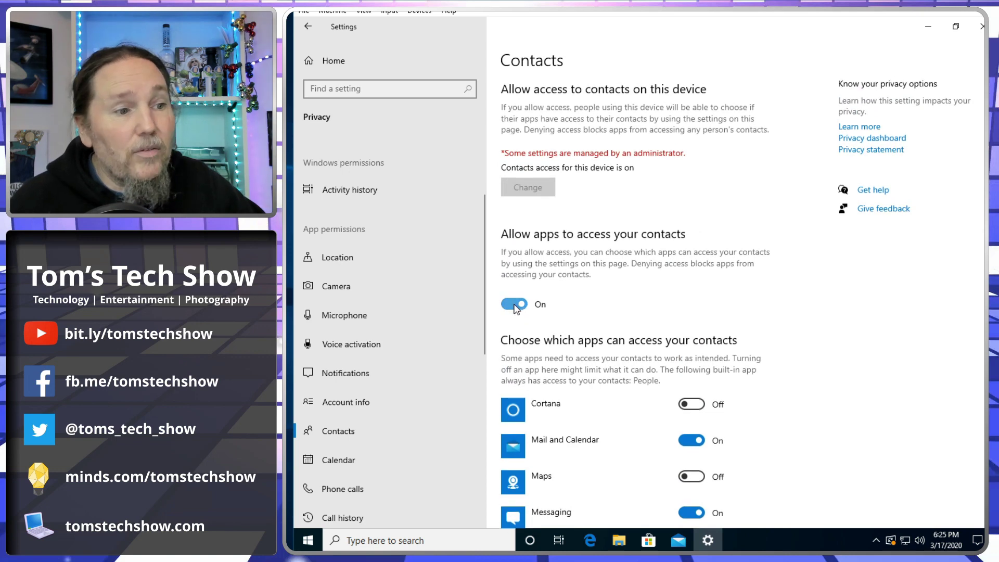
left_click(517, 306)
- Block app access to the calendar and stop apps from making phone calls
scroll(594, 313, "down", 3)
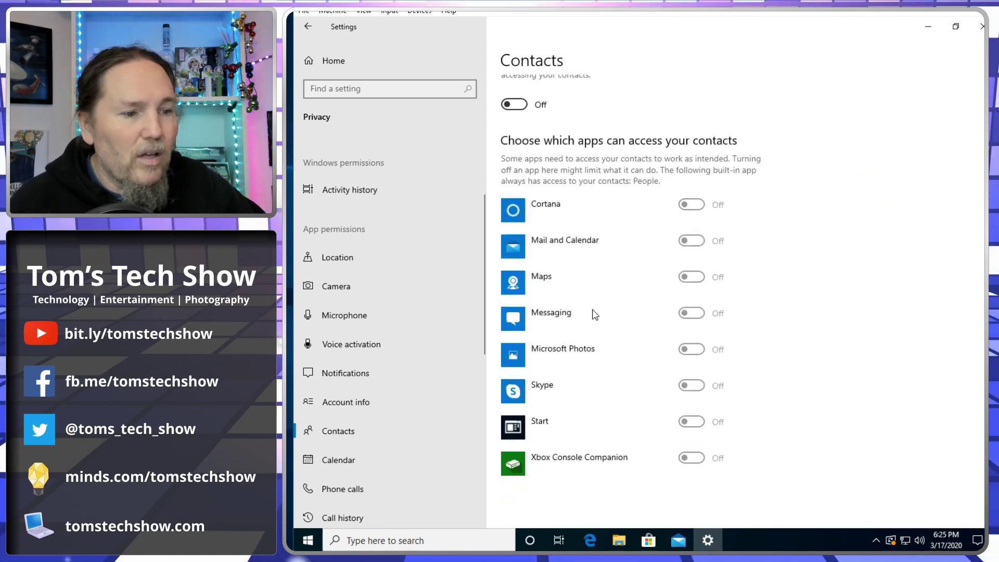
scroll(399, 390, "down", 3)
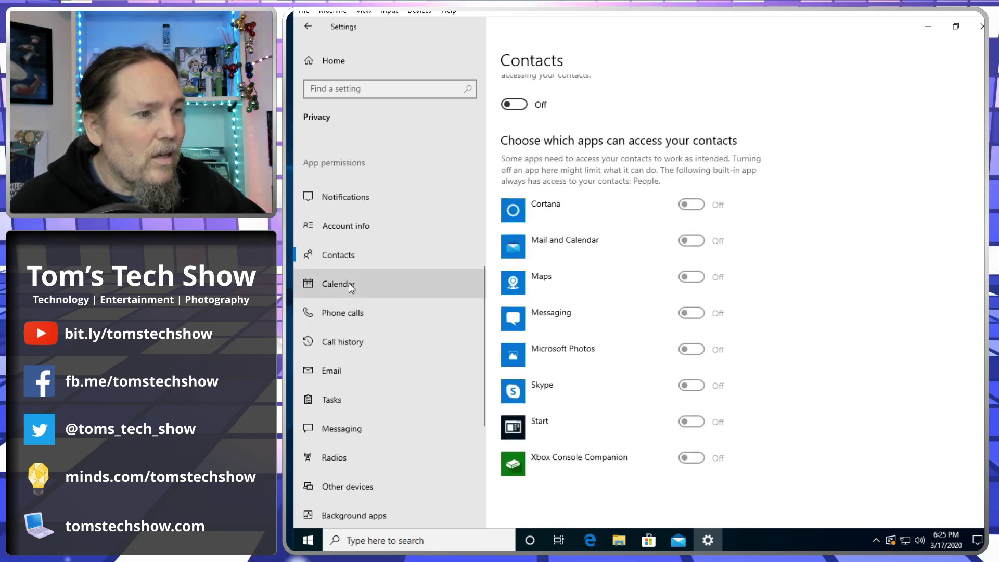
left_click(333, 284)
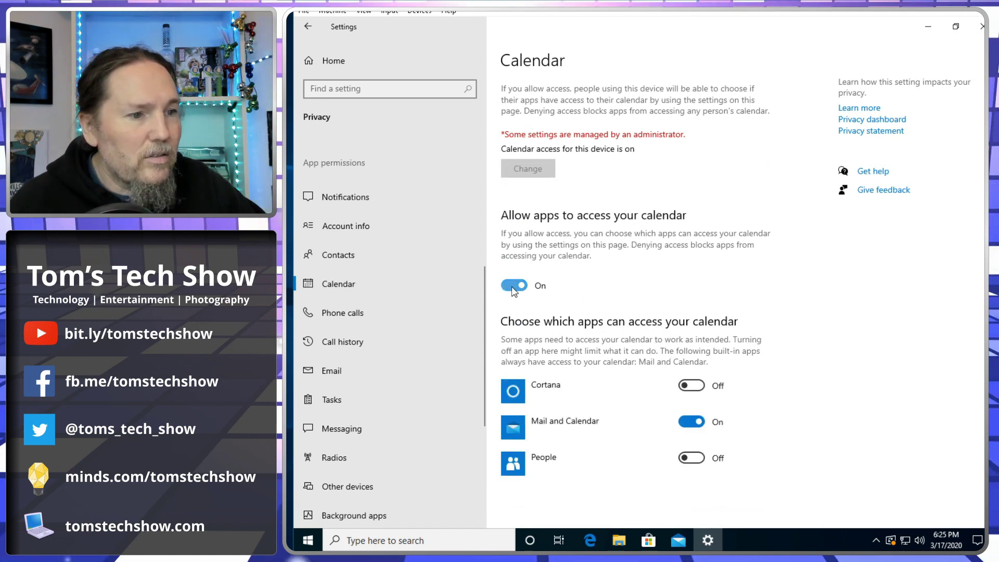
left_click(519, 286)
left_click(360, 315)
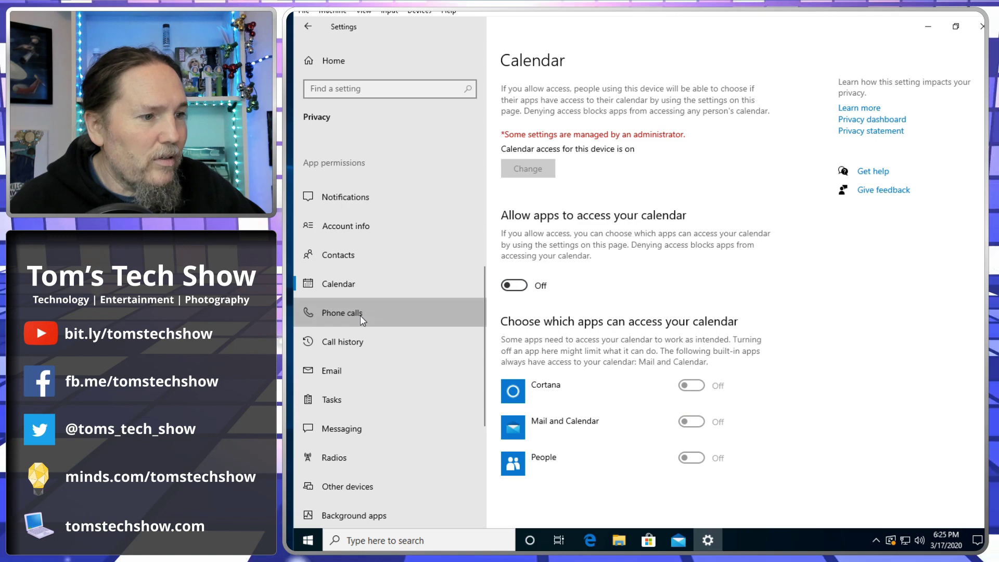
scroll(589, 352, "down", 3)
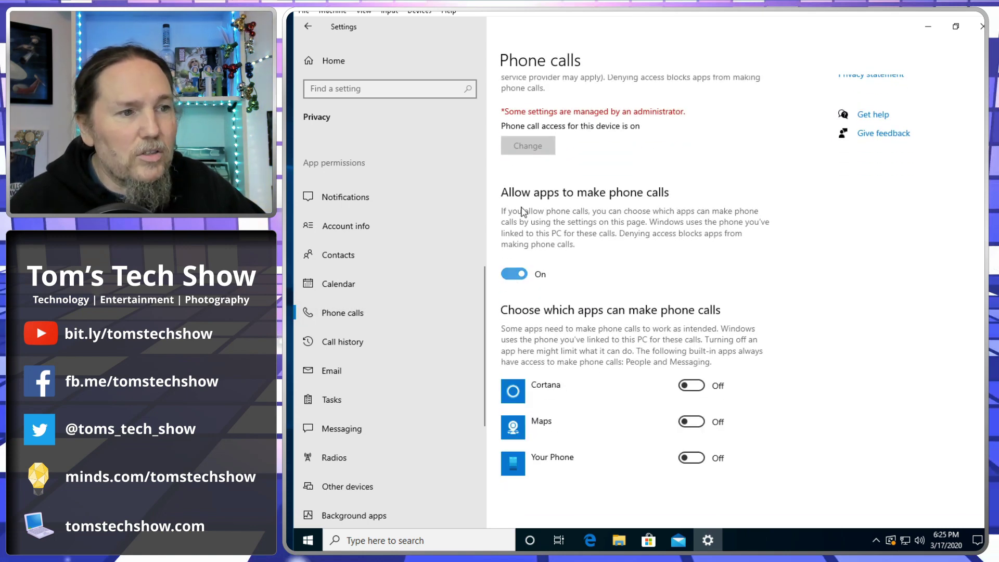
left_click(519, 276)
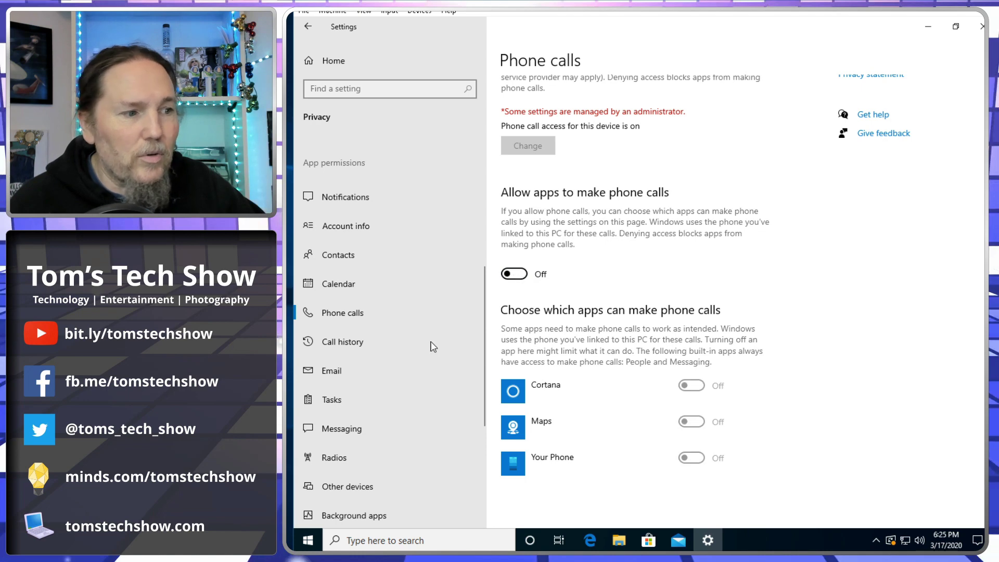
left_click(362, 341)
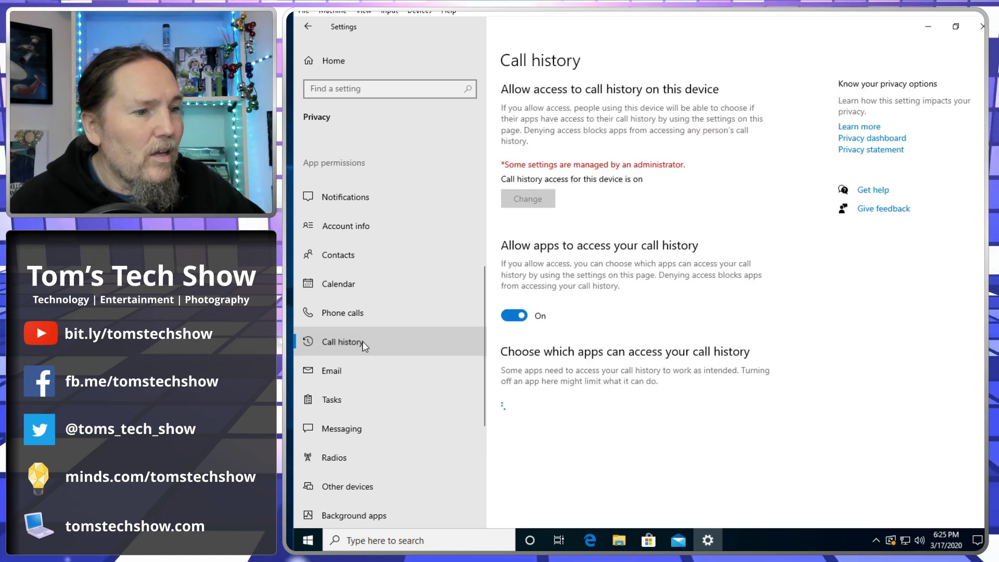
- Block app access to call history, email and tasks
left_click(517, 316)
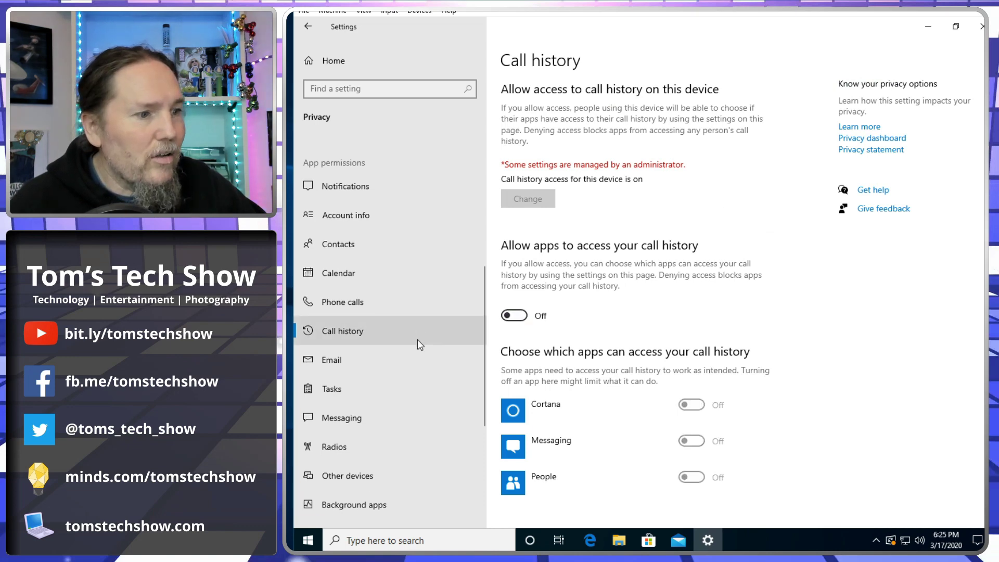
scroll(417, 339, "down", 3)
left_click(360, 253)
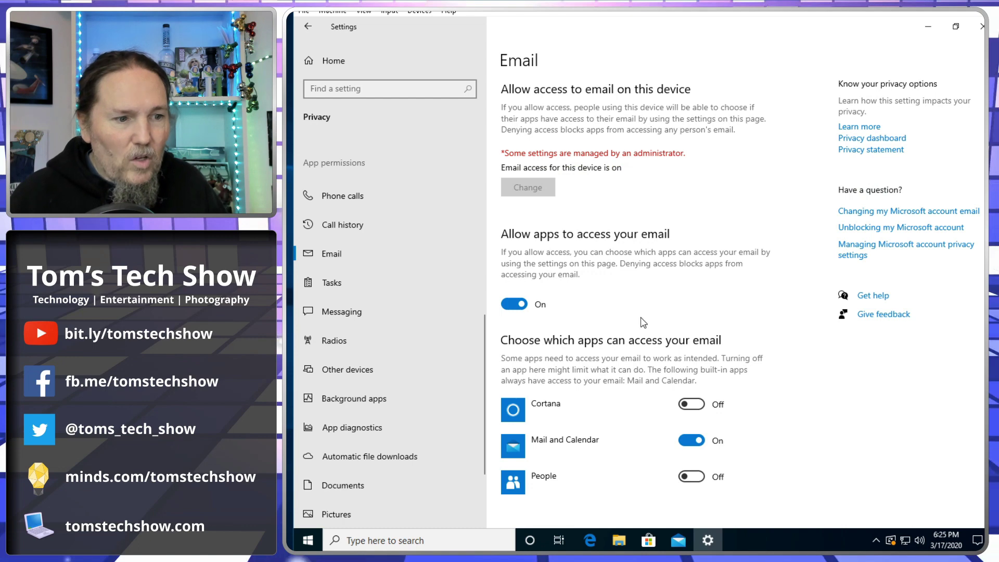
scroll(597, 328, "down", 1)
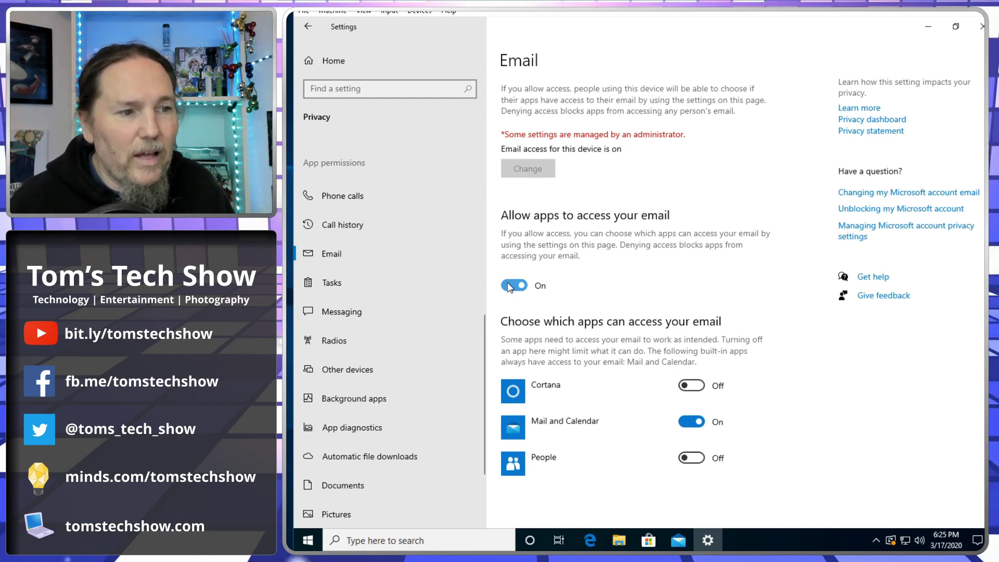
left_click(509, 287)
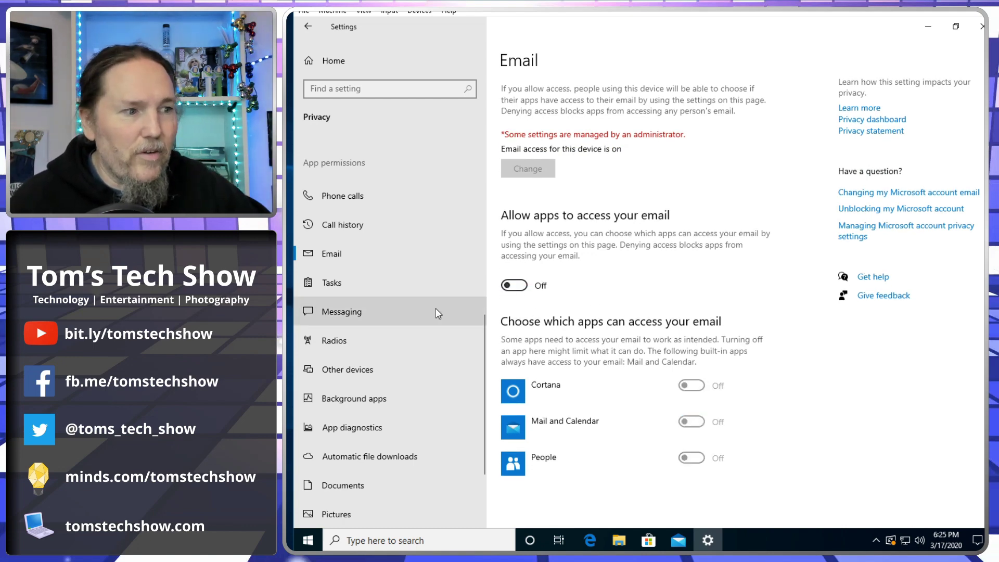
left_click(379, 282)
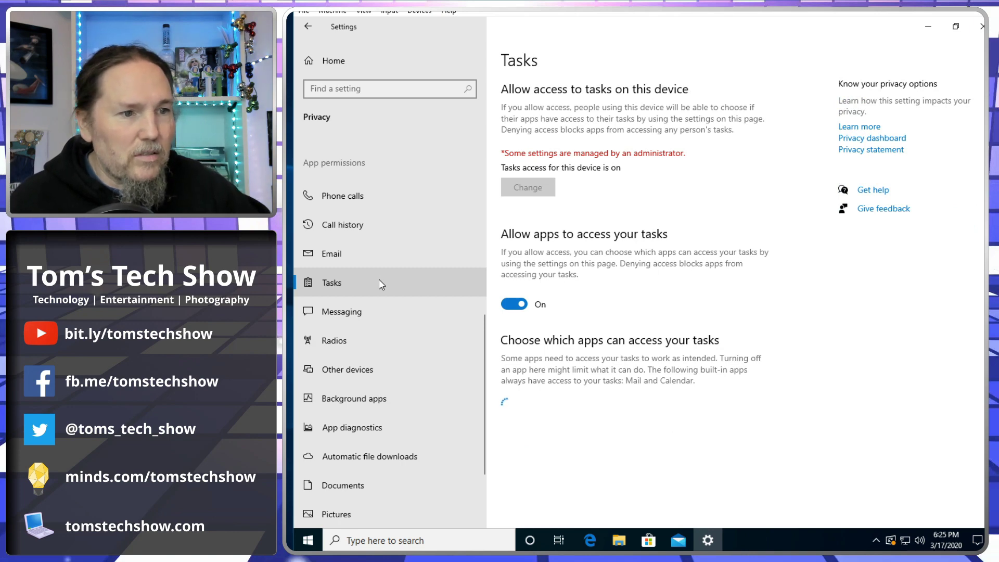
left_click(514, 307)
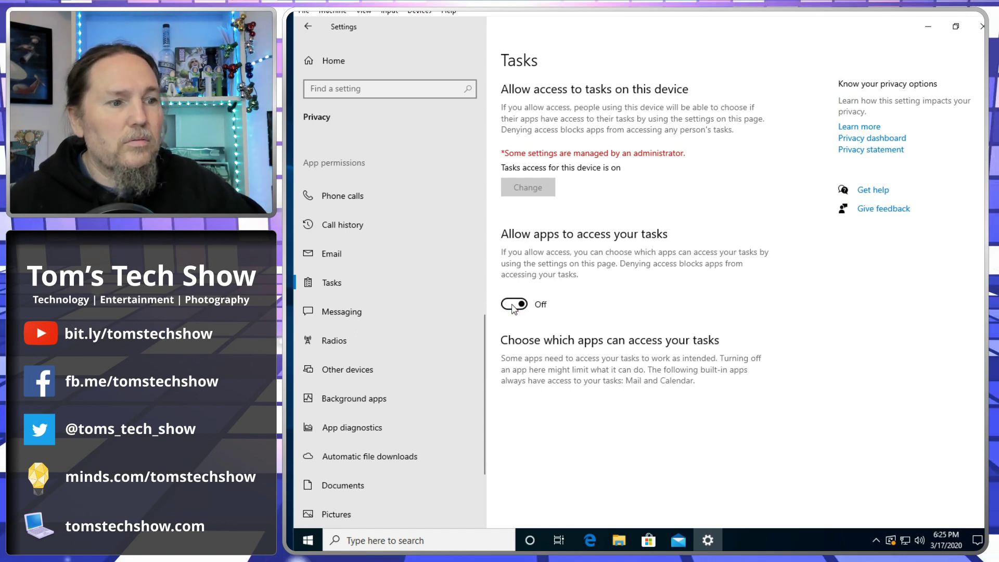
- Stop apps from using messaging, controlling radios and communicating with unpaired devices
left_click(352, 315)
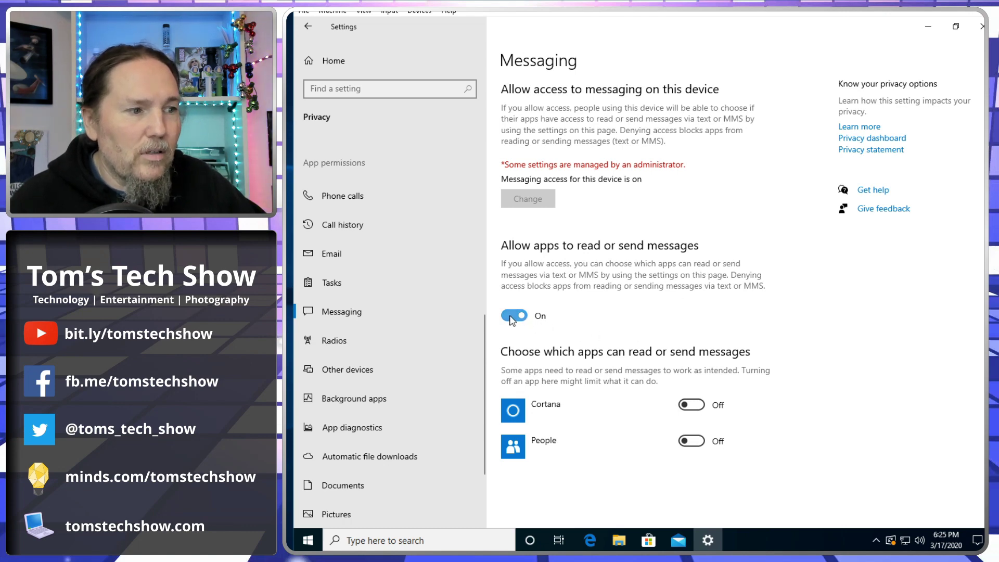
left_click(513, 316)
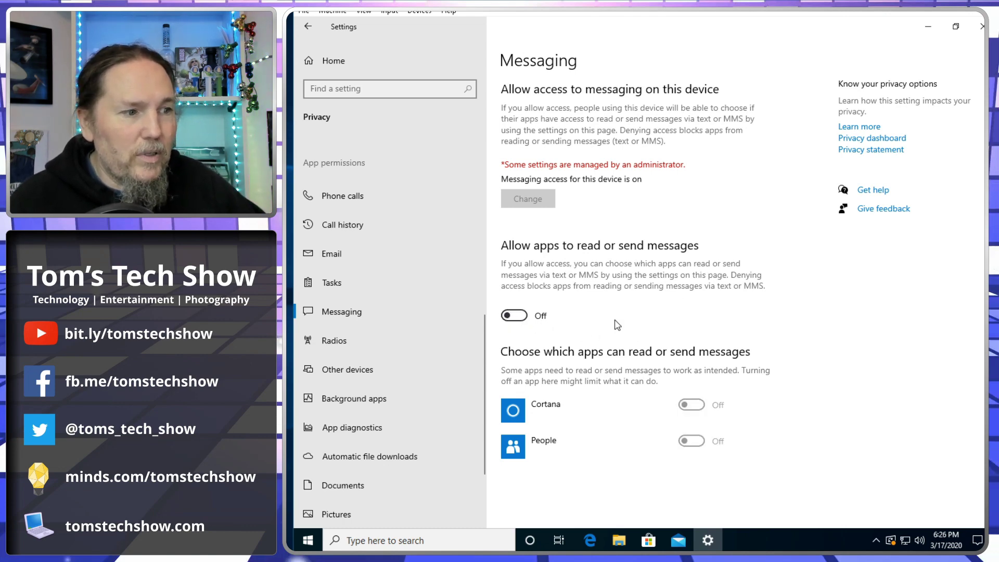
left_click(367, 342)
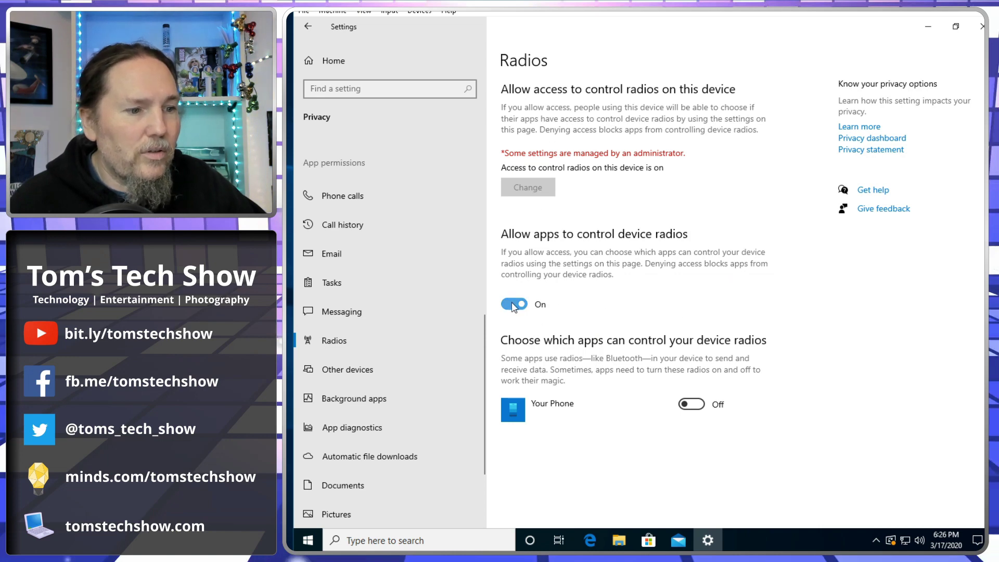
left_click(516, 305)
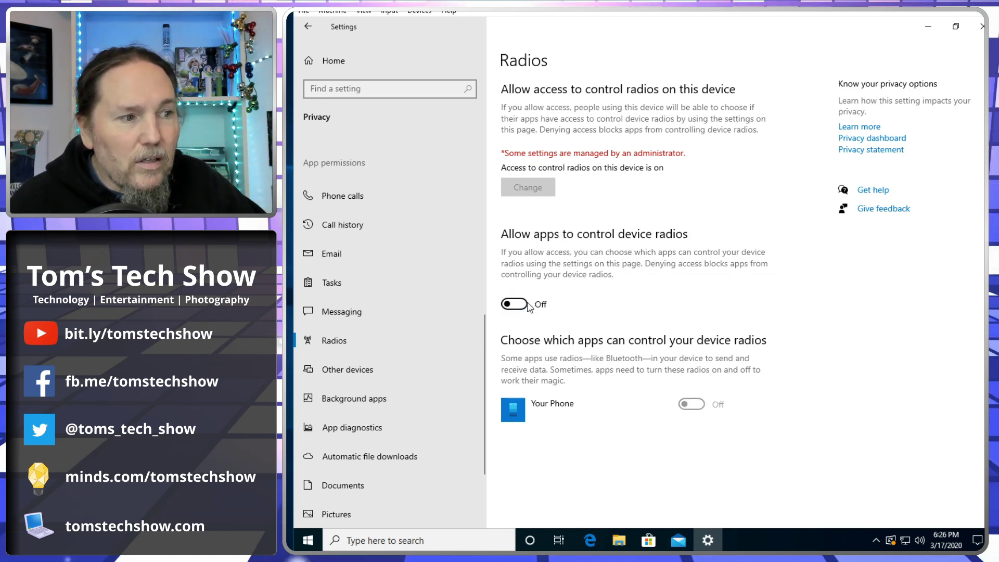
scroll(376, 388, "down", 2)
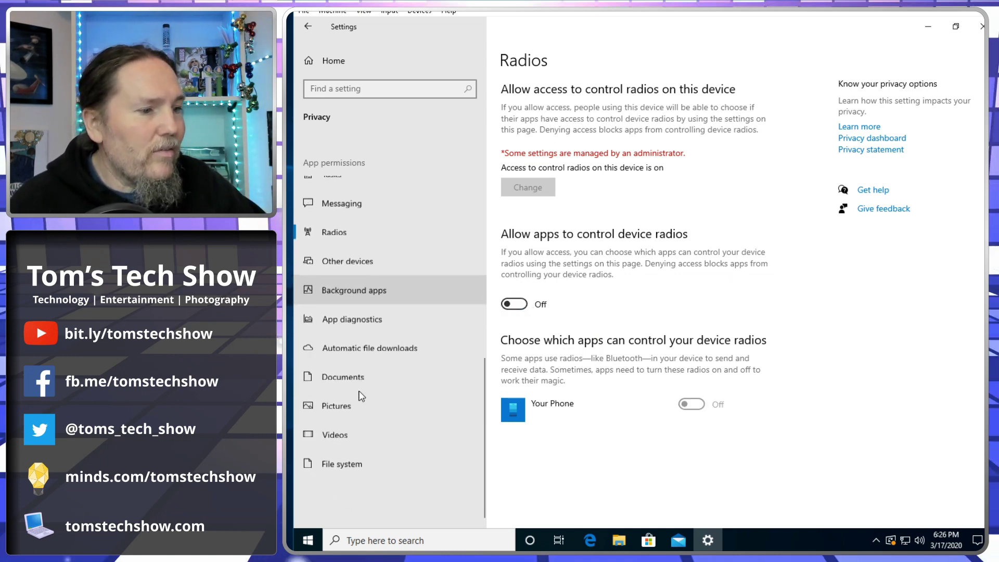
left_click(365, 269)
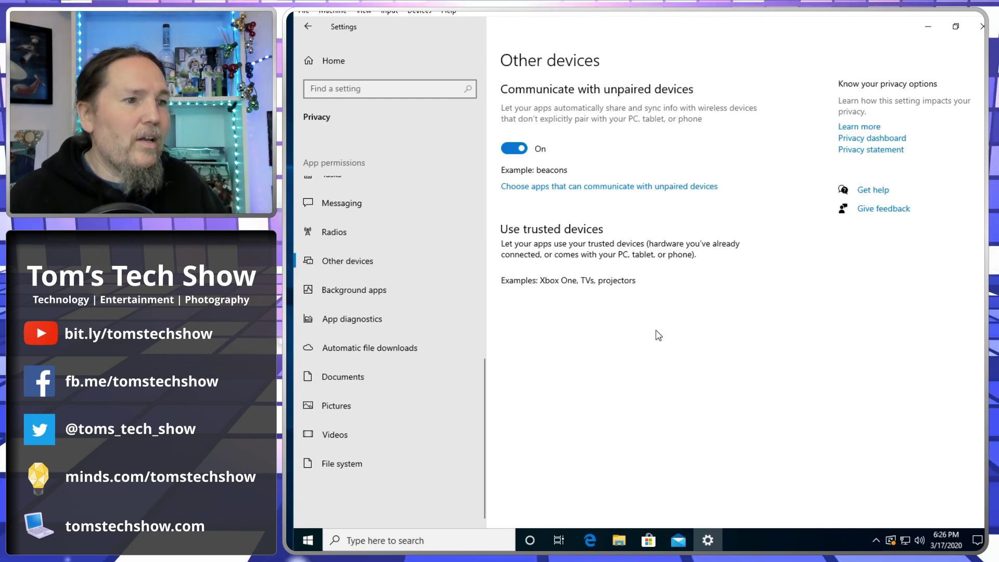
left_click(515, 149)
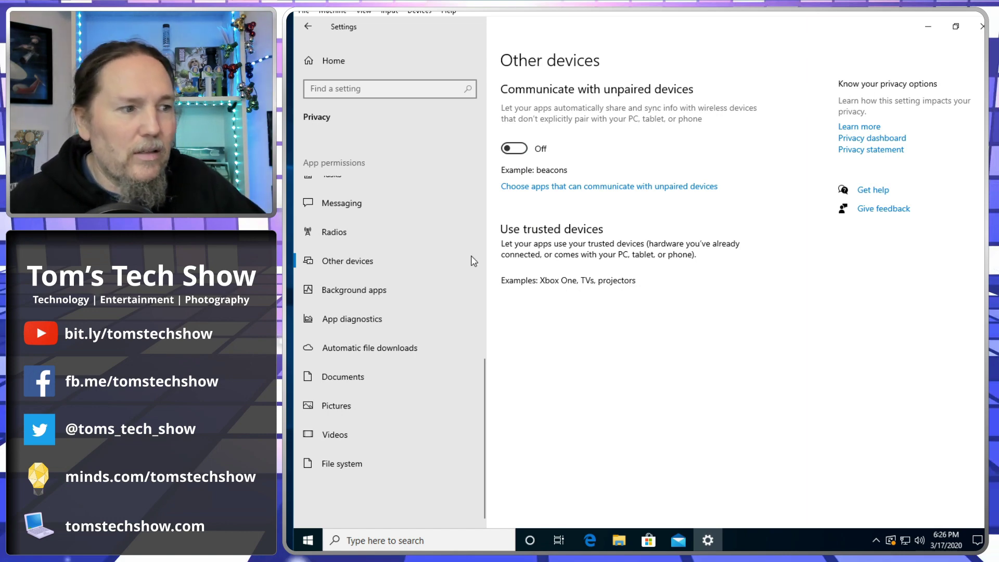
- Turn off 'Let apps run in the background' for all apps
left_click(378, 290)
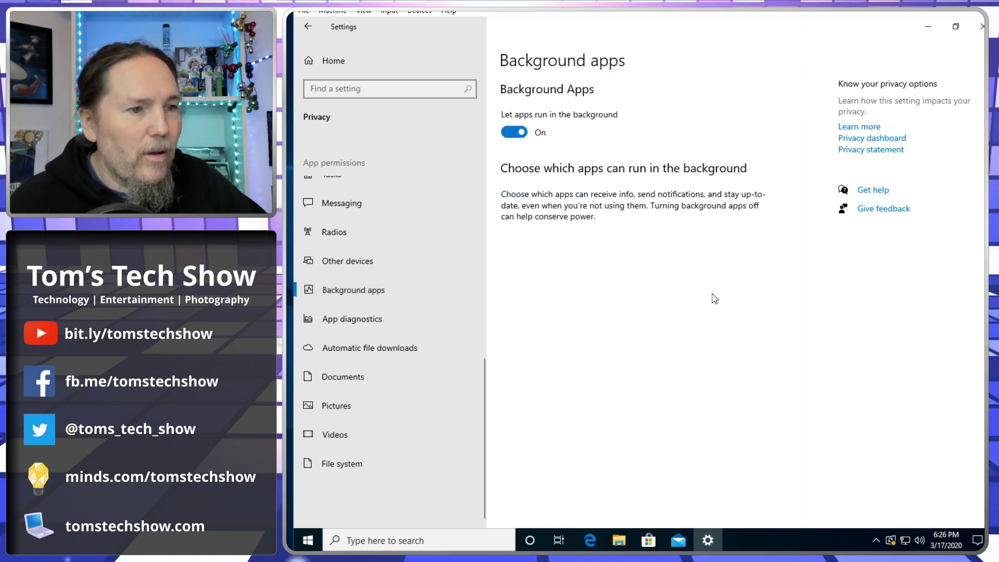
scroll(779, 326, "down", 5)
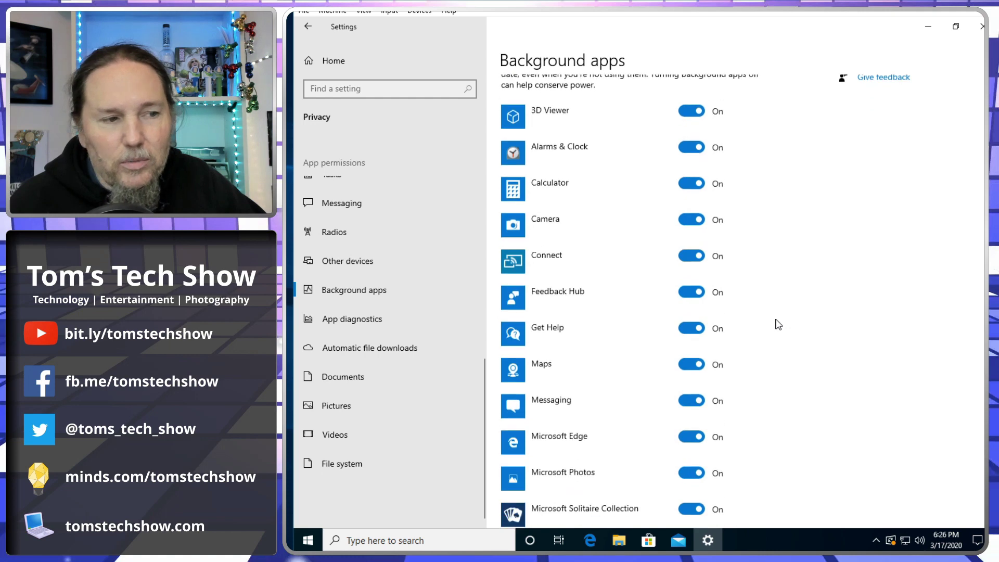
scroll(778, 325, "down", 8)
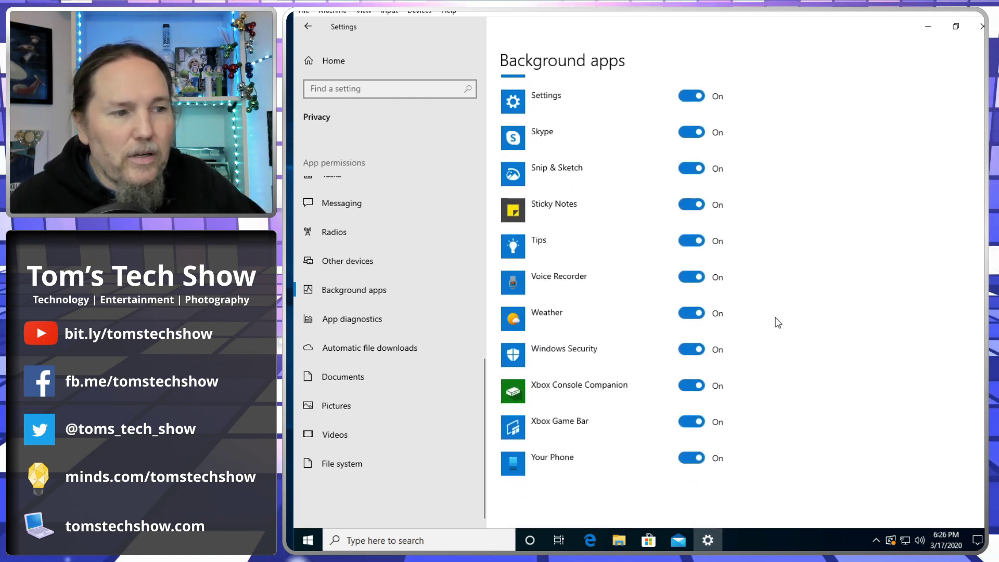
scroll(778, 323, "up", 15)
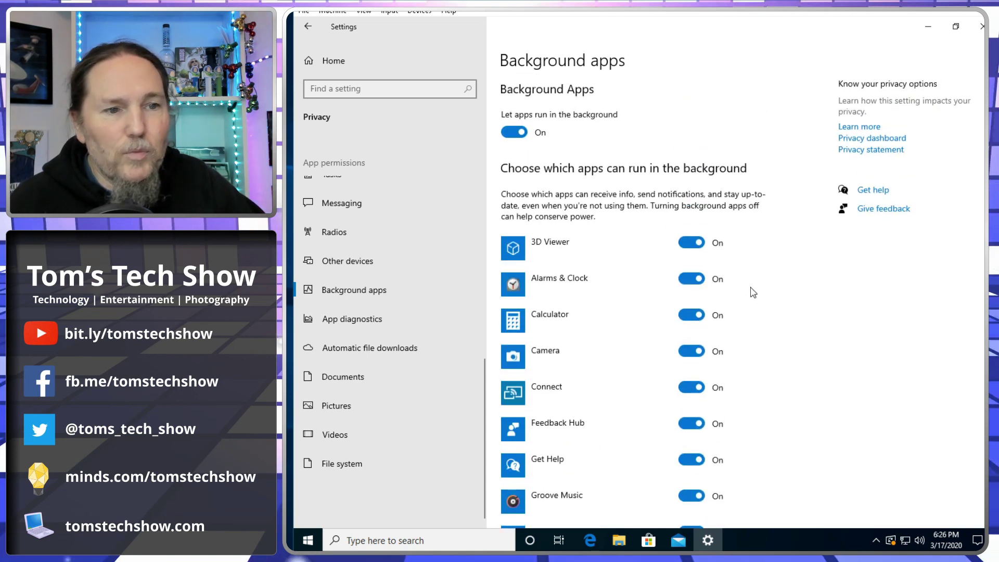
left_click(514, 133)
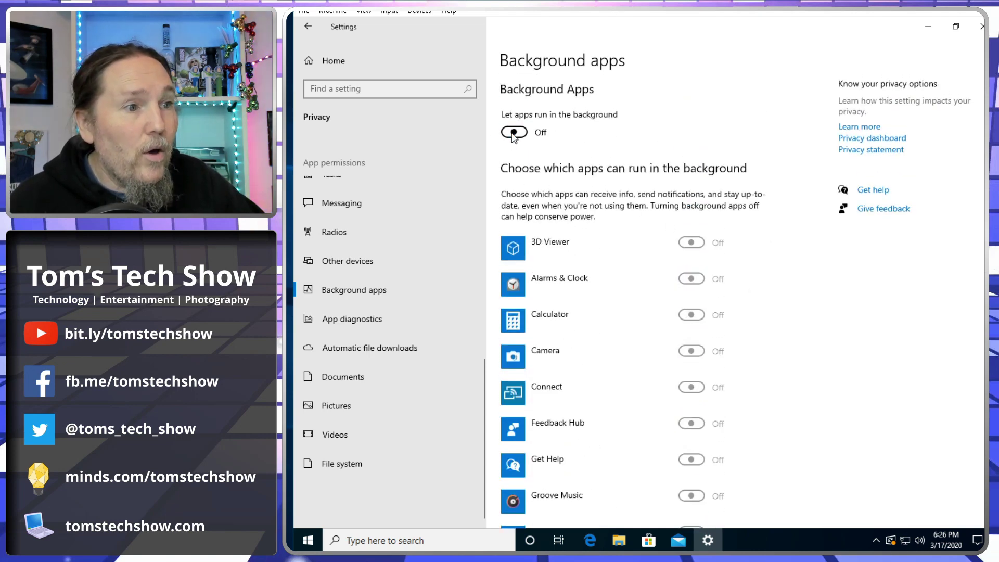
scroll(757, 244, "down", 3)
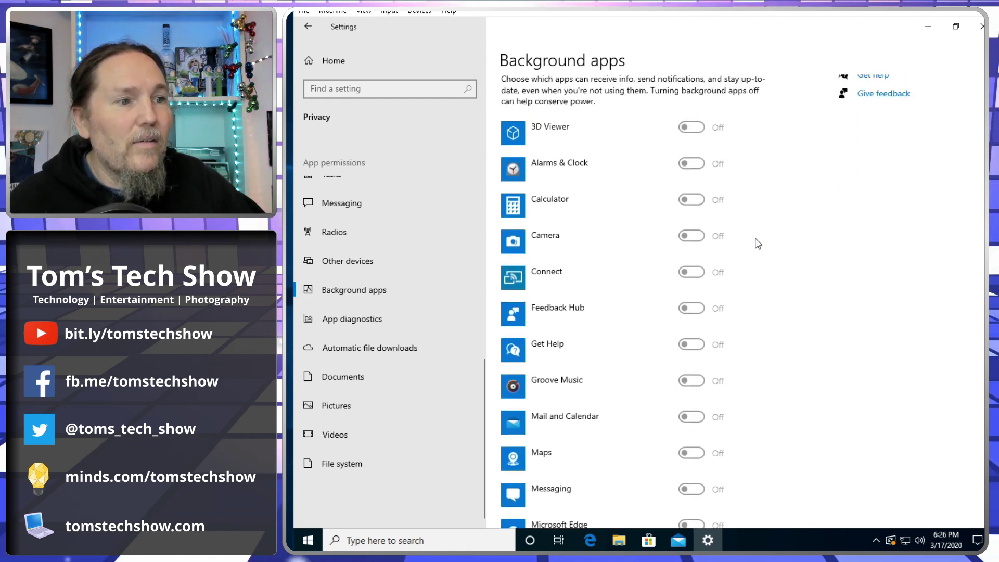
scroll(757, 243, "down", 3)
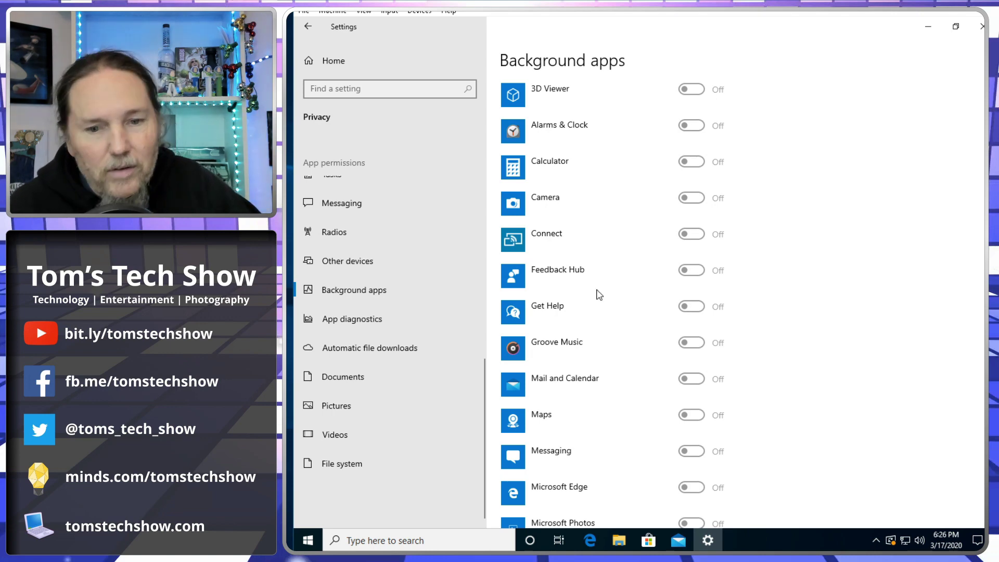
- Deny apps access to diagnostic info about other apps, then show Automatic file downloads
left_click(352, 322)
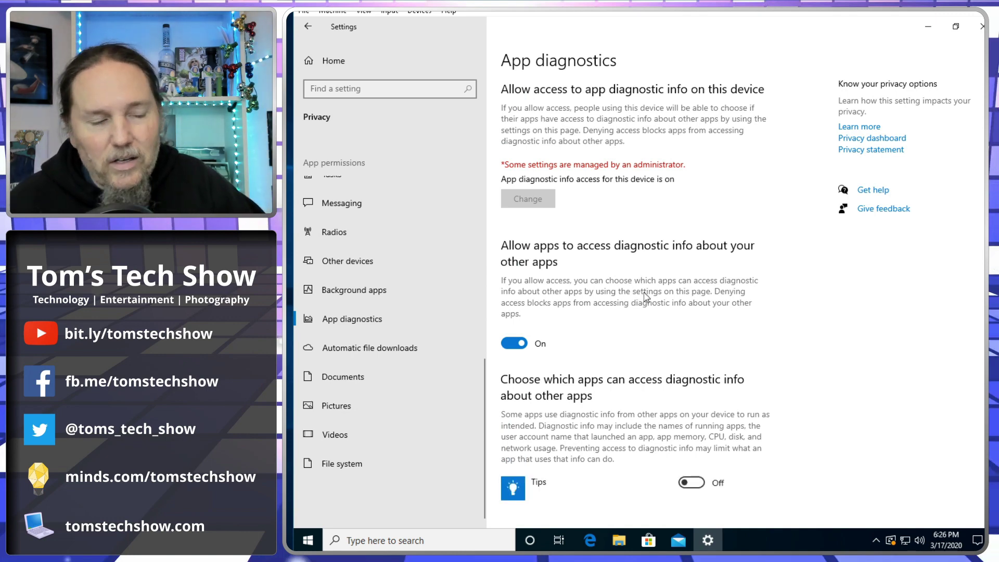
scroll(645, 297, "down", 1)
left_click(512, 315)
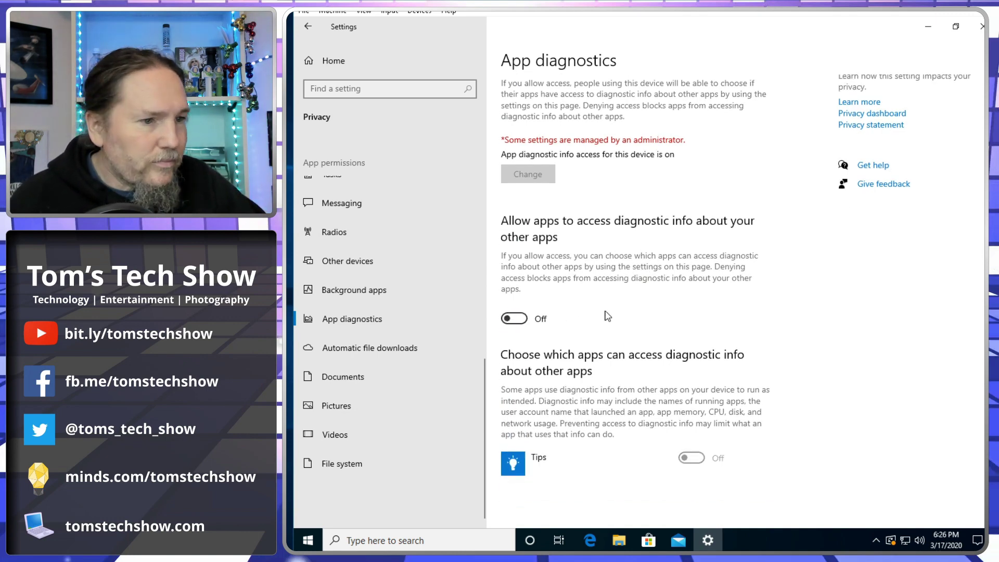
left_click(376, 352)
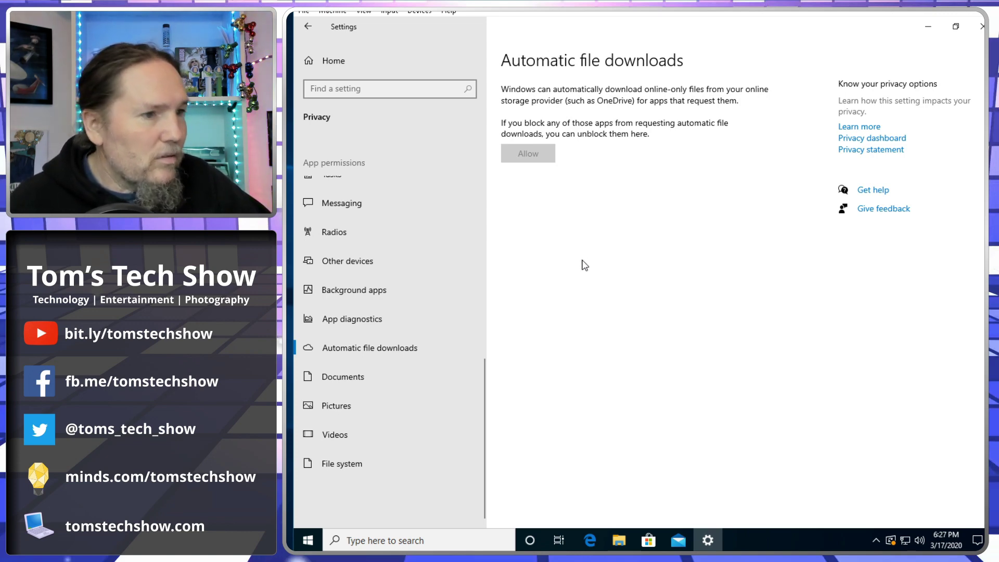
- Revoke documents-library access for Voice Recorder, Feedback Hub and App Installer
left_click(360, 377)
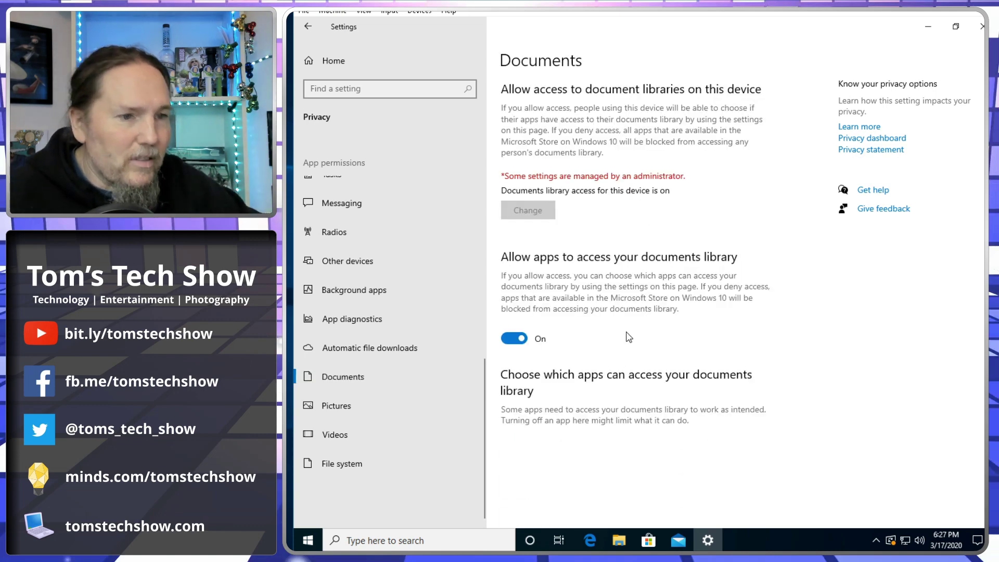
scroll(618, 337, "down", 3)
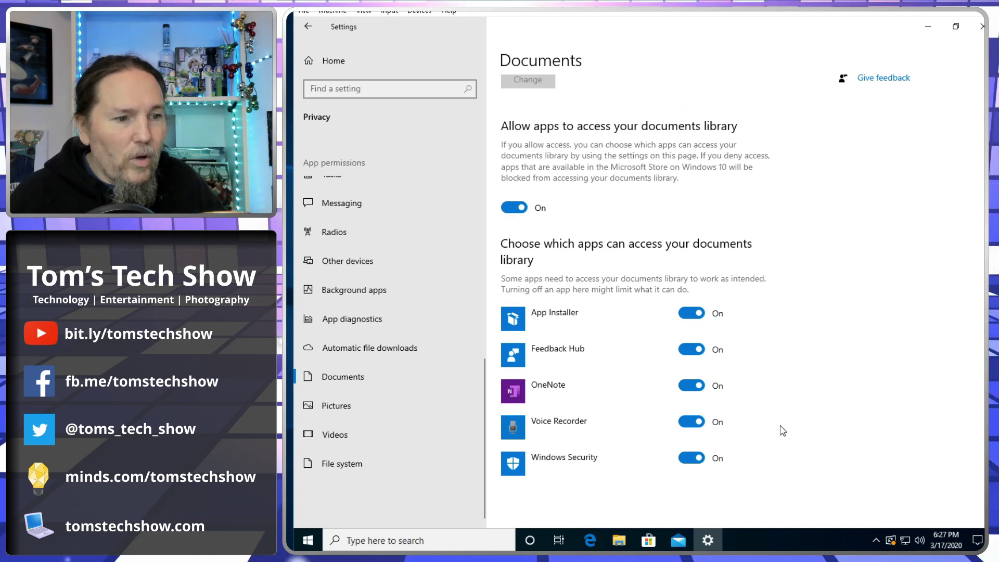
left_click(691, 424)
left_click(698, 354)
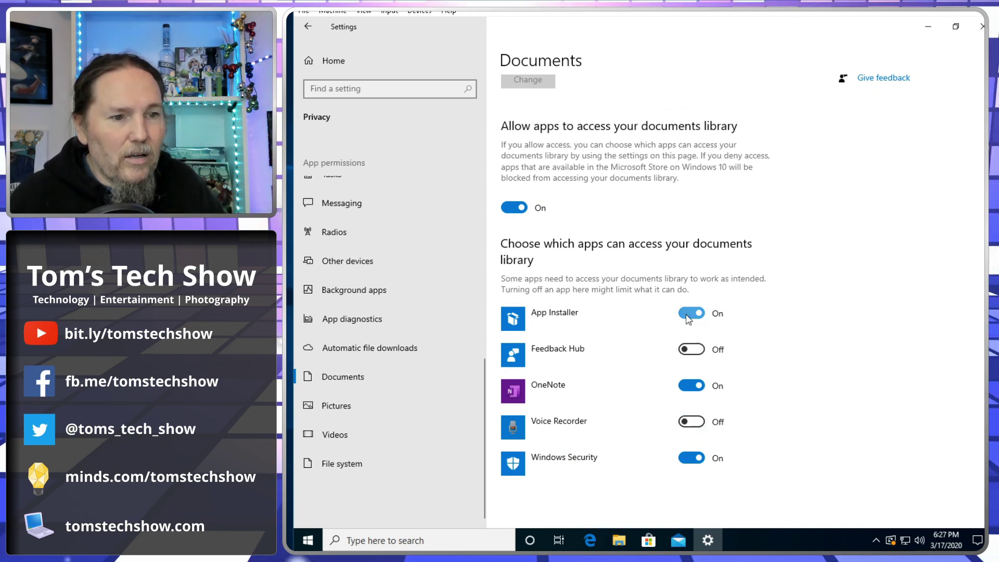
left_click(689, 315)
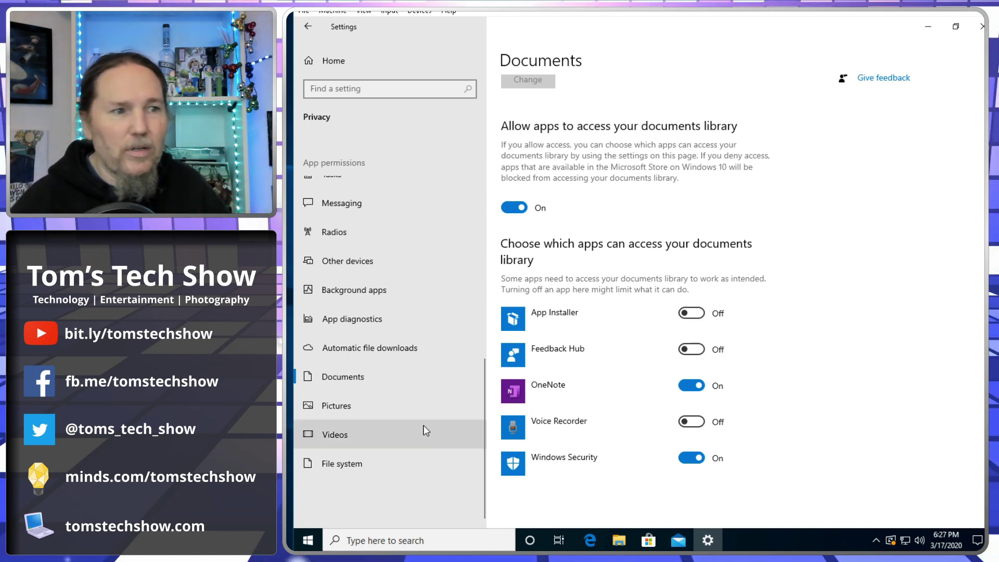
left_click(384, 404)
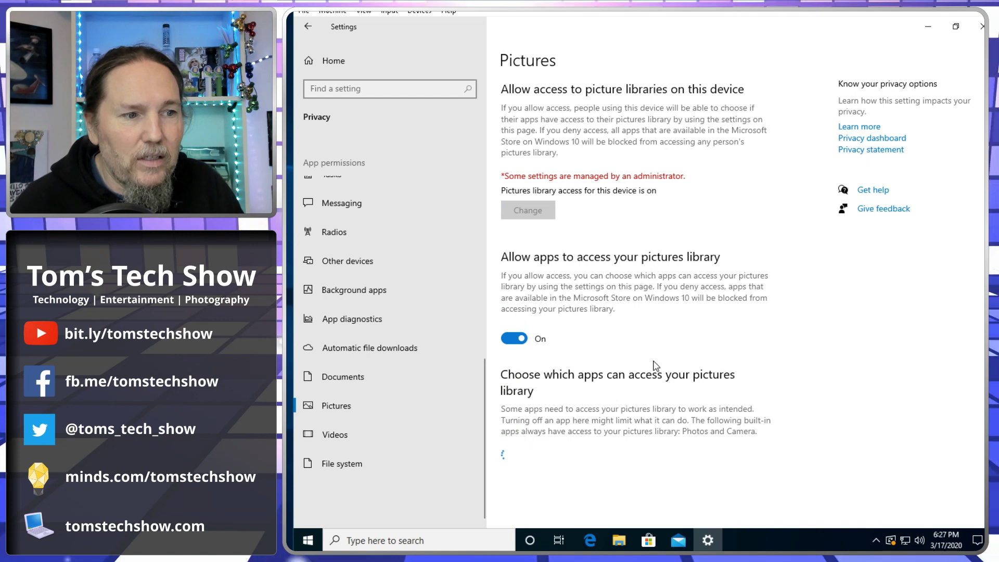
- Block all apps from the pictures library and the videos library
scroll(728, 375, "down", 5)
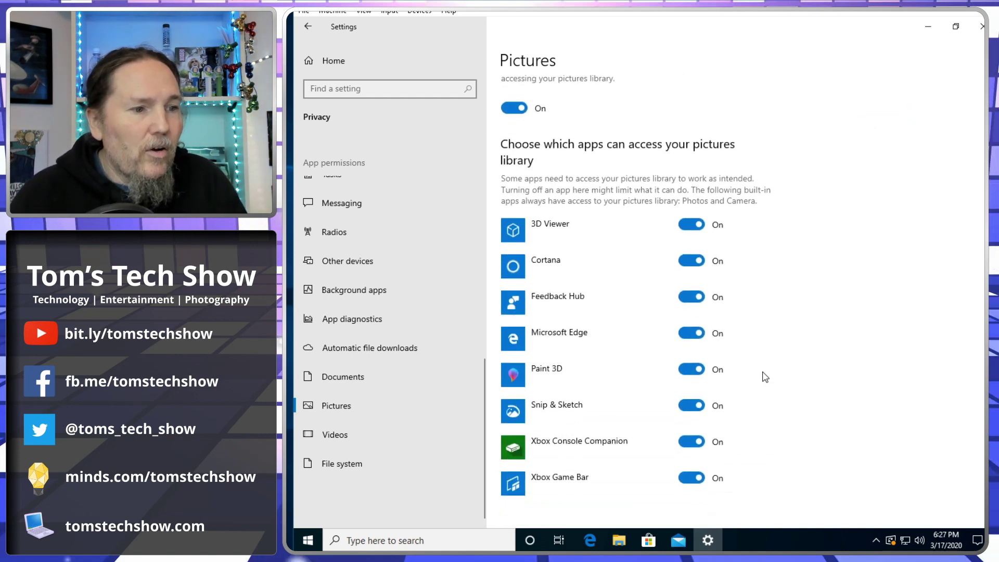
scroll(607, 342, "up", 5)
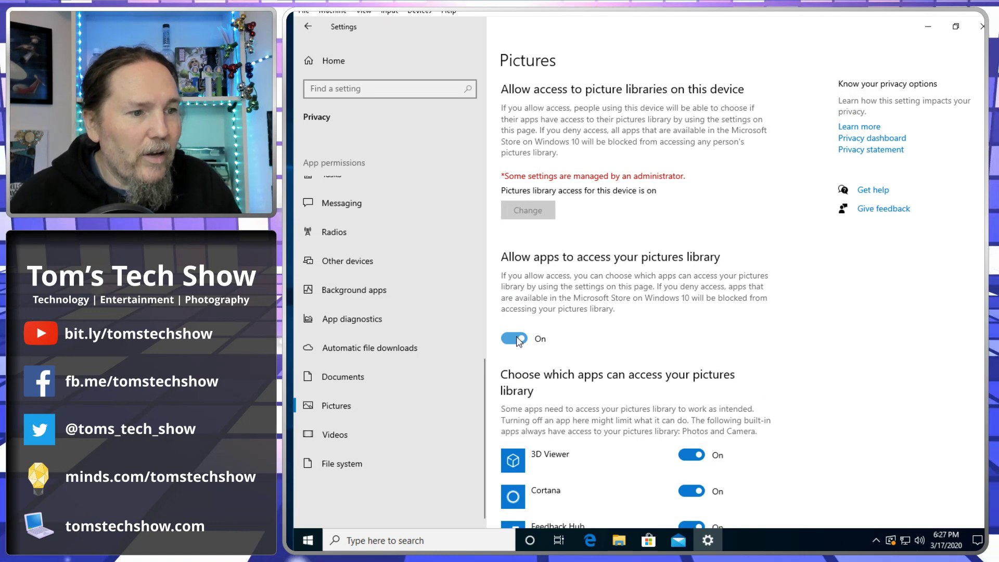
left_click(516, 339)
scroll(778, 352, "down", 5)
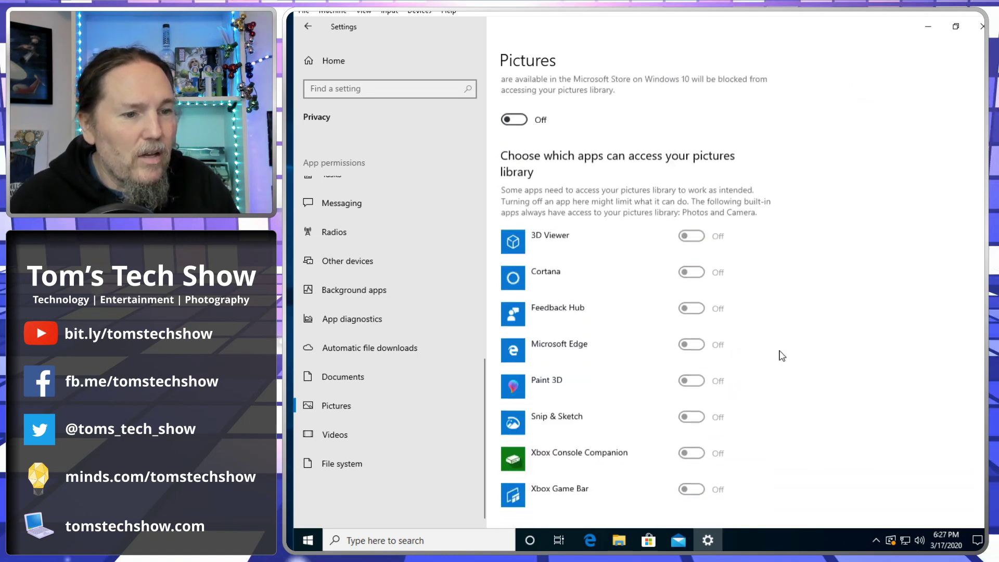
left_click(334, 434)
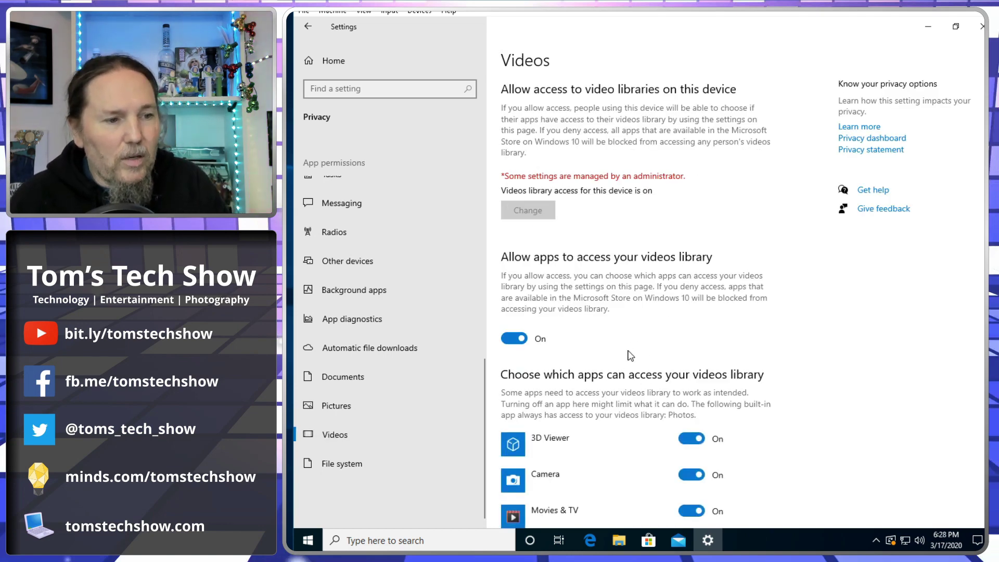
scroll(629, 356, "down", 2)
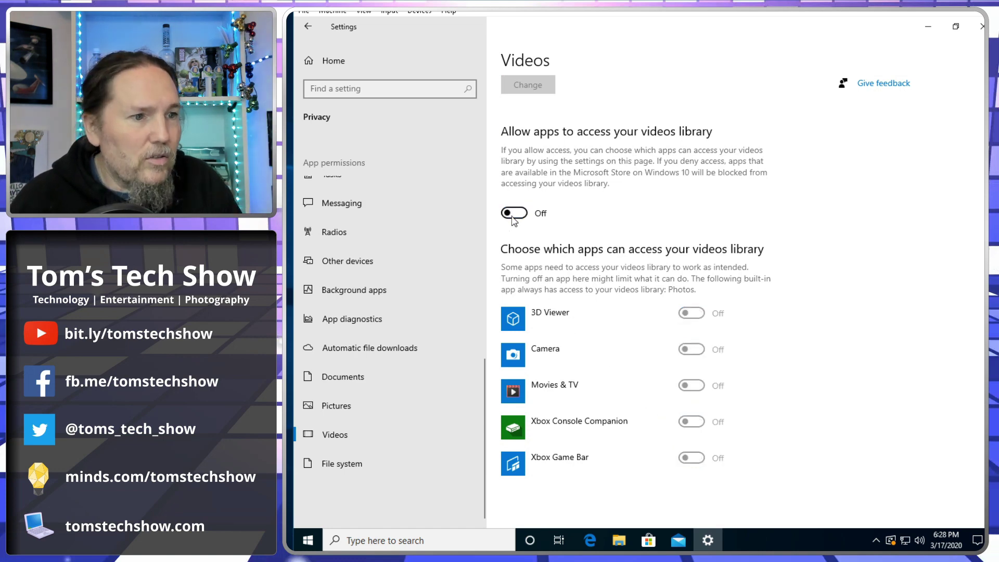
left_click(341, 463)
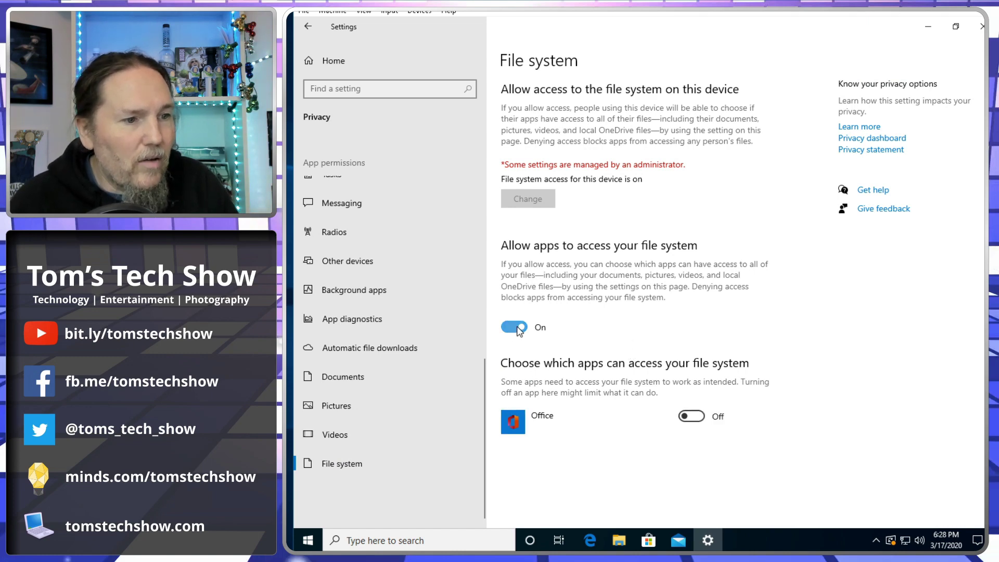
- Switch off app access to the file system and close Settings
left_click(518, 328)
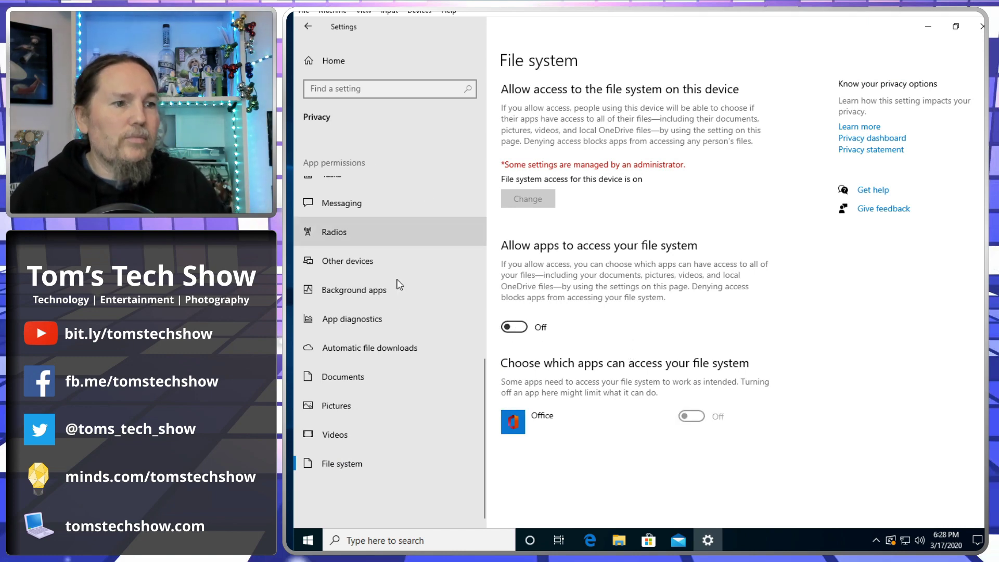
scroll(403, 276, "up", 10)
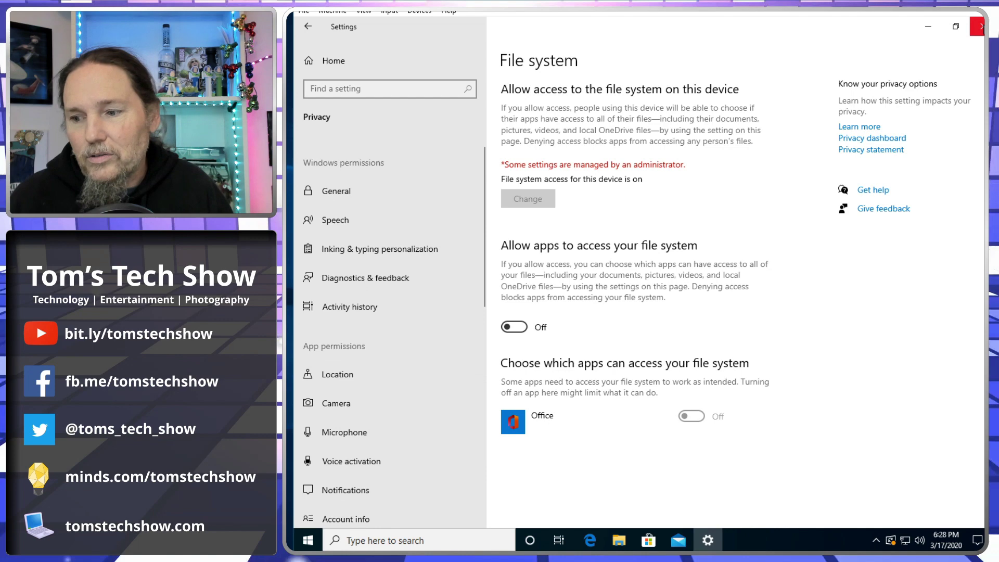
left_click(979, 27)
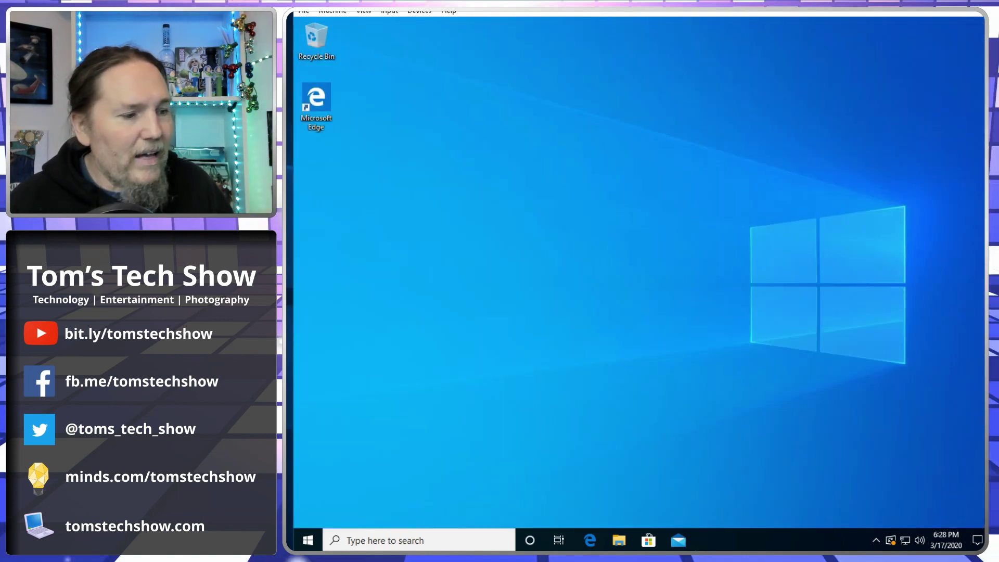
left_click(307, 539)
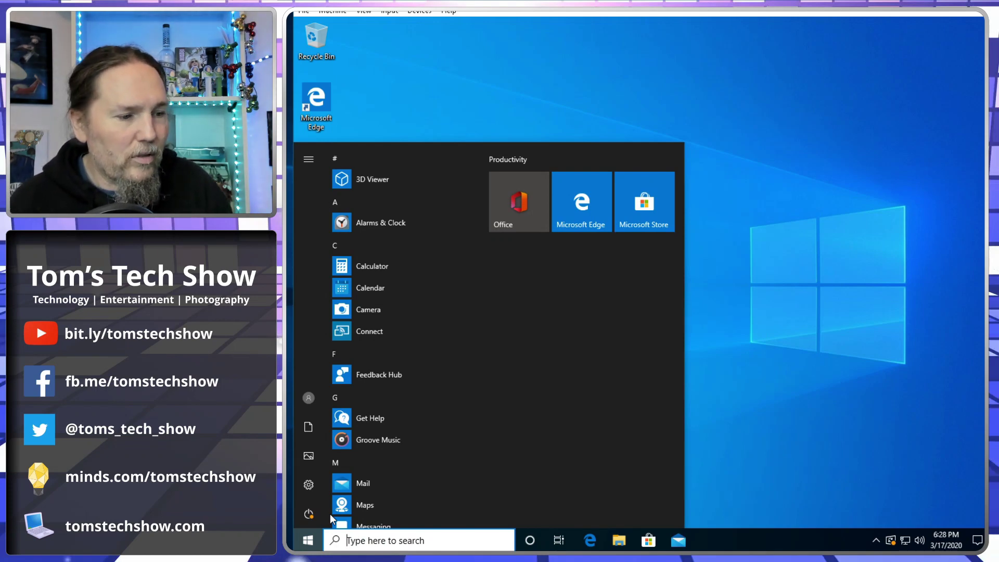
- Run regedit as administrator, entering the administrator account name and password at the UAC prompt
type("reg")
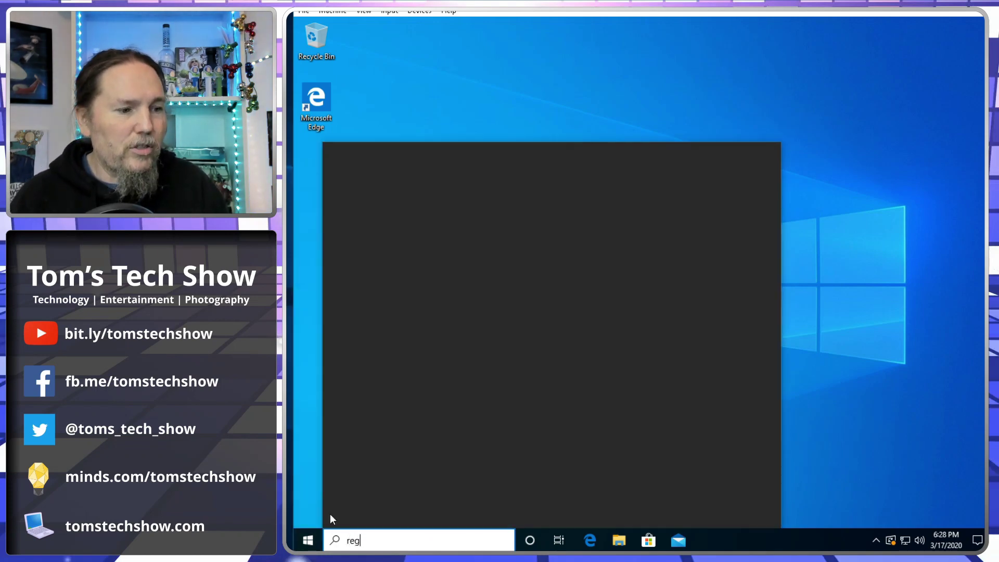
type("edit")
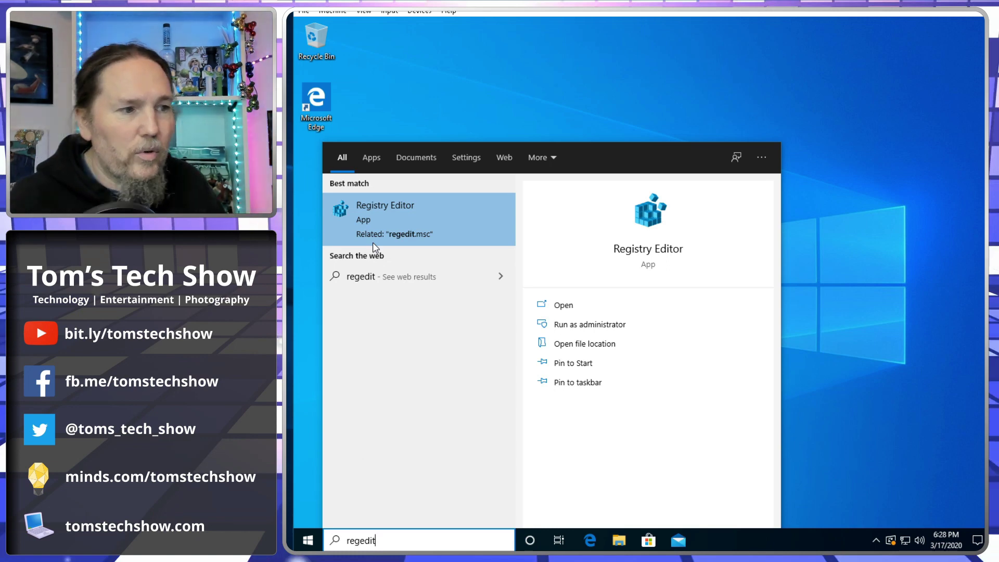
left_click(561, 327)
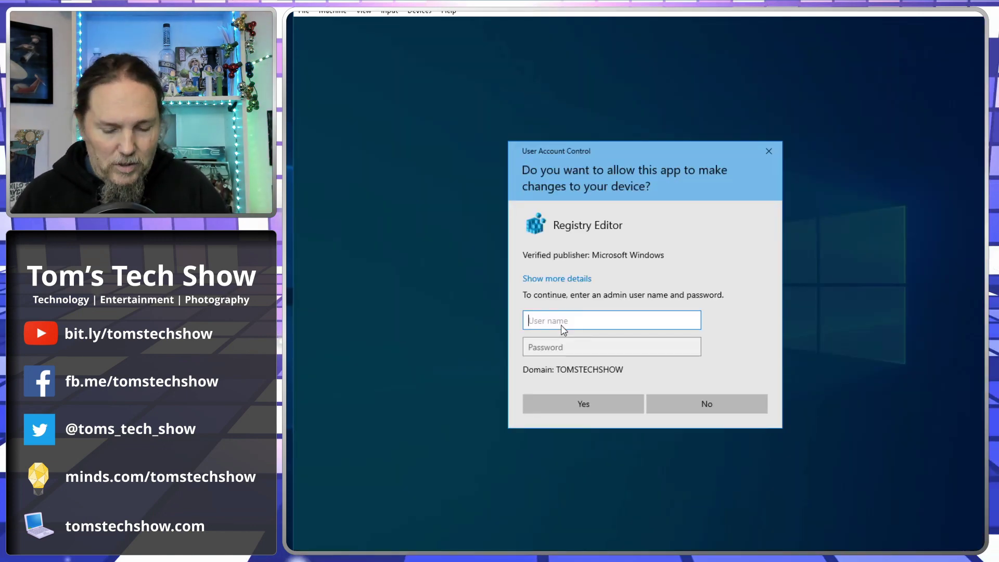
type("admini")
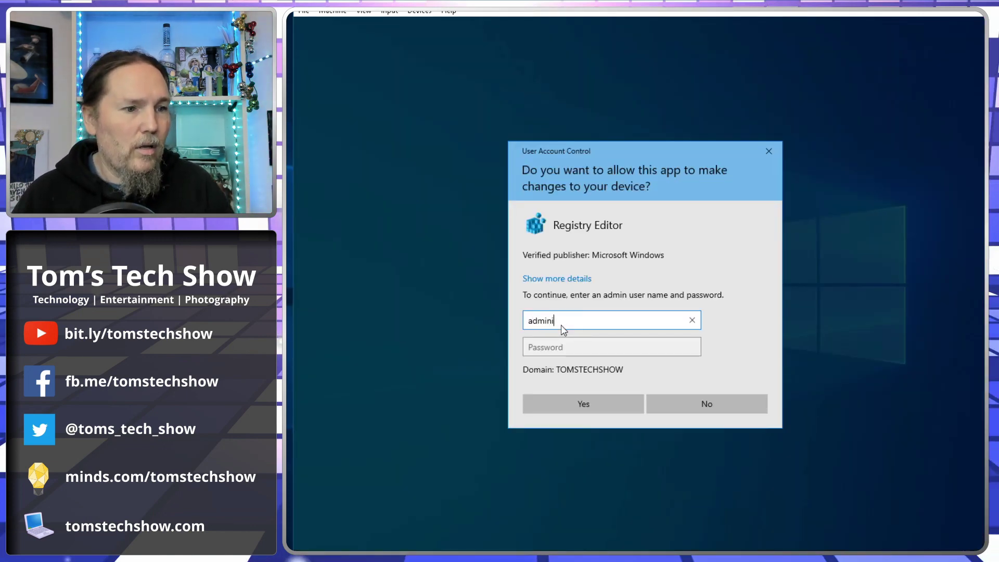
type("strator")
key("Tab")
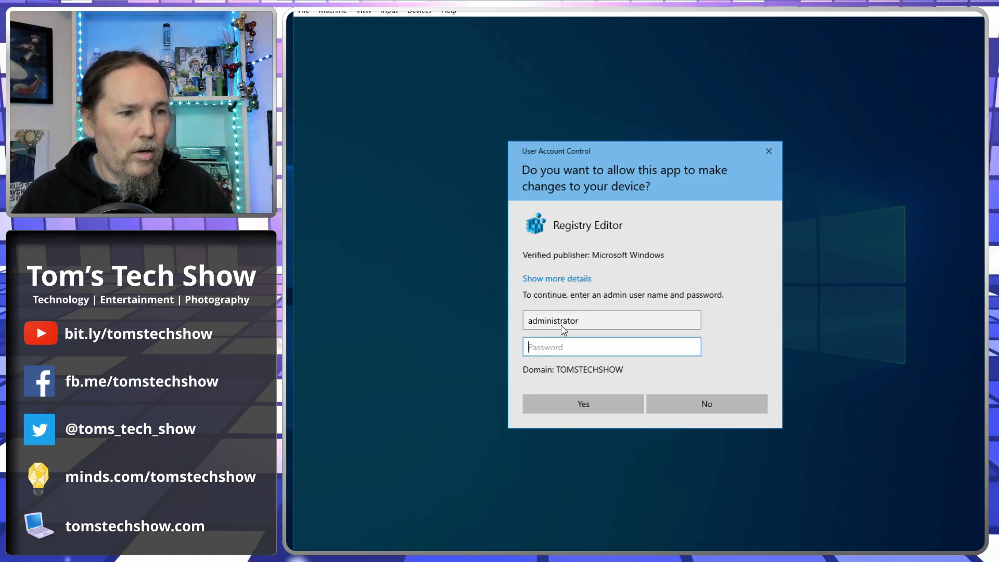
type("••")
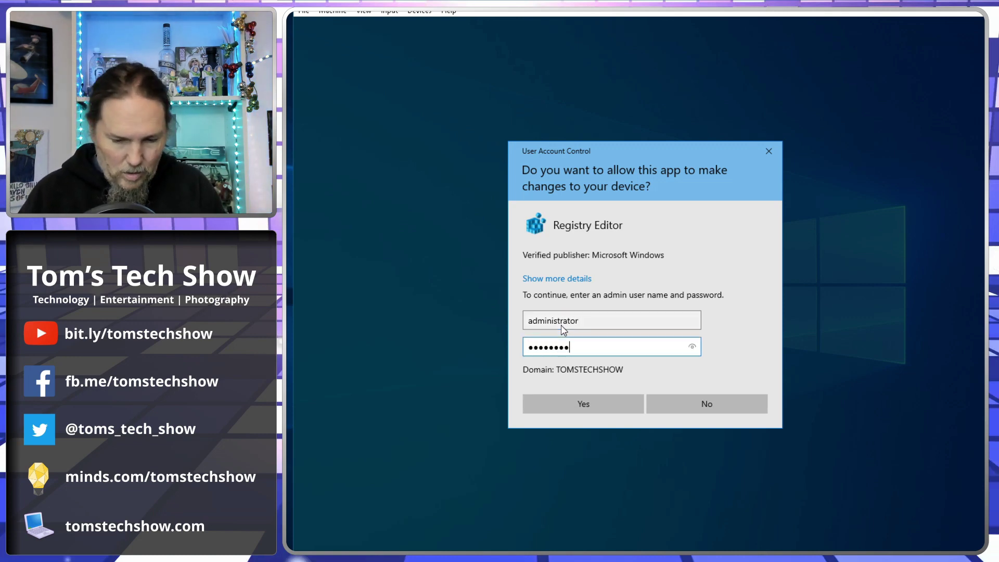
type("••••••••")
key("Return")
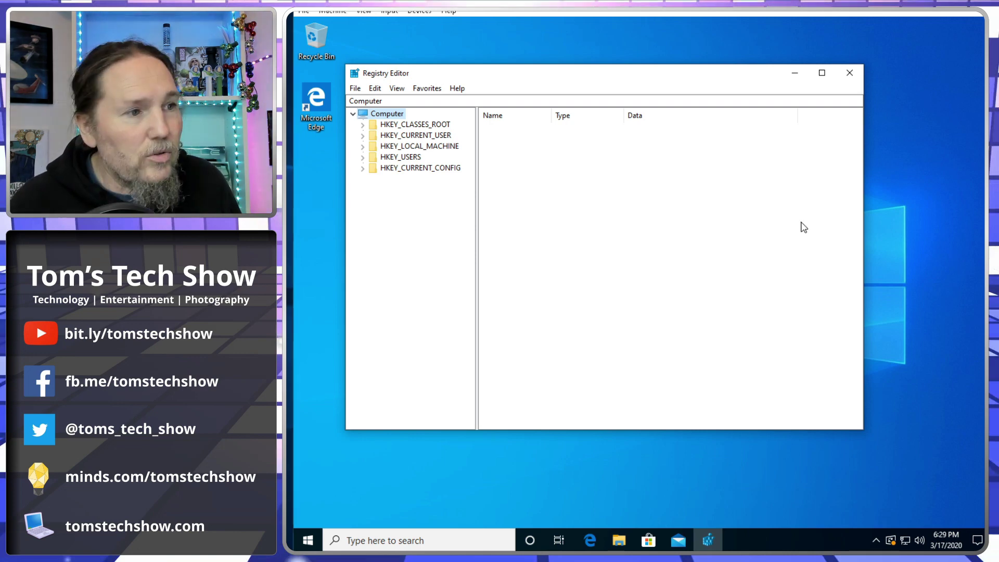
- Navigate to HKEY_LOCAL_MACHINE\SOFTWARE\Policies\Microsoft\Windows\DataCollection in the registry tree
left_click(363, 147)
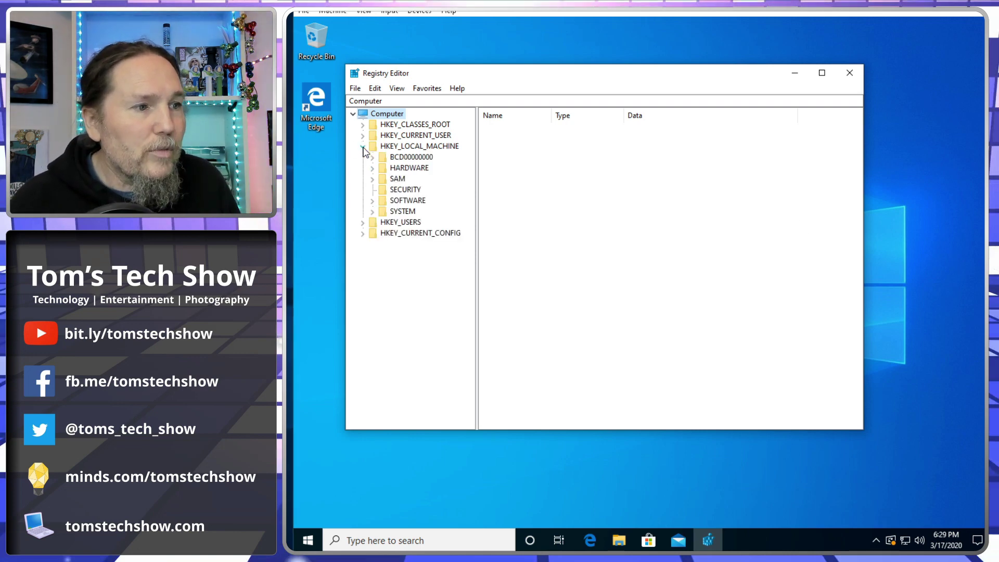
left_click(373, 202)
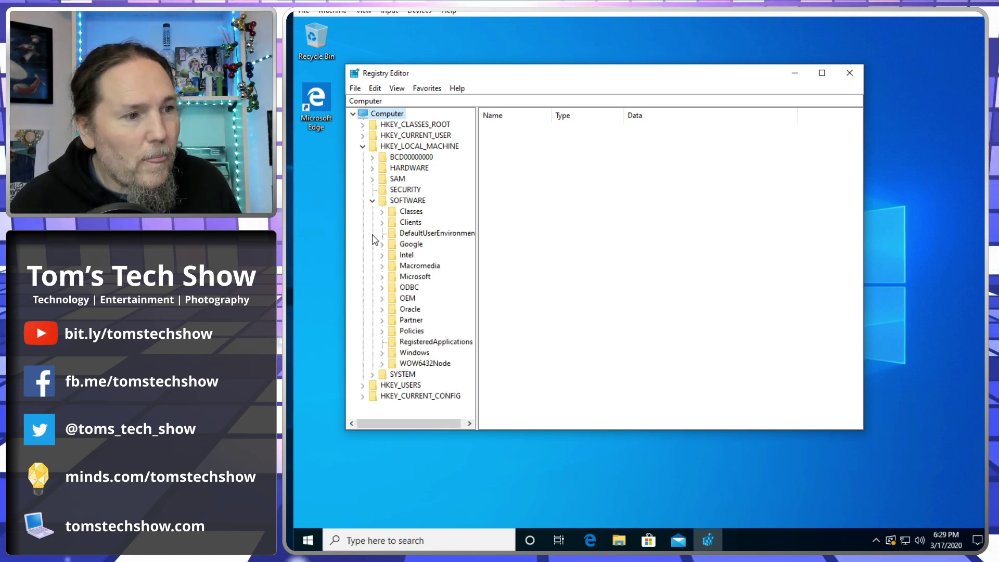
left_click(382, 331)
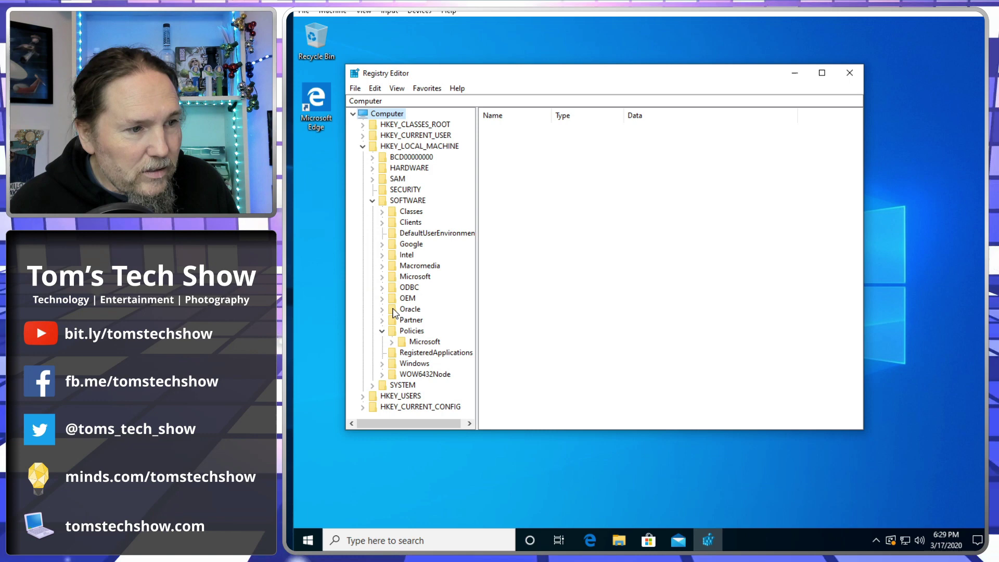
left_click(387, 342)
scroll(470, 283, "down", 2)
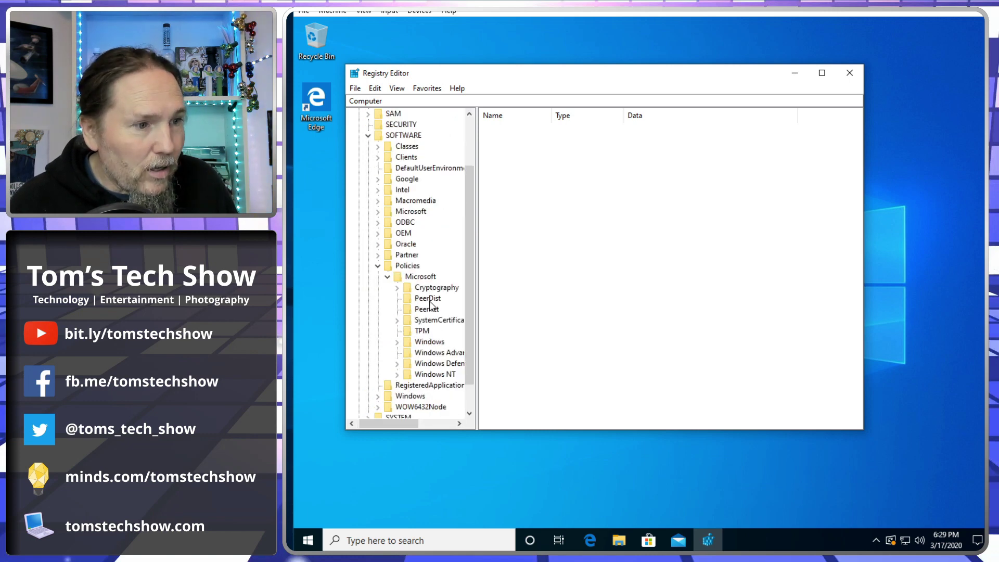
left_click_drag(474, 276, 517, 276)
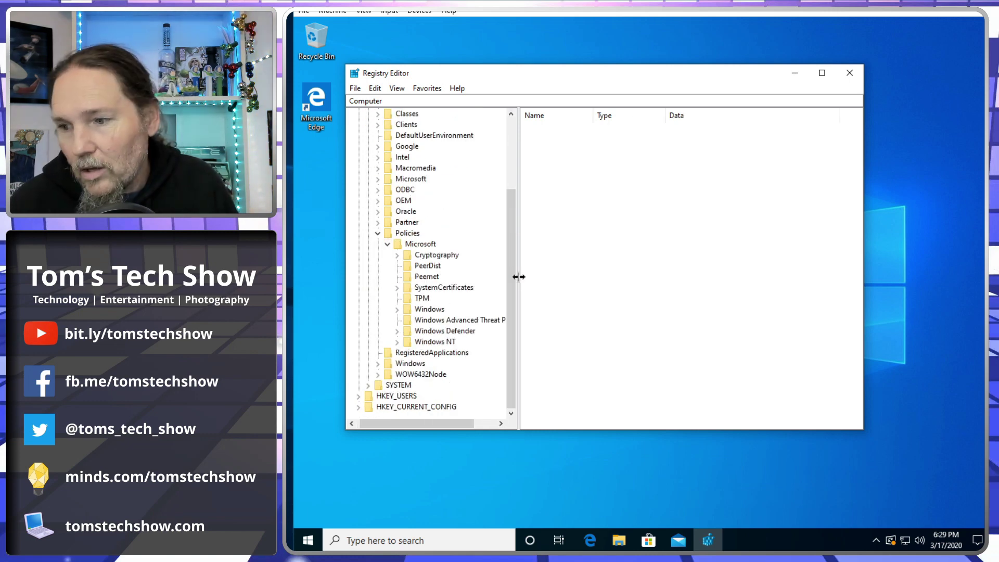
left_click(396, 309)
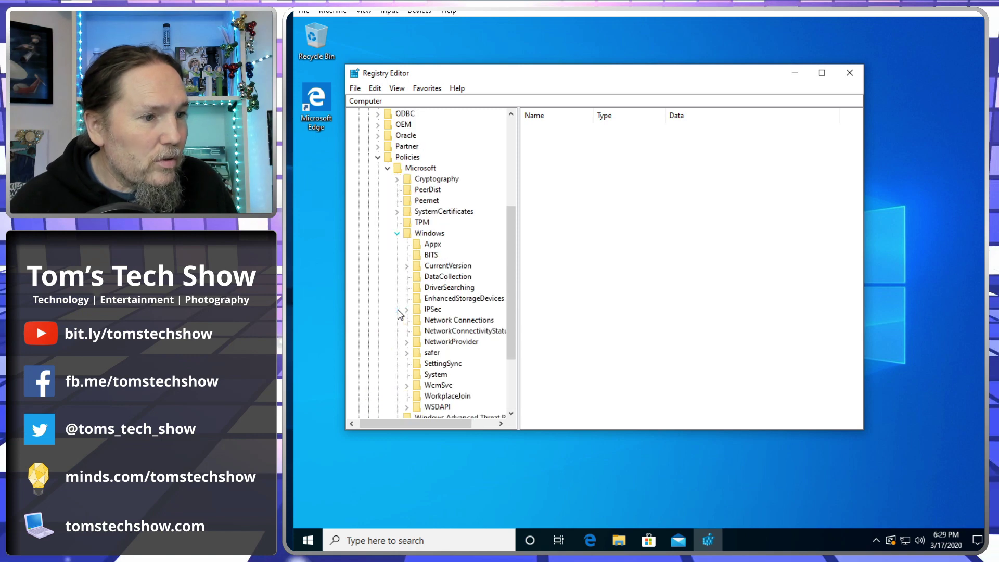
left_click(452, 278)
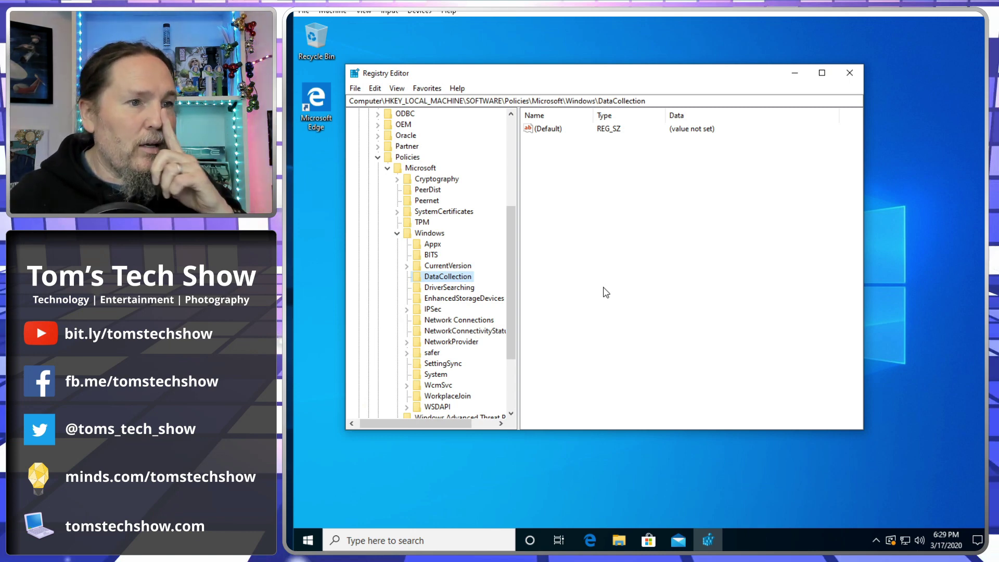
left_click(549, 130)
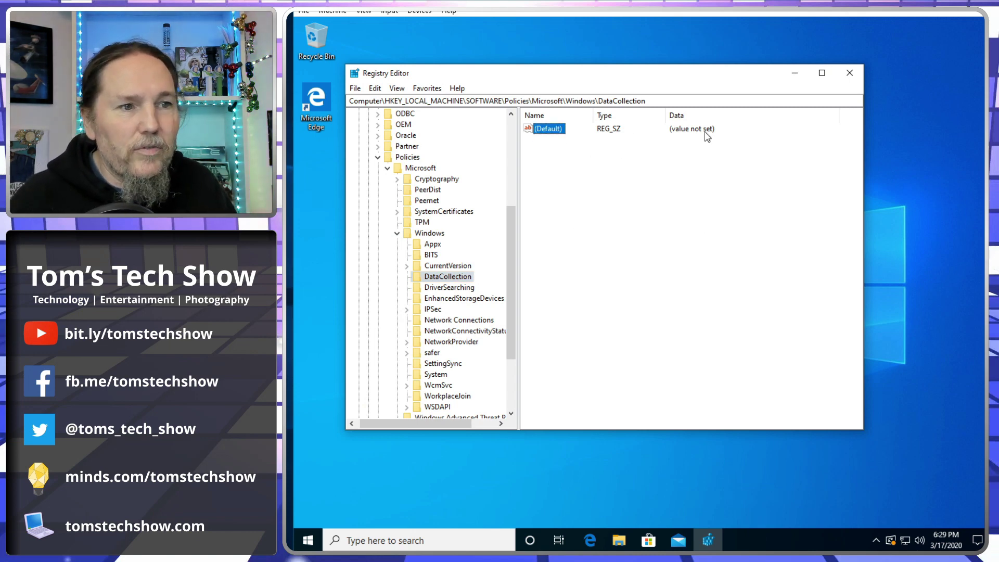
left_click(707, 135)
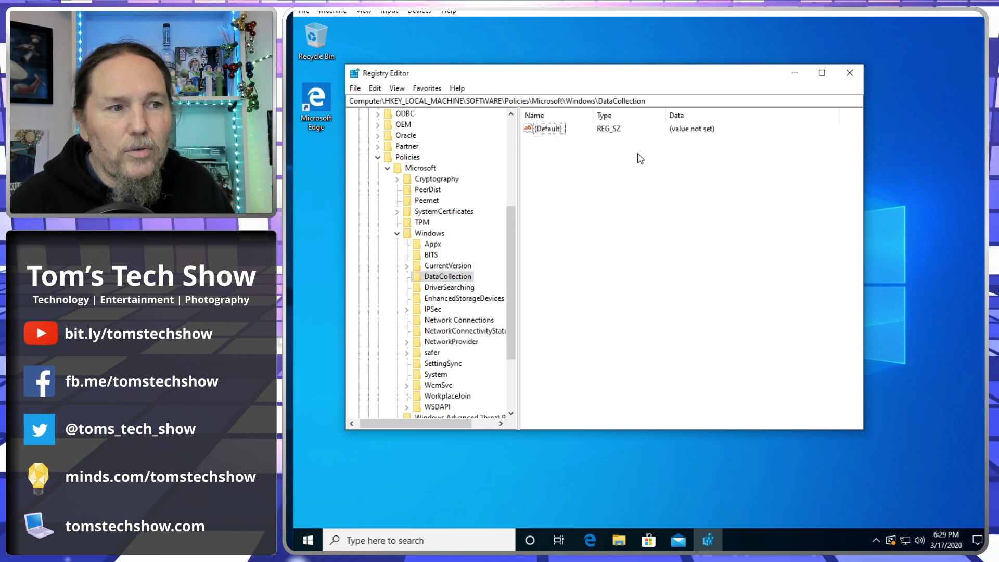
- Add a DWORD (32-bit) value AllowTelemetry with data 0, then close Registry Editor
right_click(593, 174)
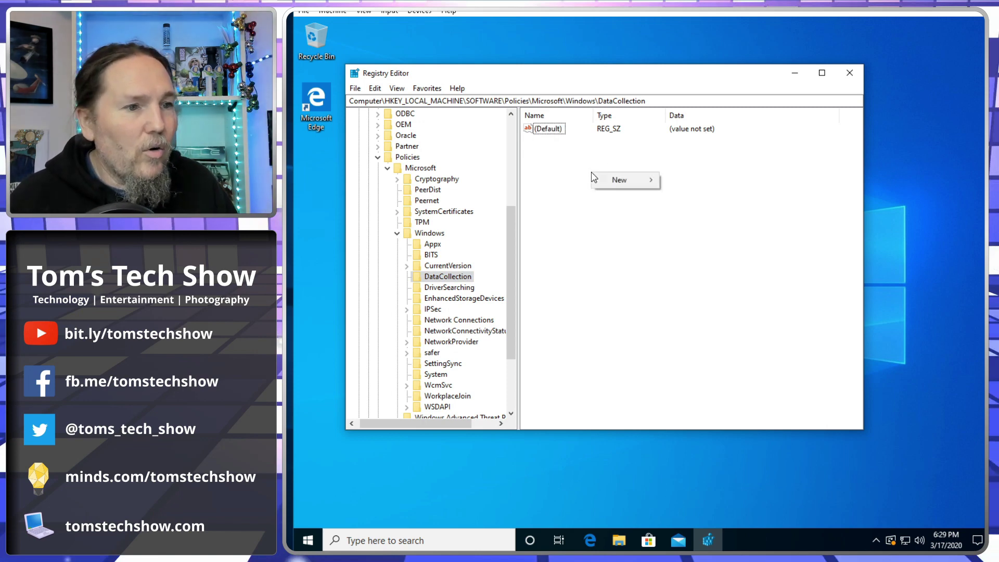
mouse_move(624, 181)
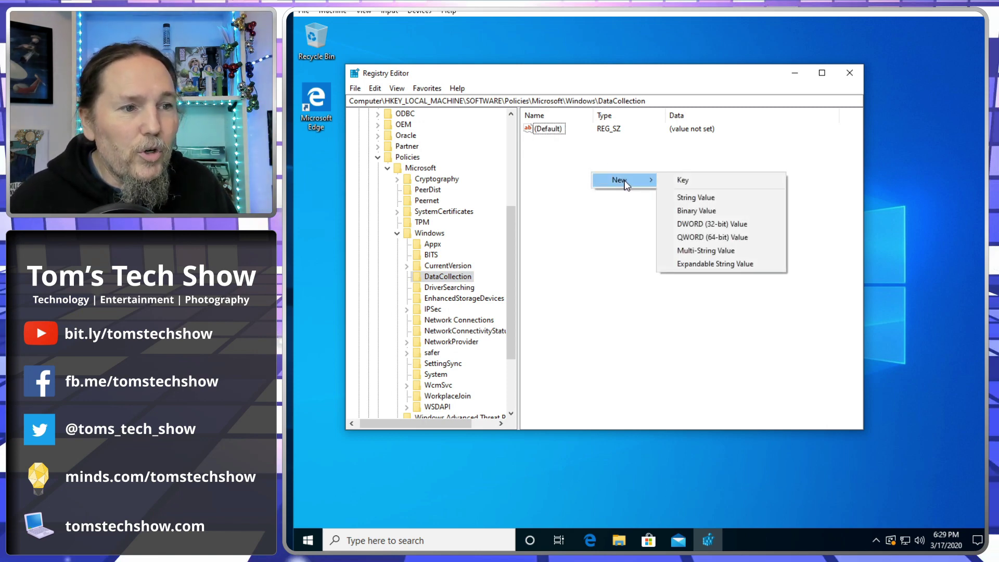
left_click(735, 225)
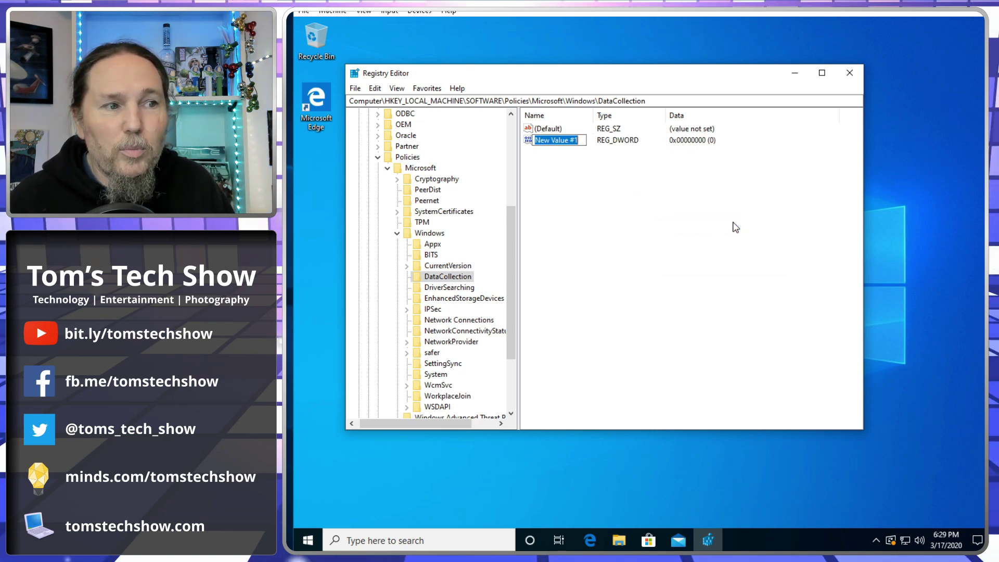
type("Allow")
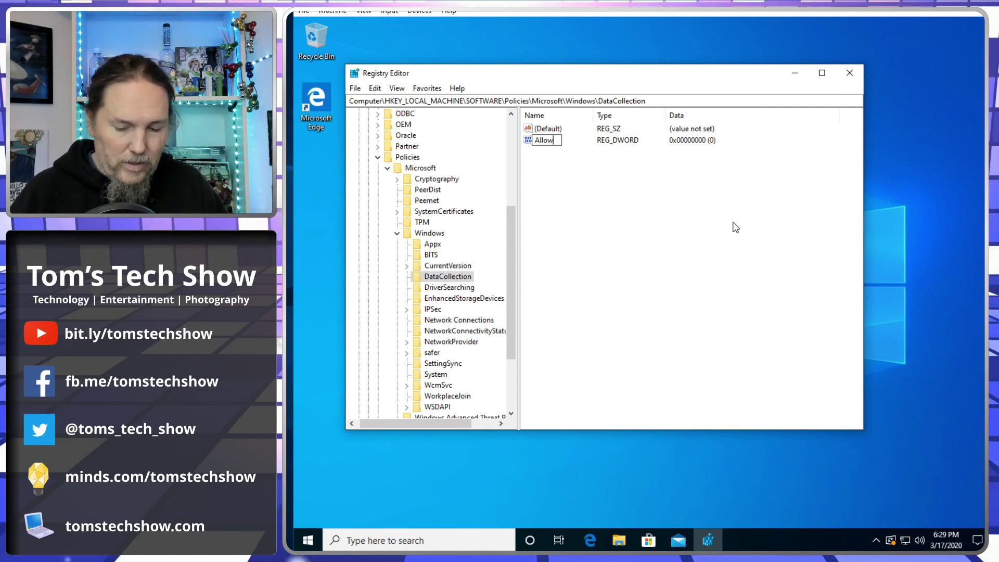
type("Telemetry")
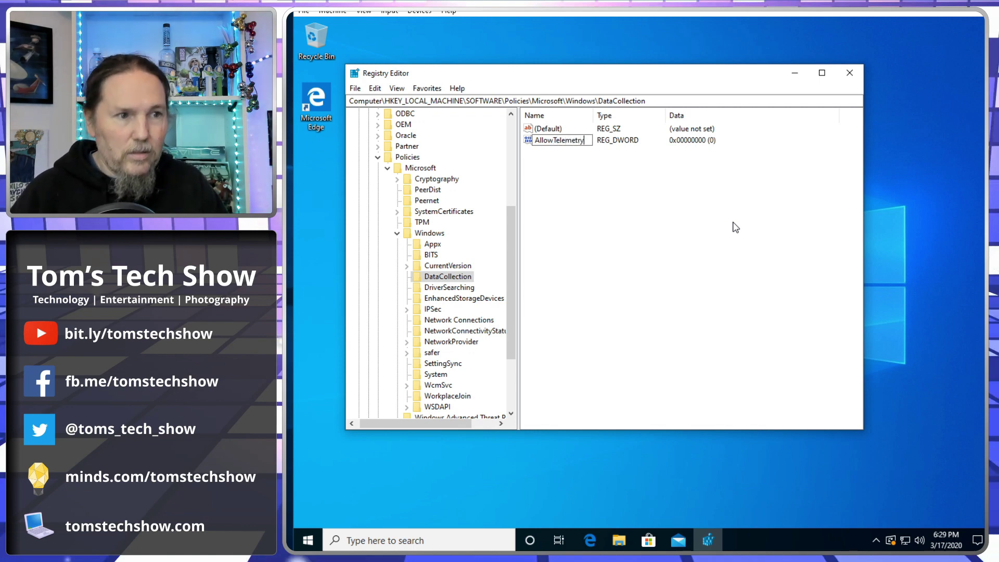
key("Return")
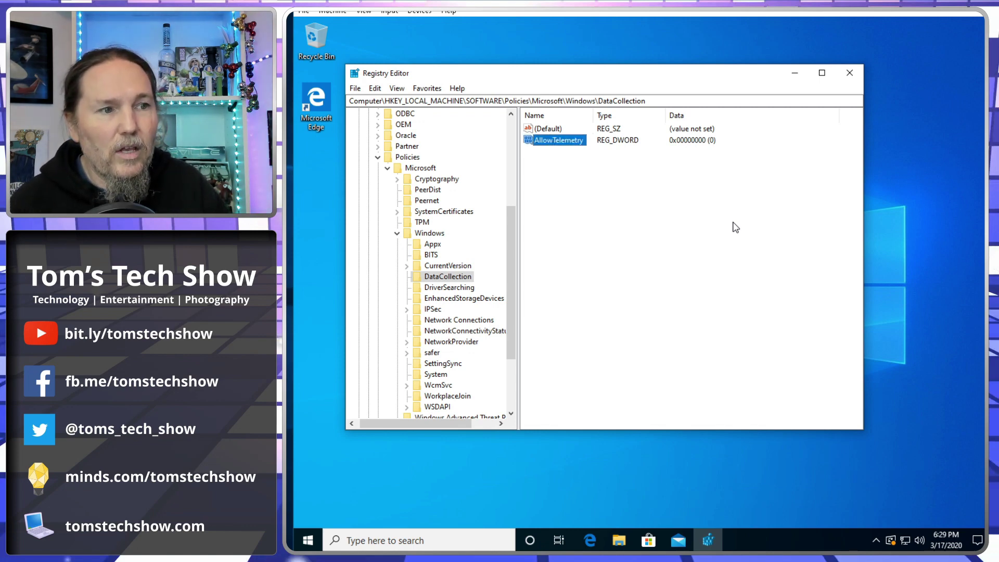
double_click(538, 145)
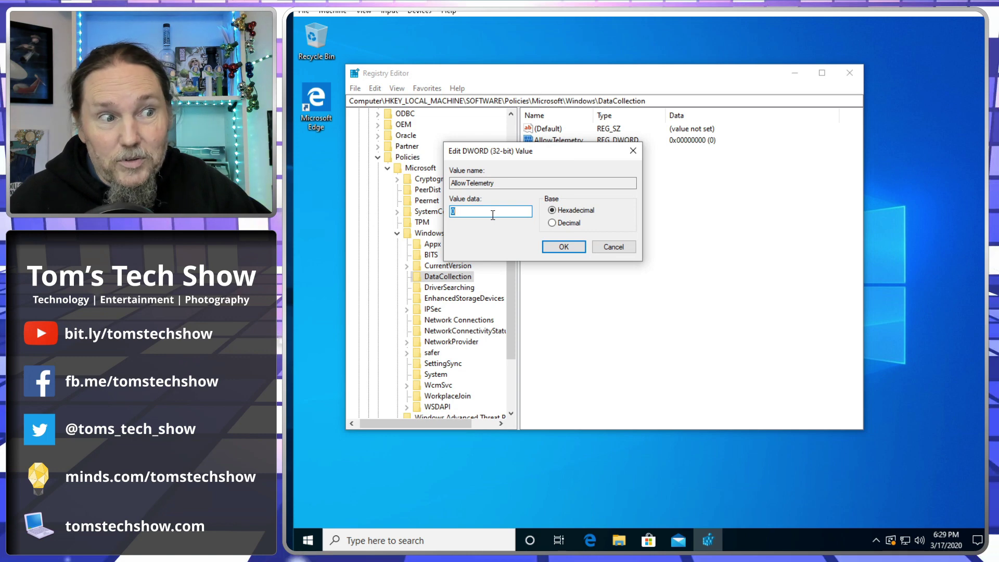
left_click(605, 248)
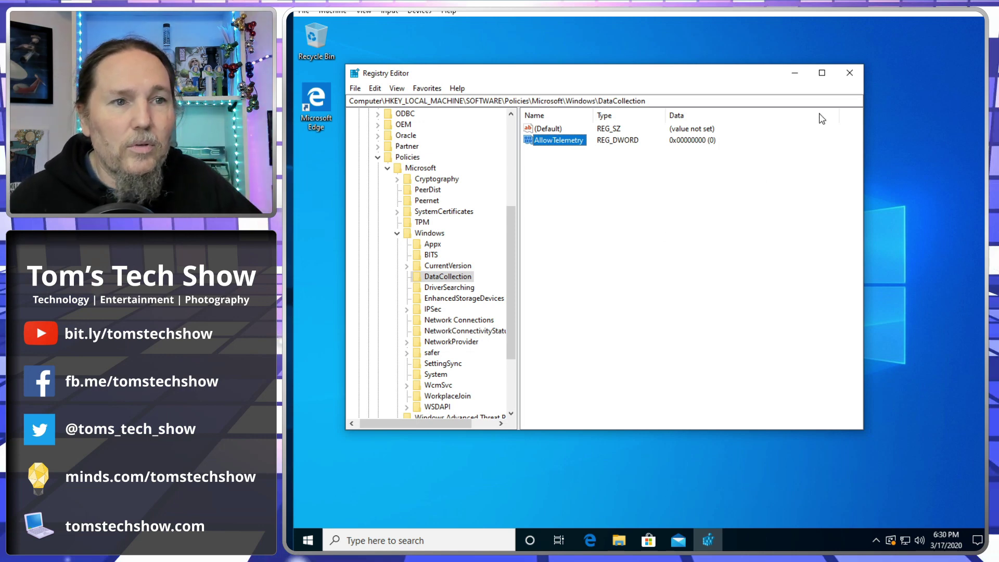
left_click(851, 76)
- Launch Services as administrator using the admin account credentials, and maximise its window
left_click(359, 539)
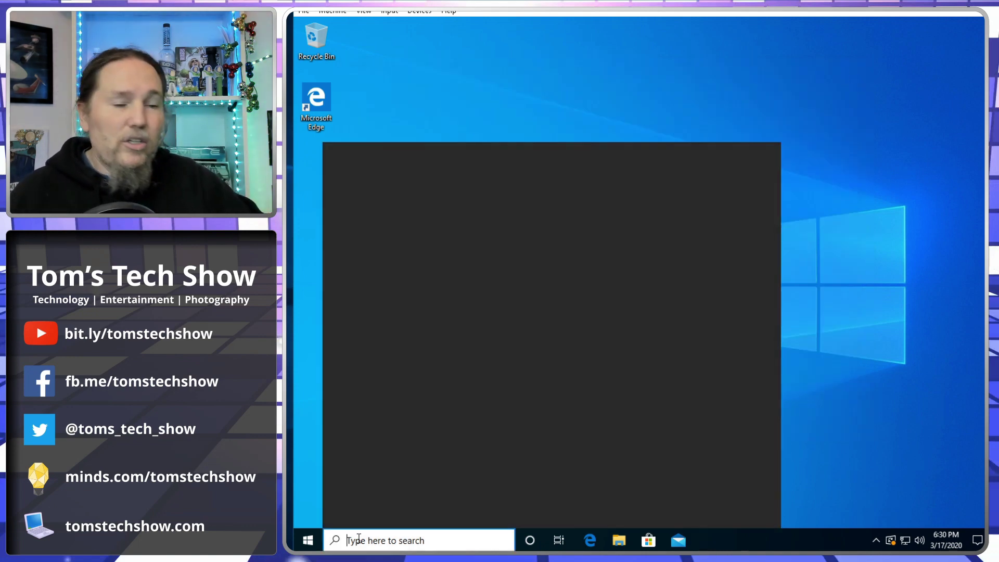
type("services.")
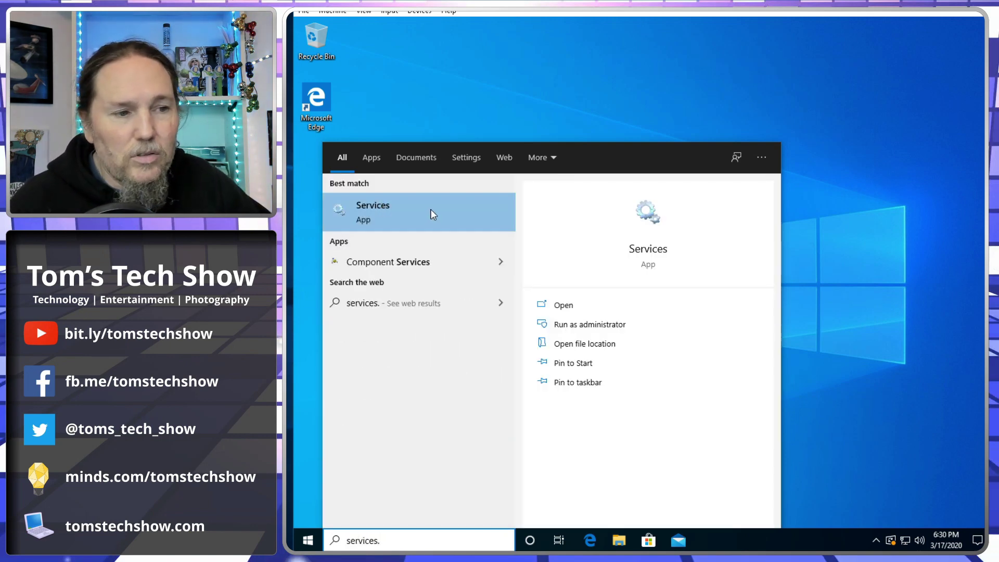
left_click(578, 326)
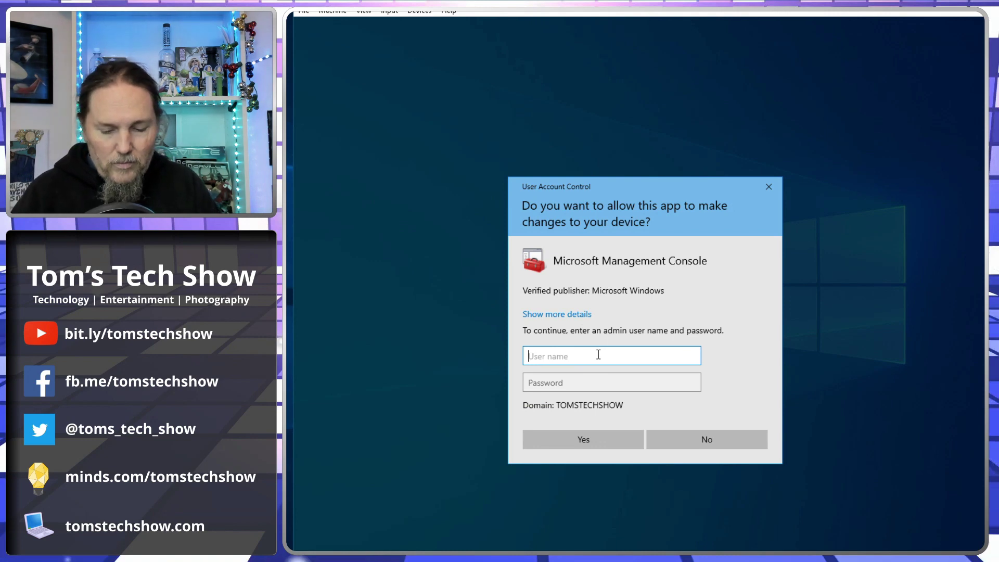
type("administraor")
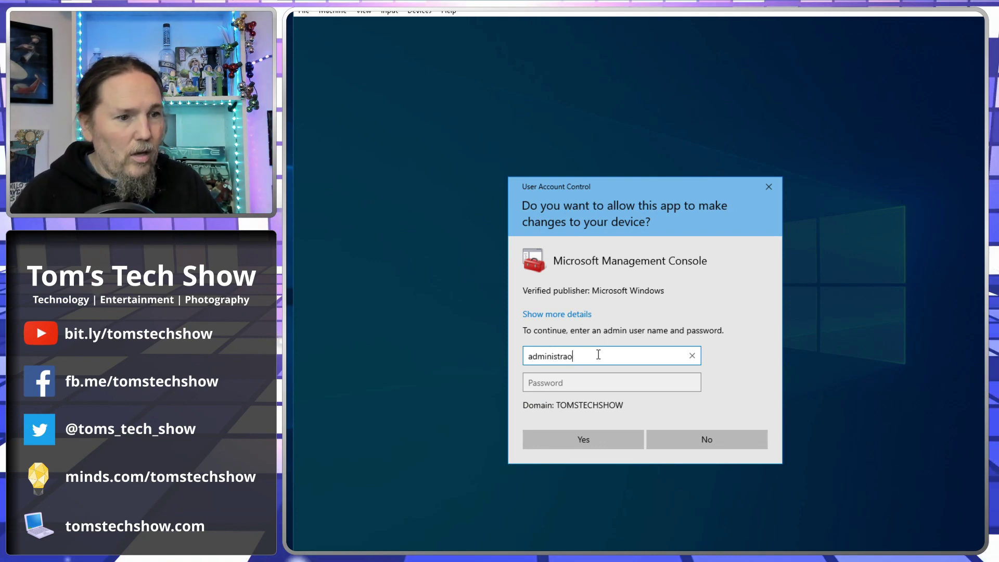
key("BackSpace")
type("tor")
key("Tab")
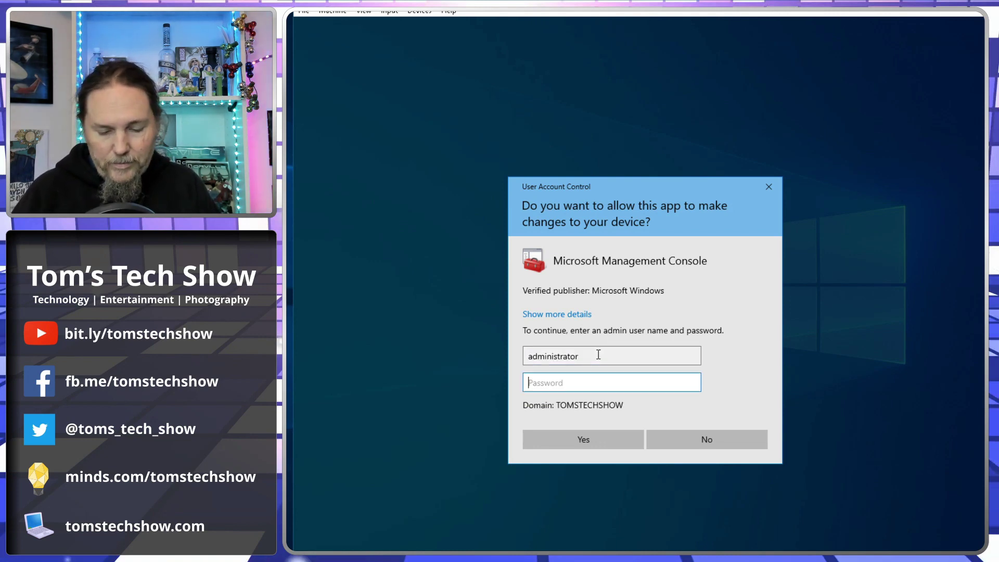
type("••••••••••")
key("Return")
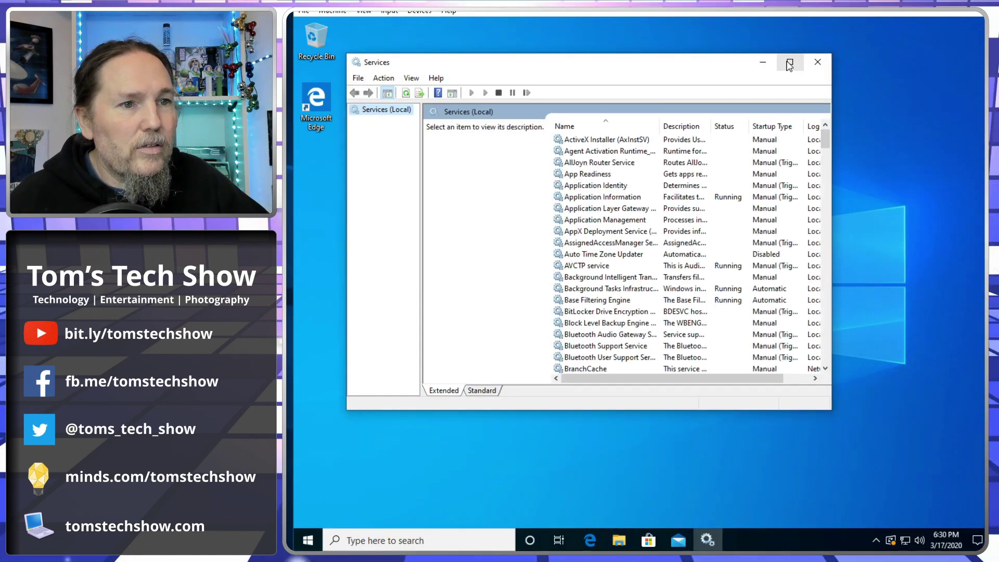
left_click(789, 63)
- Set Connected User Experiences and Telemetry's startup type to Disabled and apply it
left_click_drag(605, 85, 704, 92)
scroll(669, 338, "down", 3)
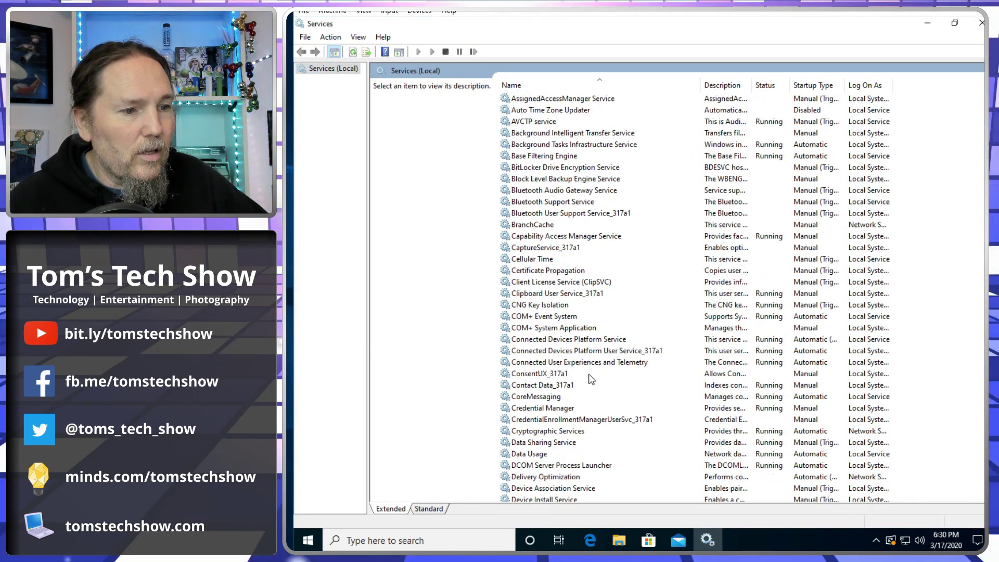
left_click(553, 363)
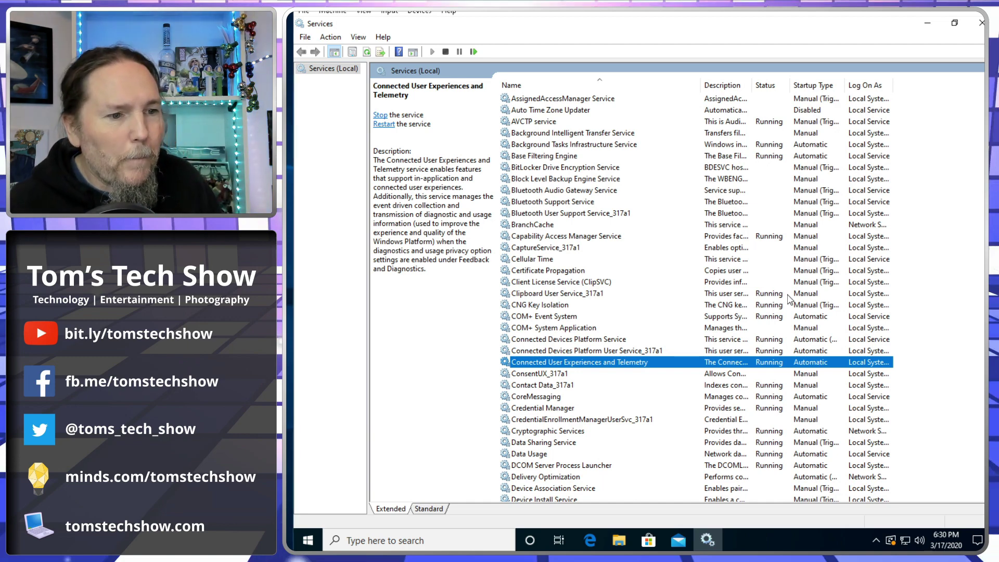
double_click(598, 362)
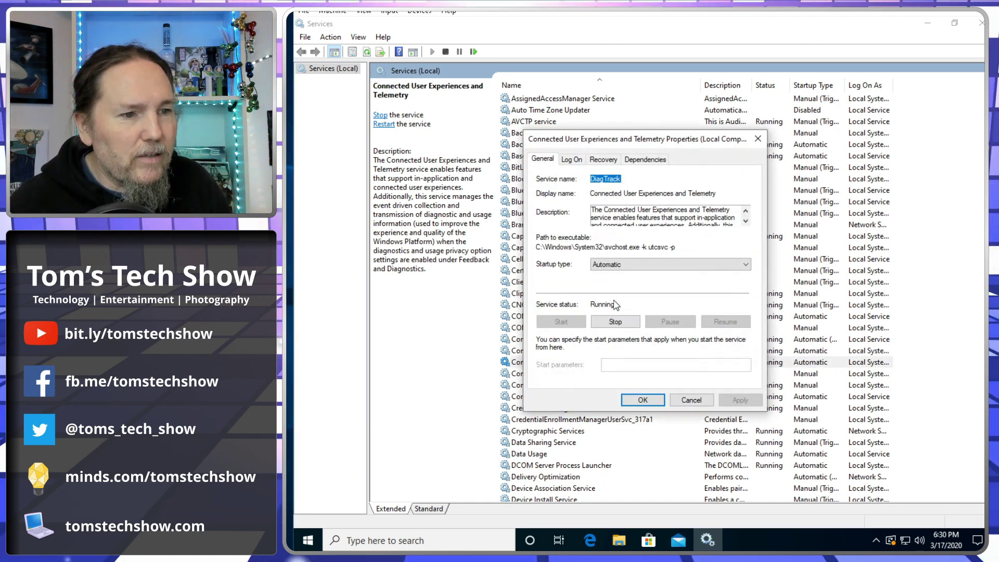
left_click(652, 266)
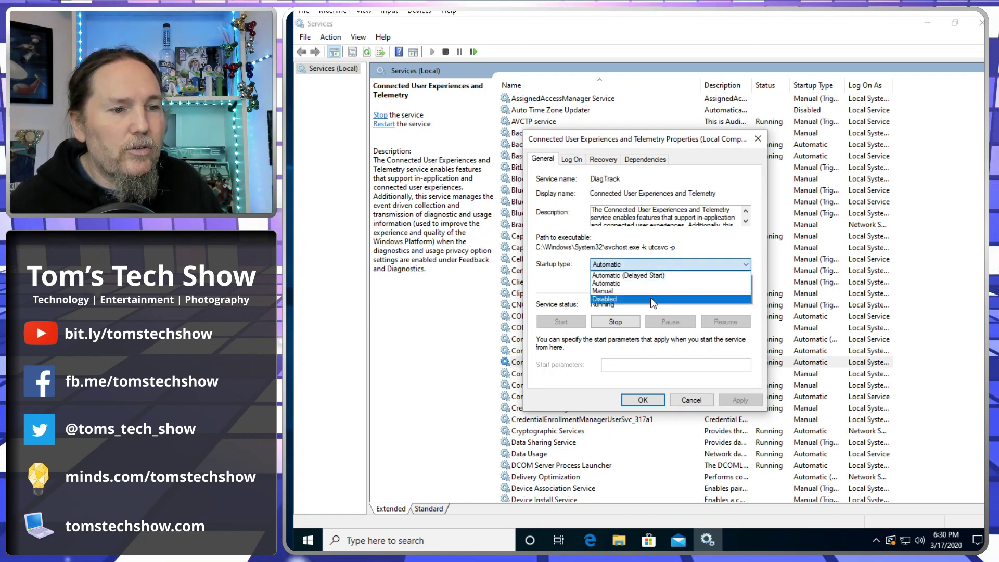
left_click(652, 299)
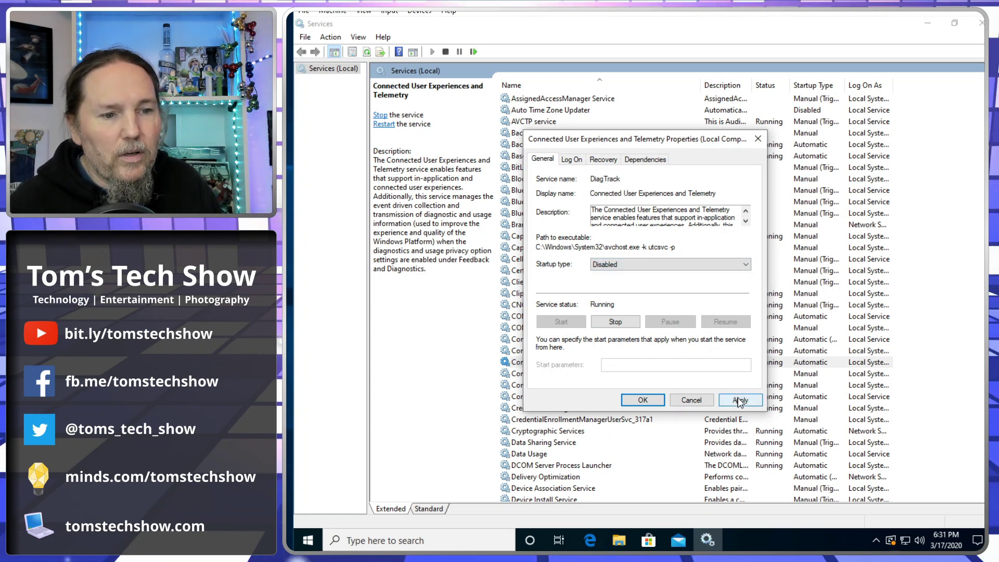
left_click(740, 399)
left_click(639, 400)
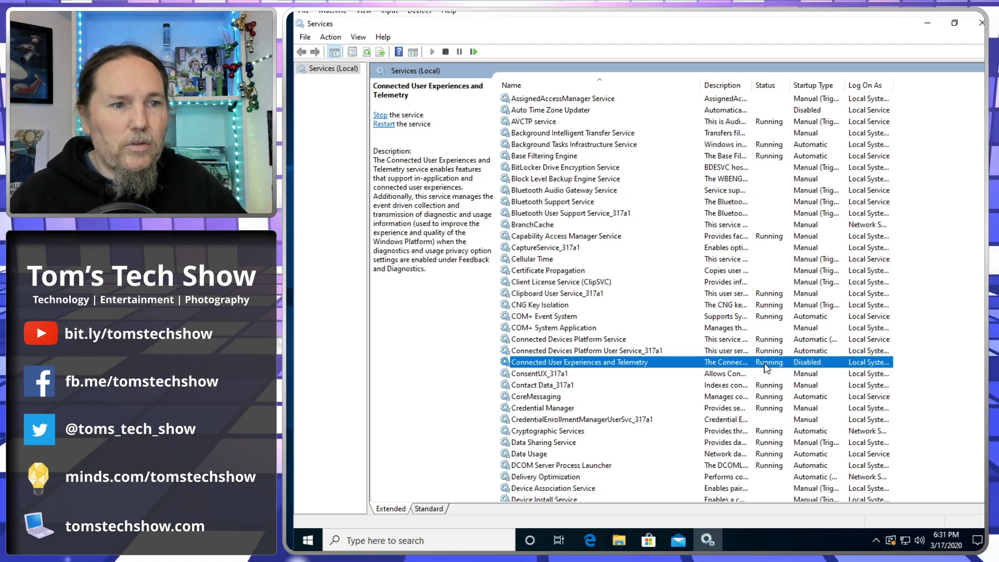
- Close Services, choose Update and restart from Start's power menu, and switch to Xara
left_click(982, 23)
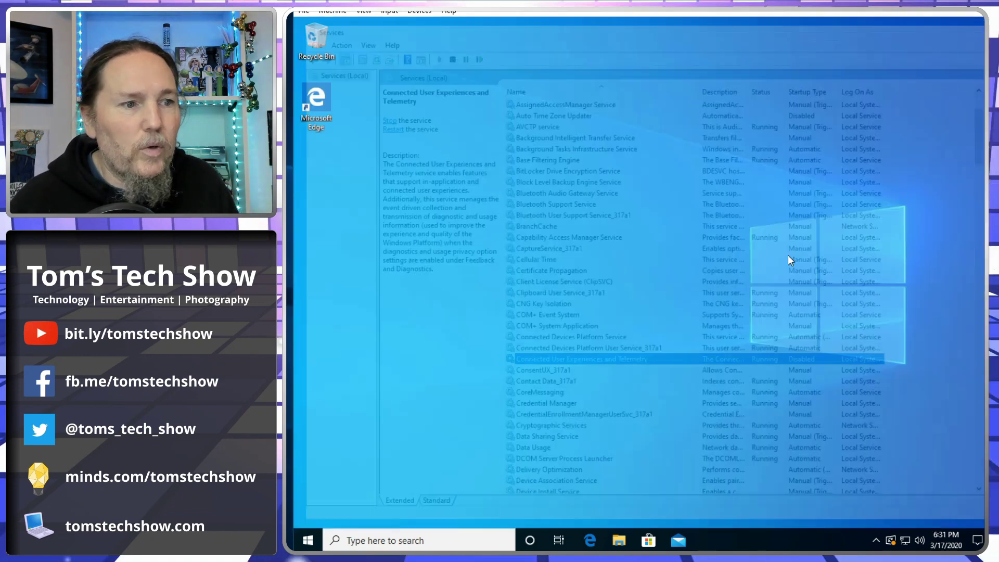
left_click(308, 539)
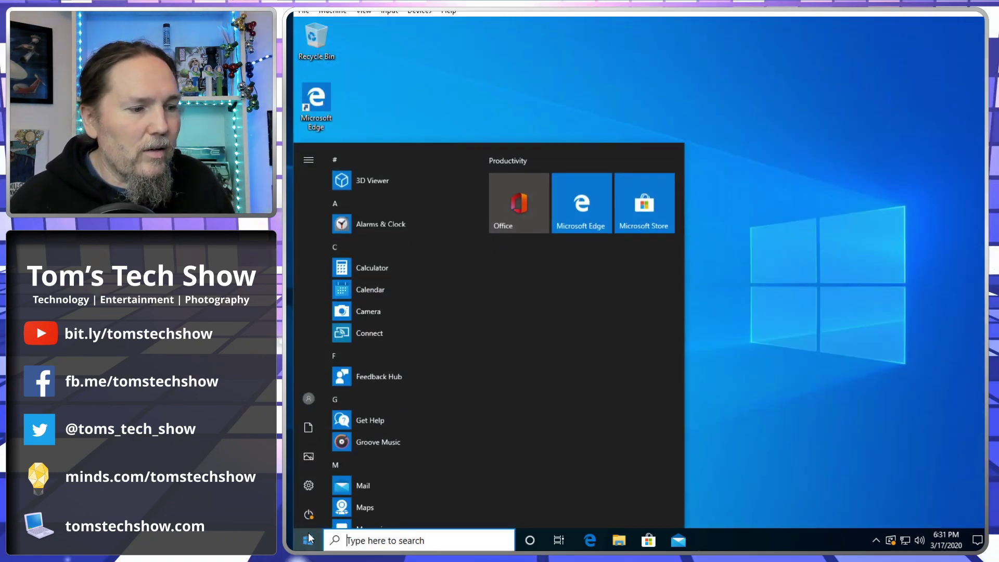
mouse_move(310, 516)
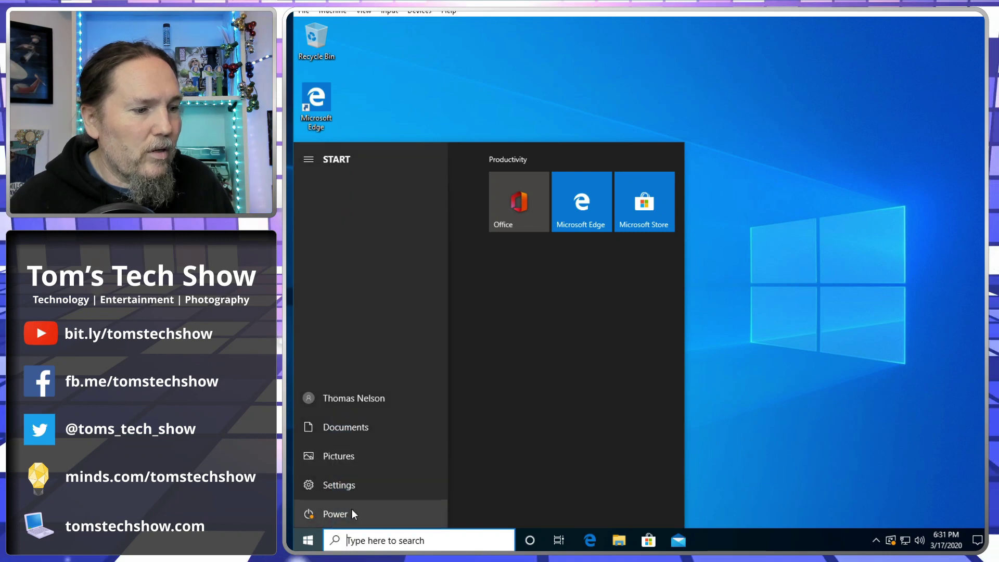
left_click(336, 514)
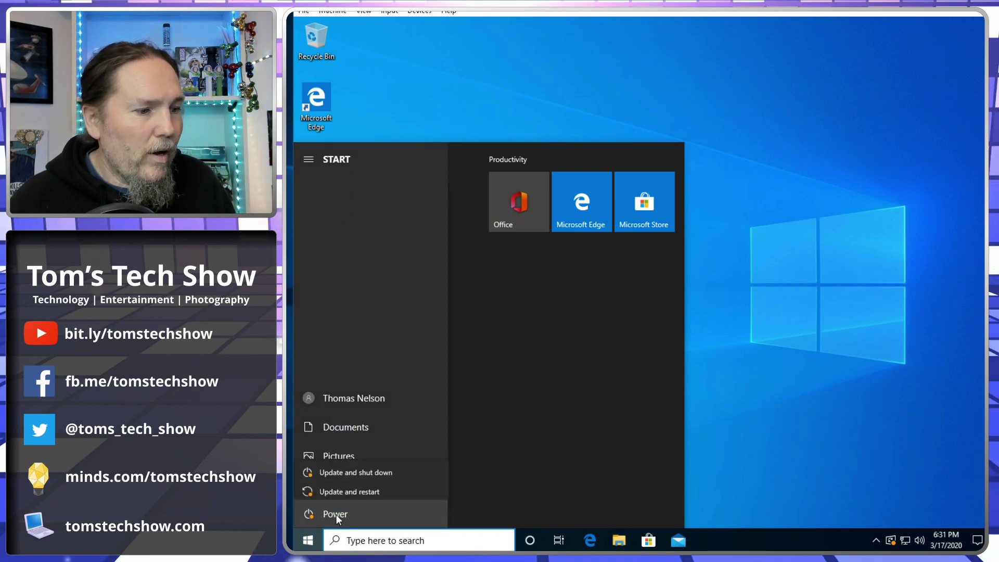
left_click(348, 481)
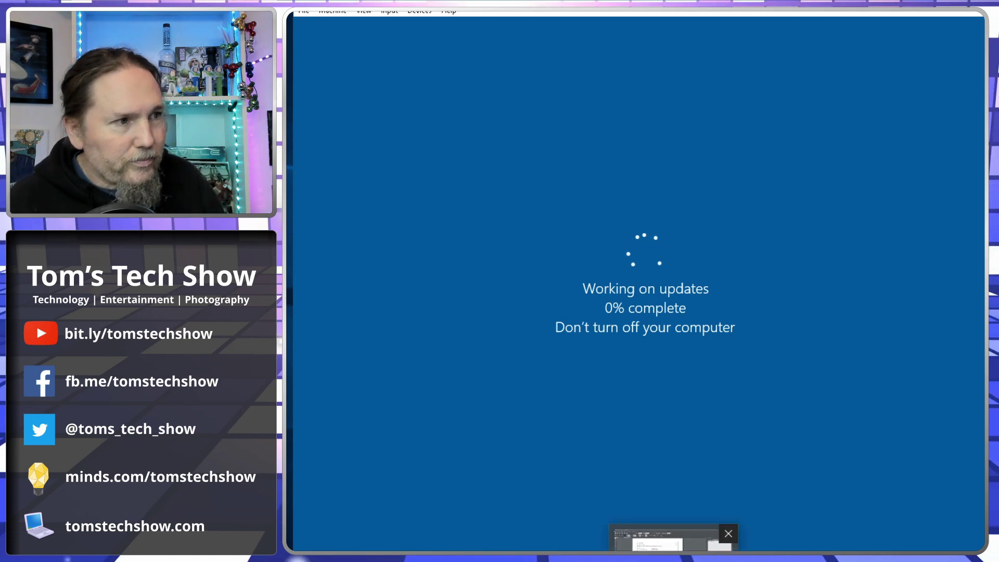
key("alt+Tab")
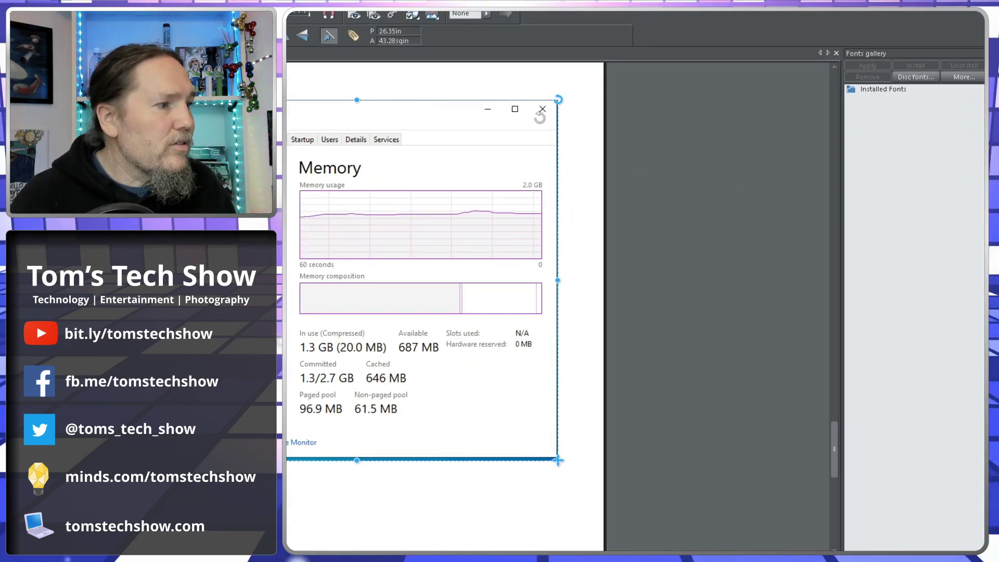
- Widen the Xara window, collapse the Fonts gallery, and bring the whole Memory screenshot into view
left_click_drag(291, 294, 270, 294)
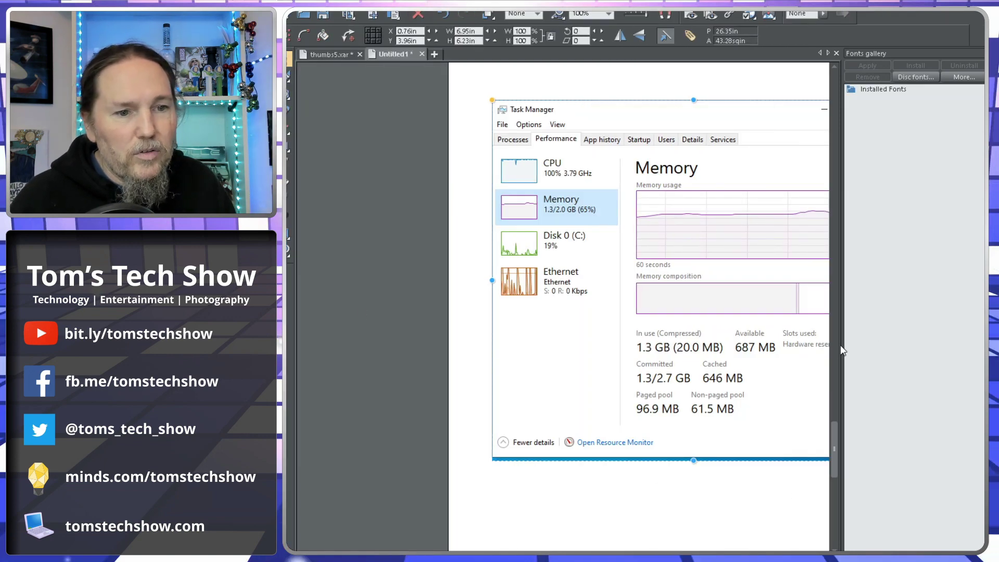
left_click_drag(843, 346, 977, 346)
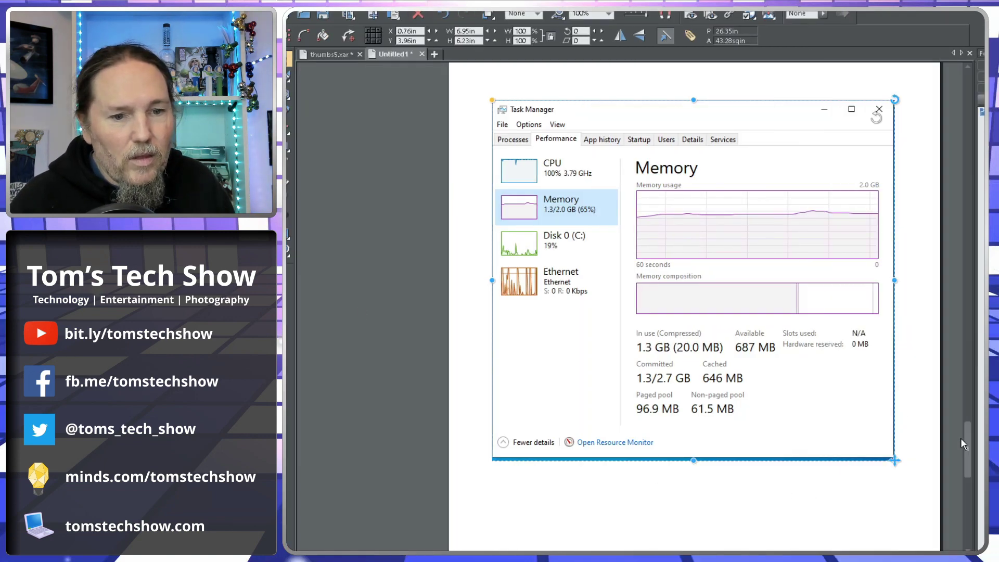
left_click_drag(960, 438, 967, 436)
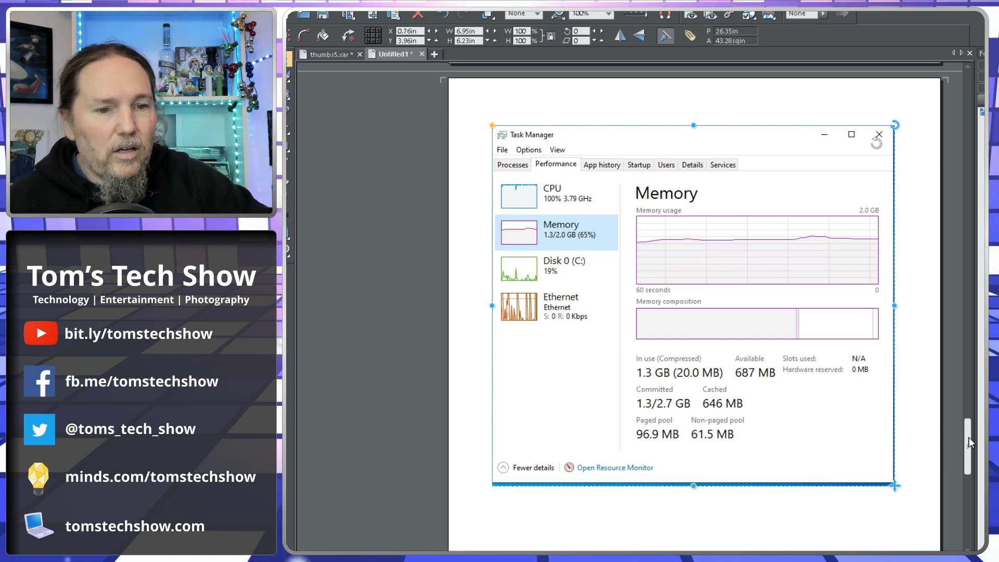
left_click_drag(968, 437, 966, 434)
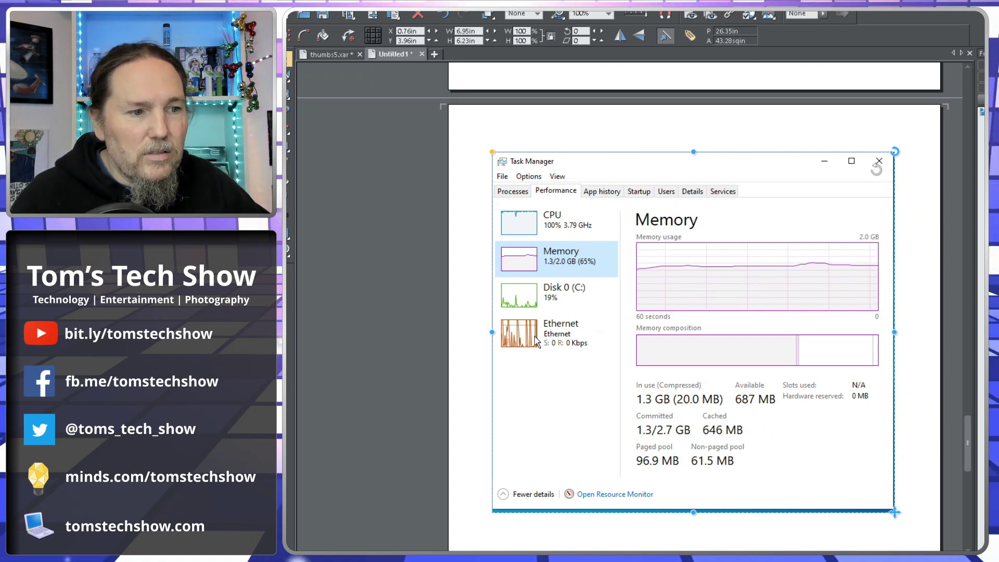
- Draw red 4pt freehand loops around the Ethernet entry and the 1.3 GB in-use figure
left_click(286, 126)
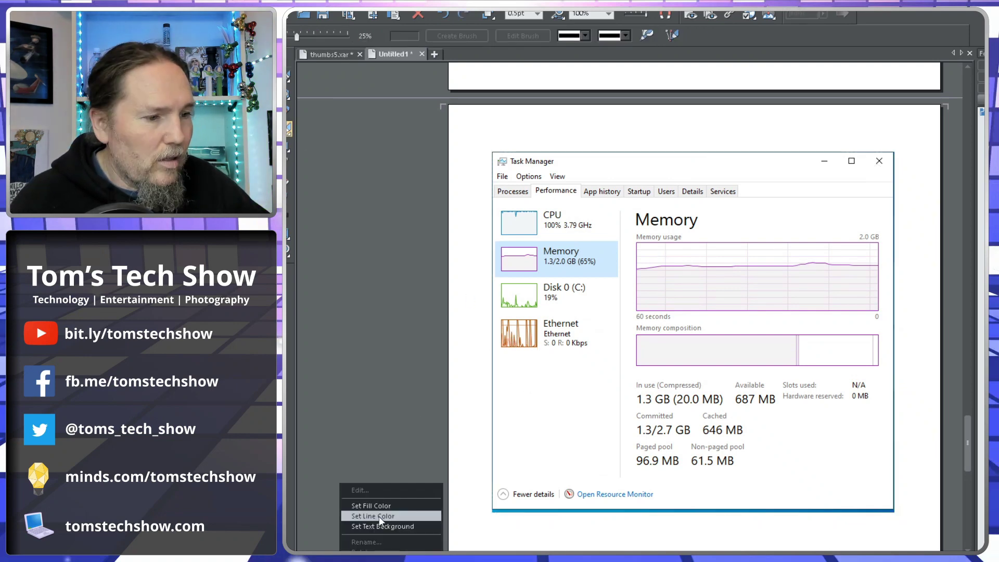
mouse_move(481, 332)
left_mouse_down()
mouse_move(546, 313)
mouse_move(480, 310)
left_mouse_up()
left_click(538, 15)
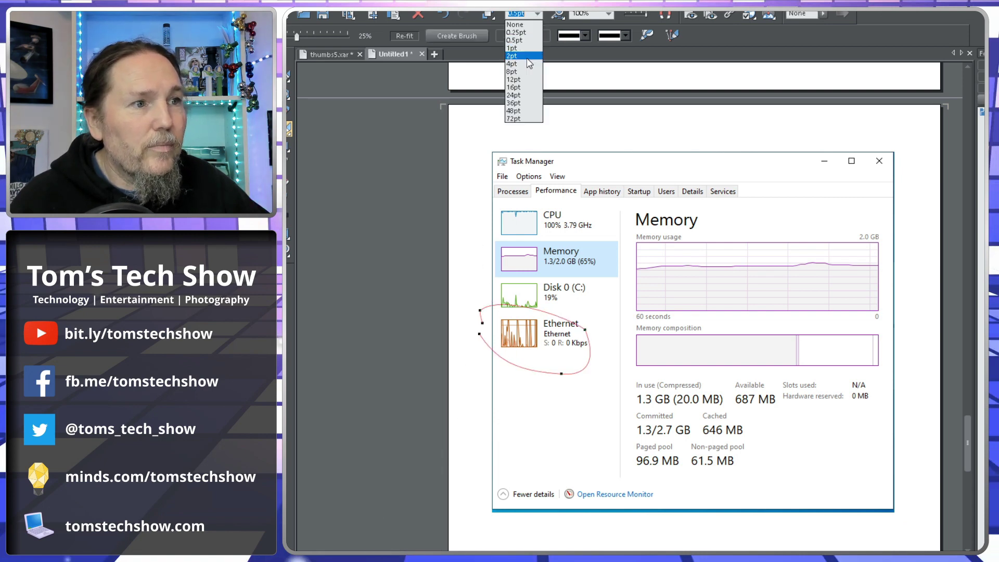
left_click(528, 65)
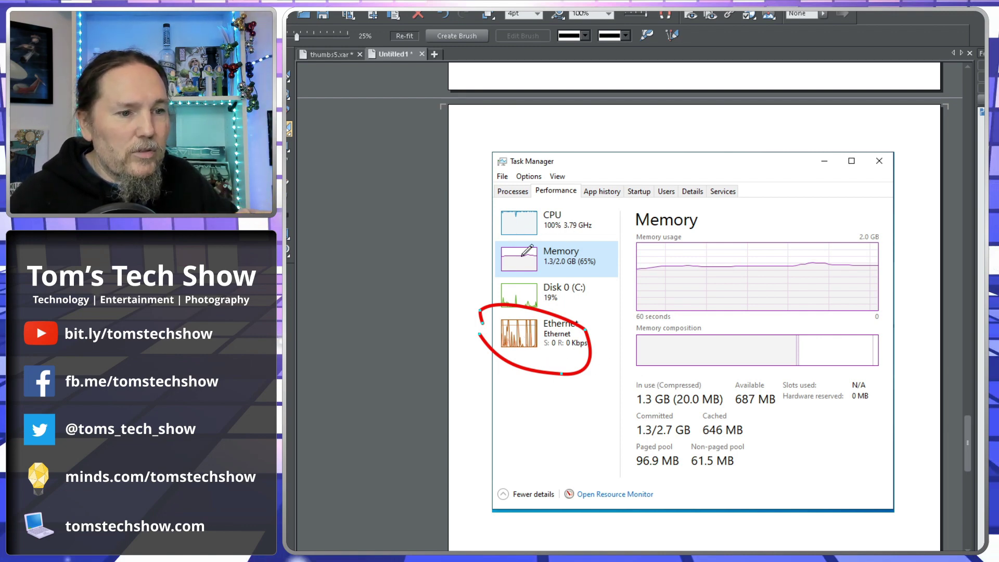
left_click_drag(643, 376, 674, 392)
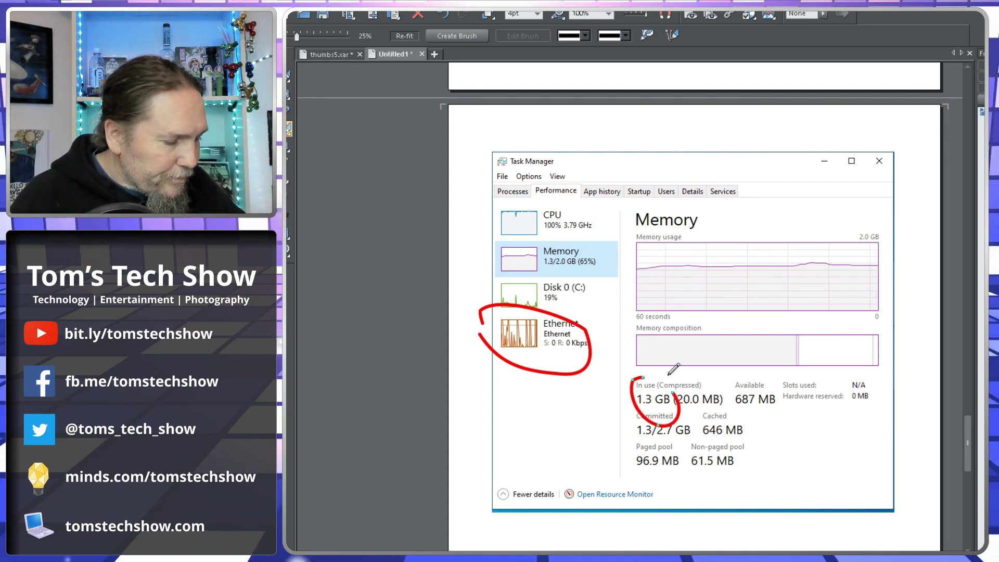
scroll(670, 373, "up", 5)
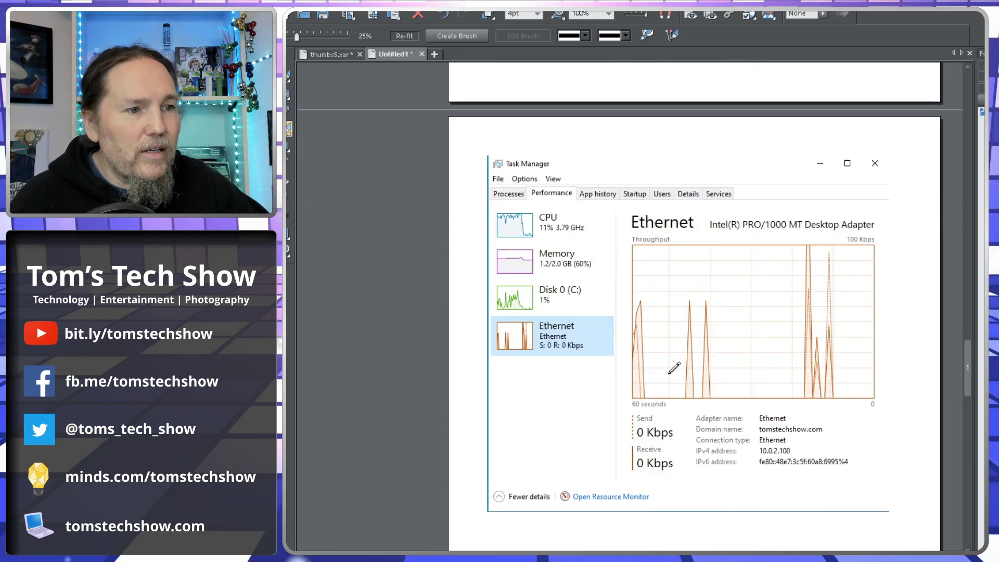
- On the Ethernet screenshot, circle the CPU and Ethernet graphs in red and underline 1.2/2.0 GB (60%)
scroll(670, 373, "up", 1)
scroll(670, 372, "down", 1)
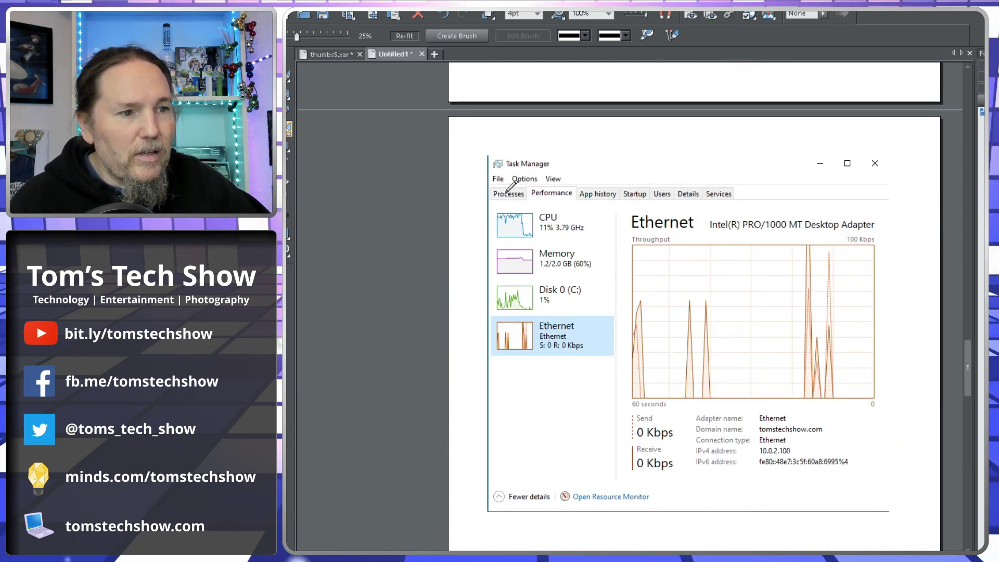
left_click_drag(505, 211, 549, 218)
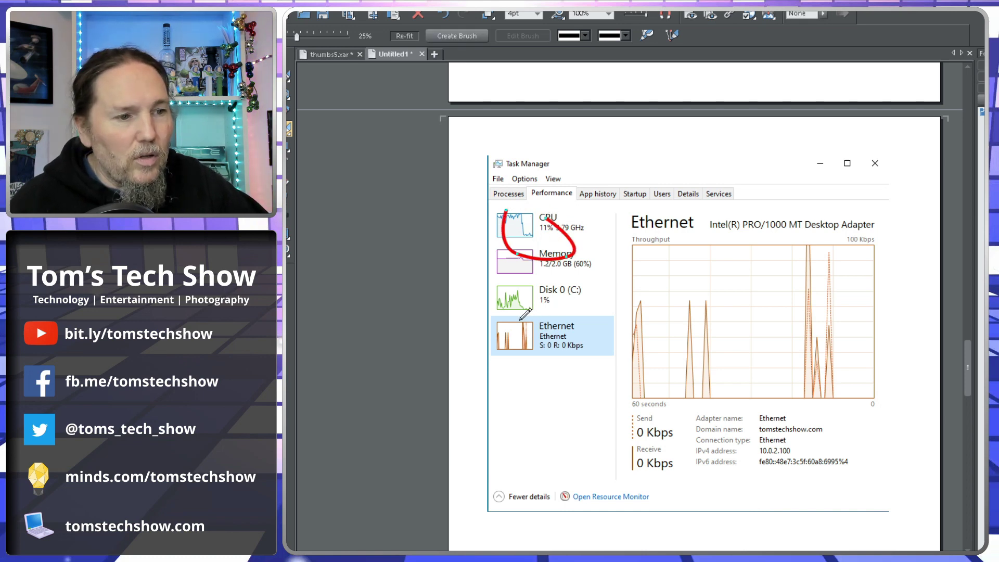
left_click_drag(527, 315, 531, 356)
left_click_drag(526, 316, 538, 349)
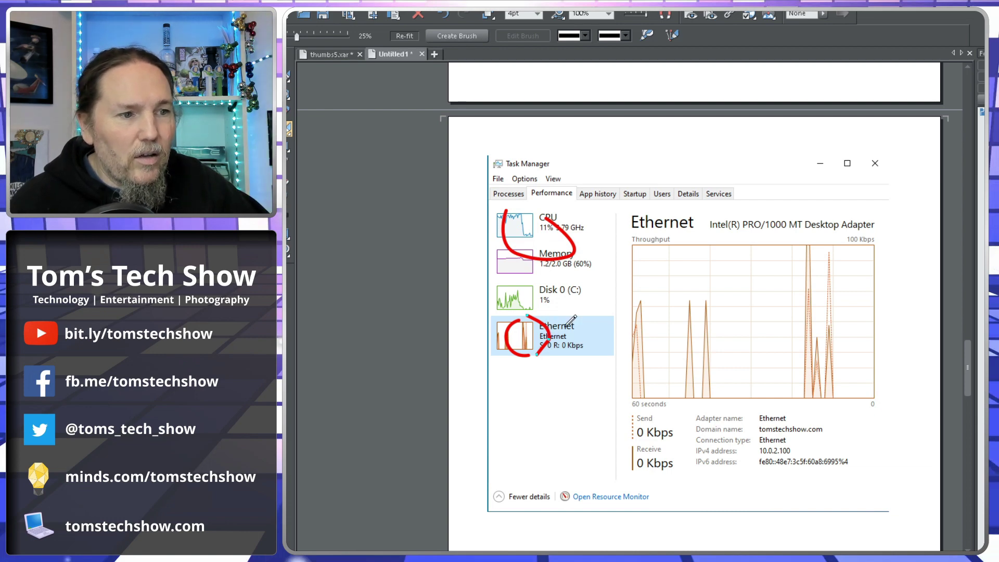
left_click_drag(540, 270, 572, 274)
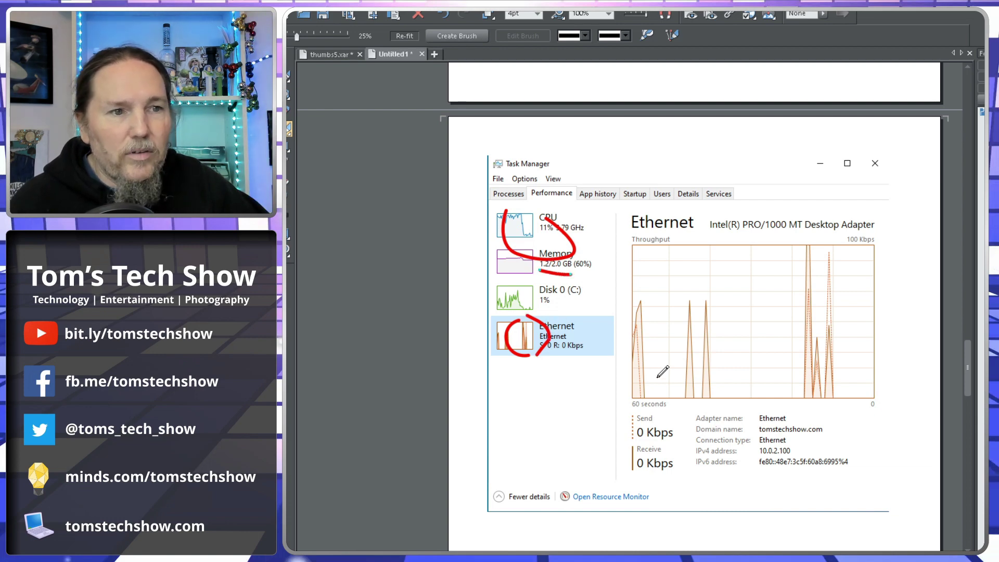
scroll(661, 389, "up", 5)
- Loop the small spike in the Ethernet throughput graph in red, then move to the next Memory screenshot
scroll(661, 389, "down", 8)
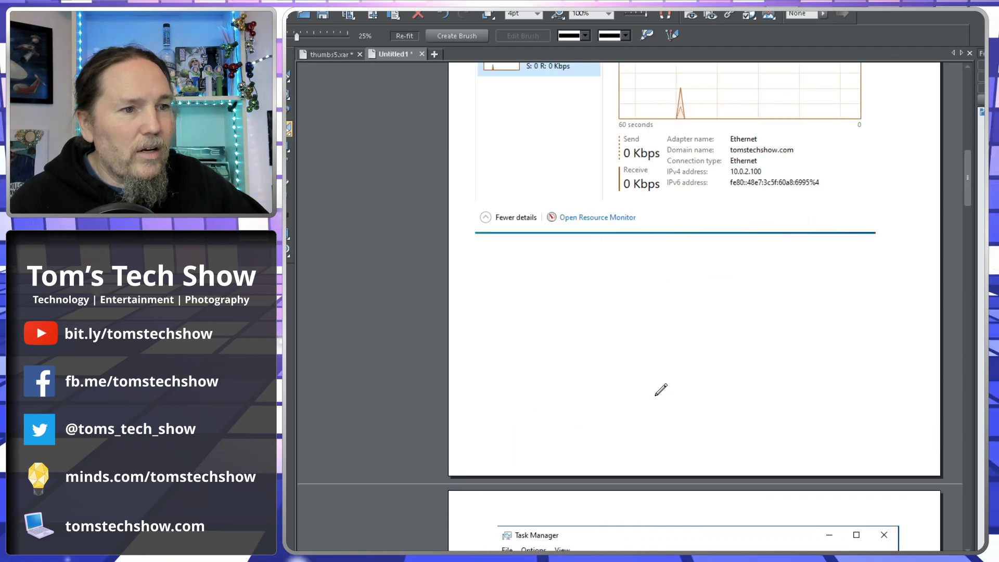
scroll(660, 390, "up", 4)
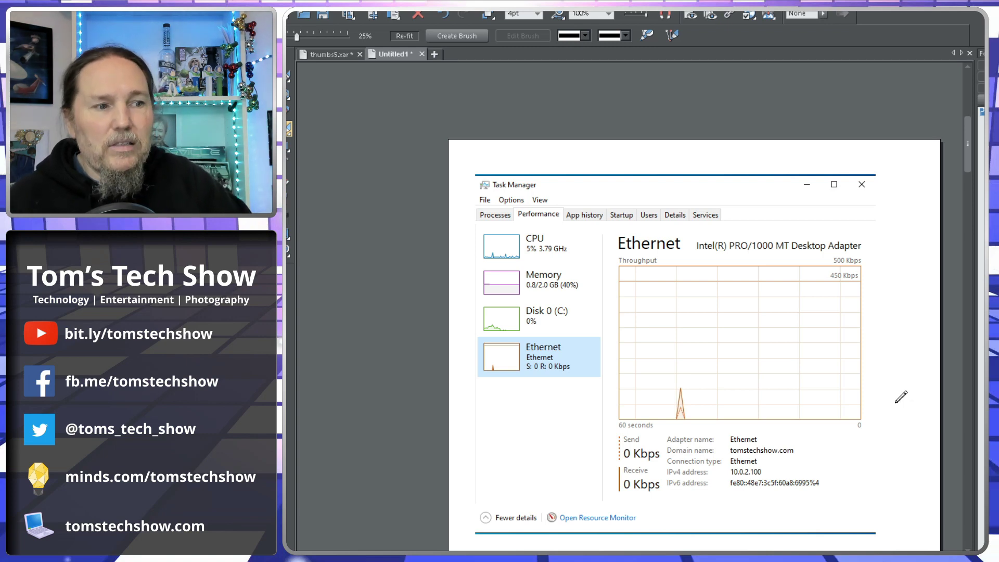
mouse_move(677, 378)
left_mouse_down()
mouse_move(664, 397)
mouse_move(704, 411)
left_mouse_up()
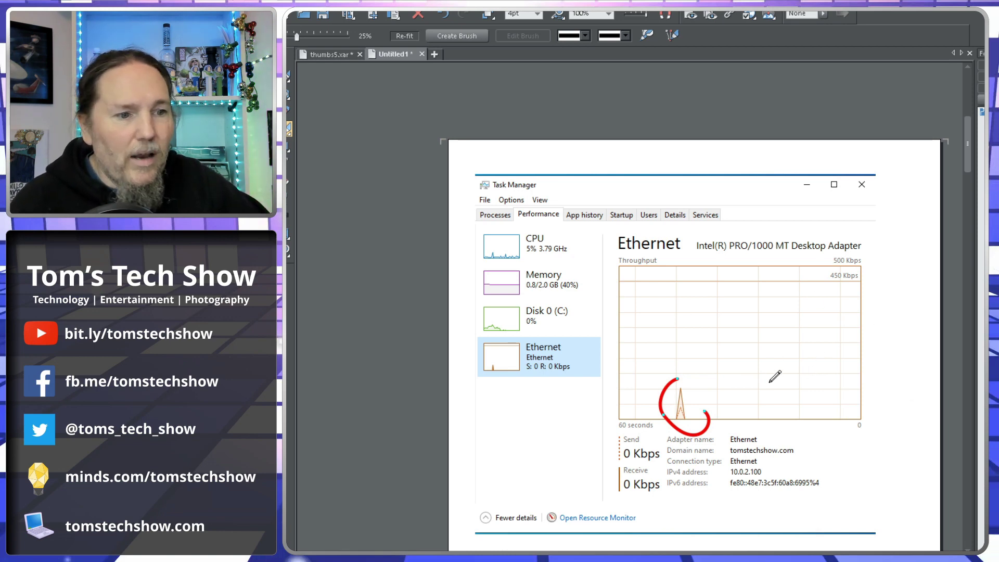
scroll(769, 385, "down", 2)
scroll(773, 380, "down", 20)
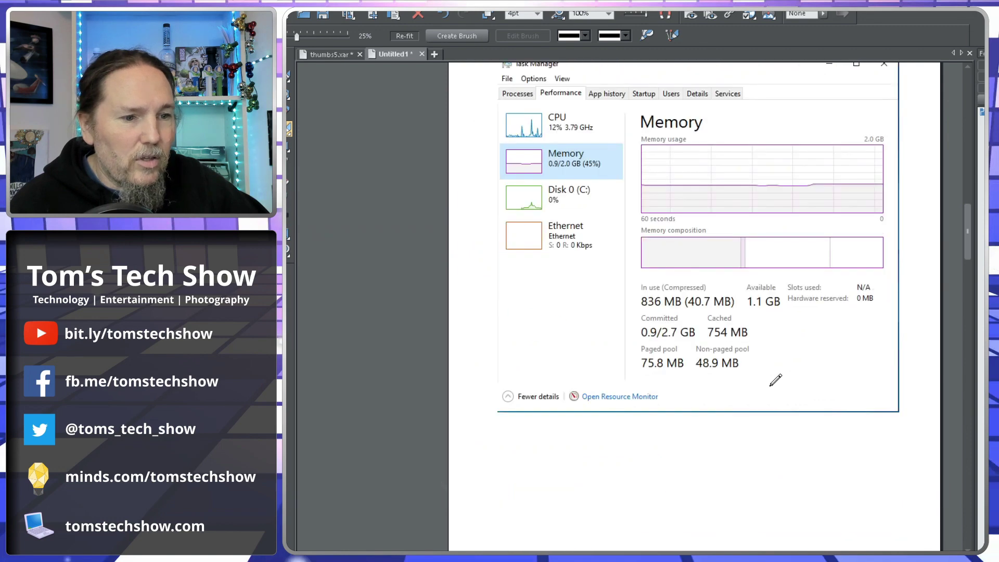
- Mark the Ethernet entry and the 836 MB in-use figure on the Memory screenshot in red
scroll(774, 380, "up", 4)
scroll(775, 379, "up", 1)
mouse_move(518, 385)
left_mouse_down()
mouse_move(559, 424)
mouse_move(573, 398)
left_mouse_up()
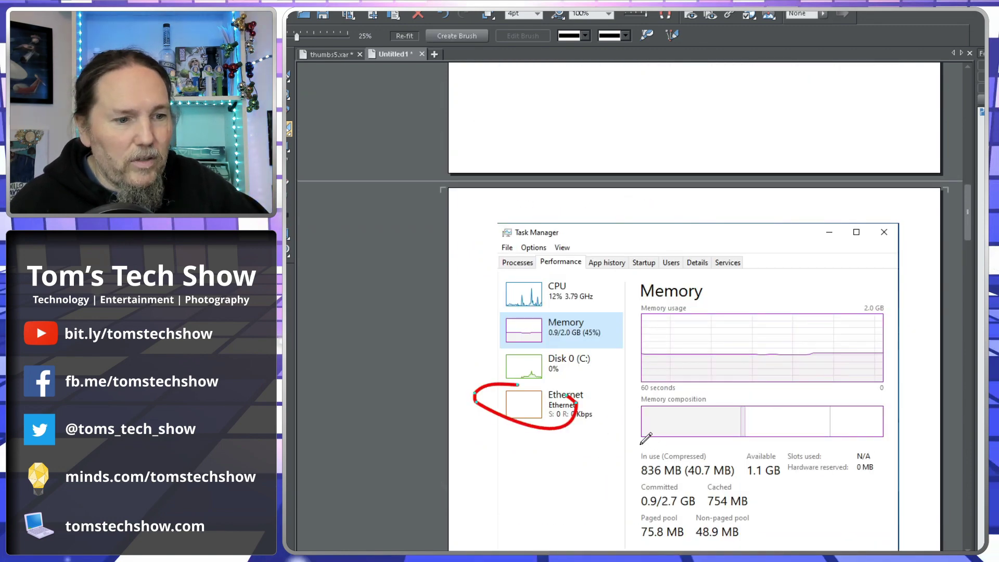
scroll(645, 438, "down", 1)
left_click_drag(639, 417, 690, 423)
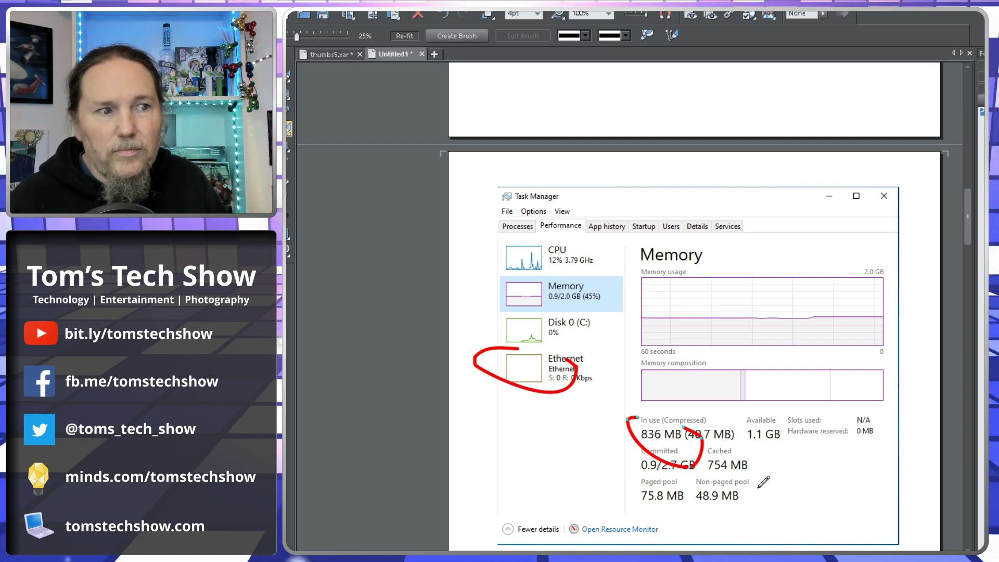
- Look over the annotated screenshots, then switch to the rebooted Windows 10 virtual machine
scroll(846, 488, "up", 5)
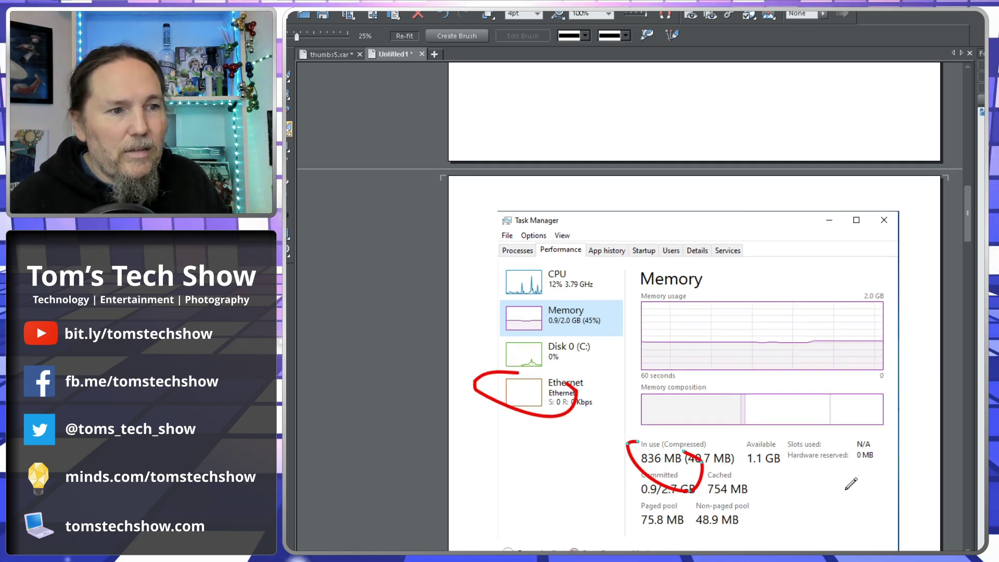
scroll(850, 484, "down", 4)
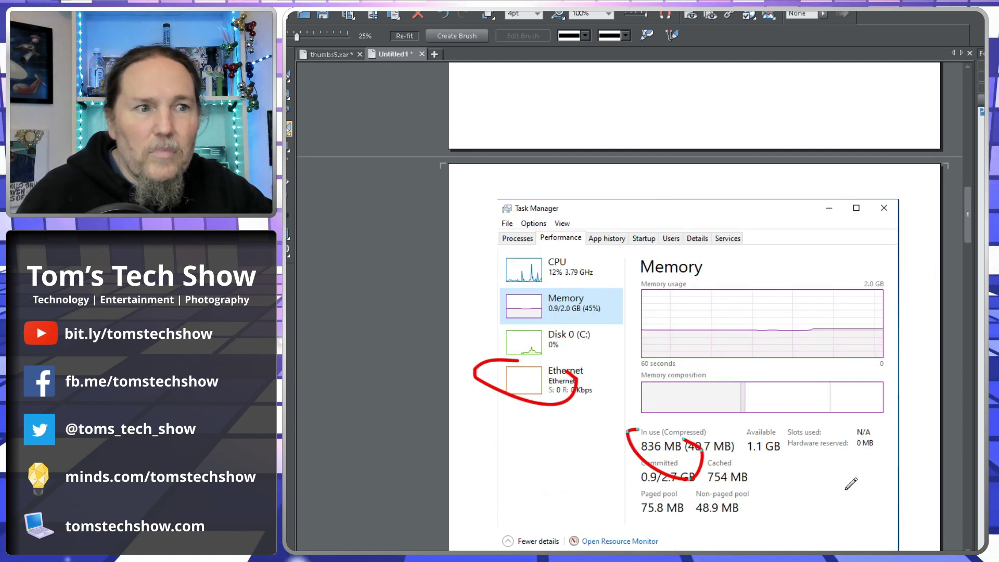
scroll(752, 436, "down", 2)
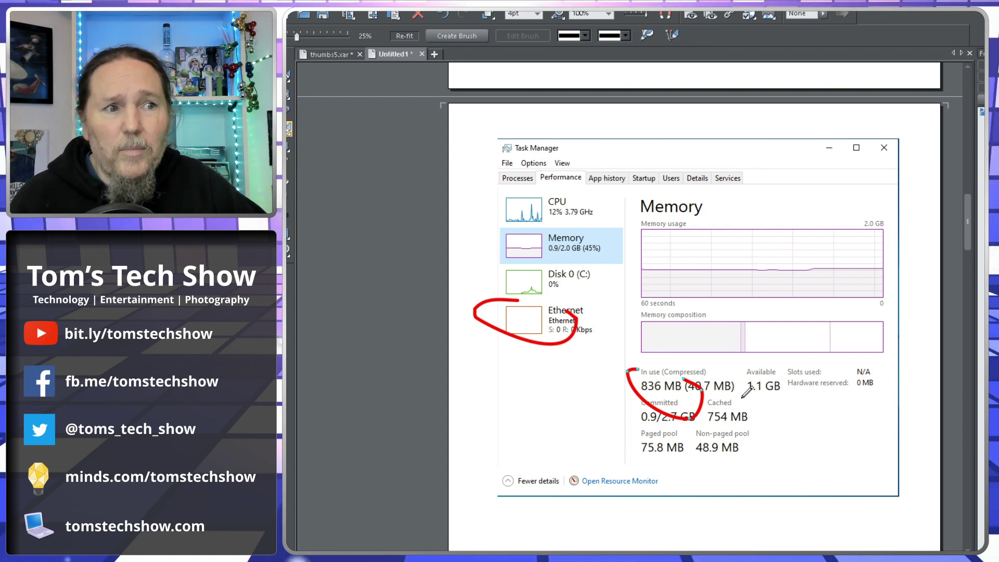
scroll(741, 385, "up", 3)
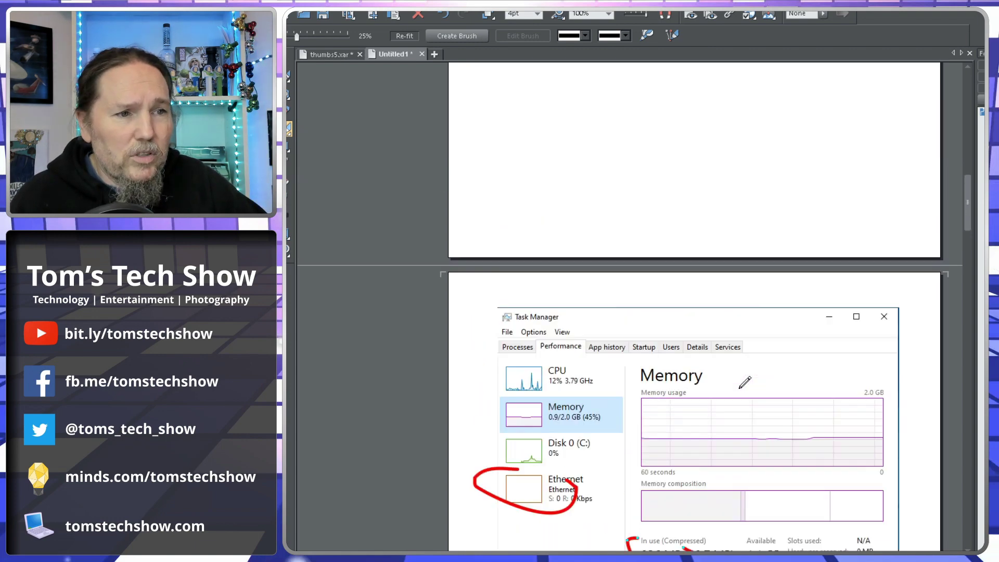
scroll(744, 382, "down", 3)
key("alt+Tab")
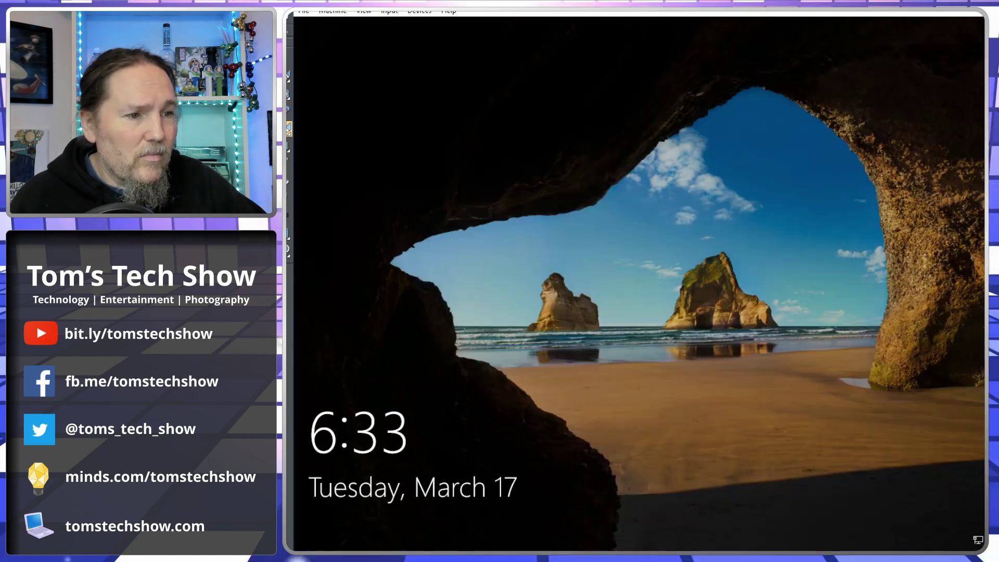
- Get past the lock screen and sign back into Windows 10 with the account password
left_click(613, 358)
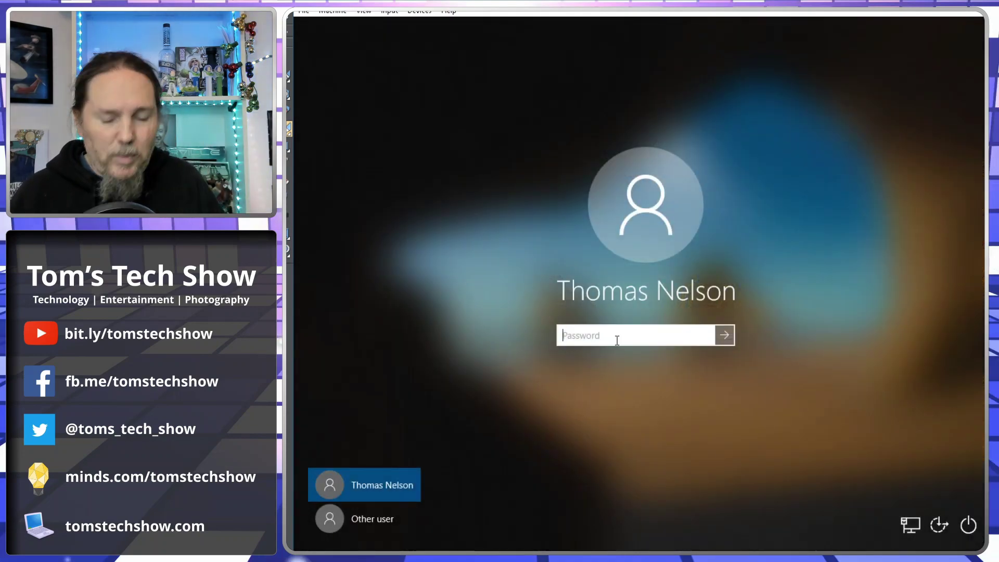
type("•••••")
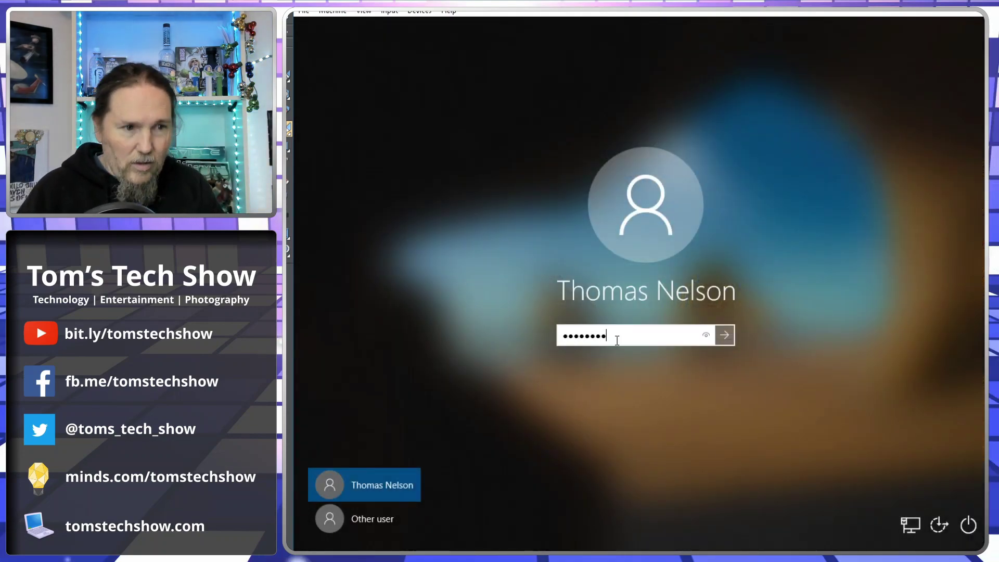
key("Return")
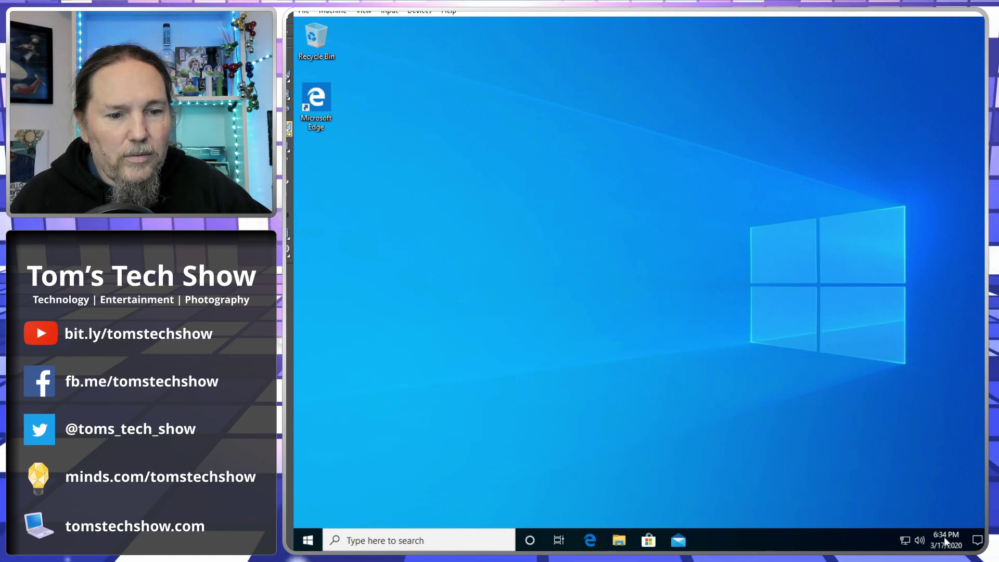
right_click(943, 539)
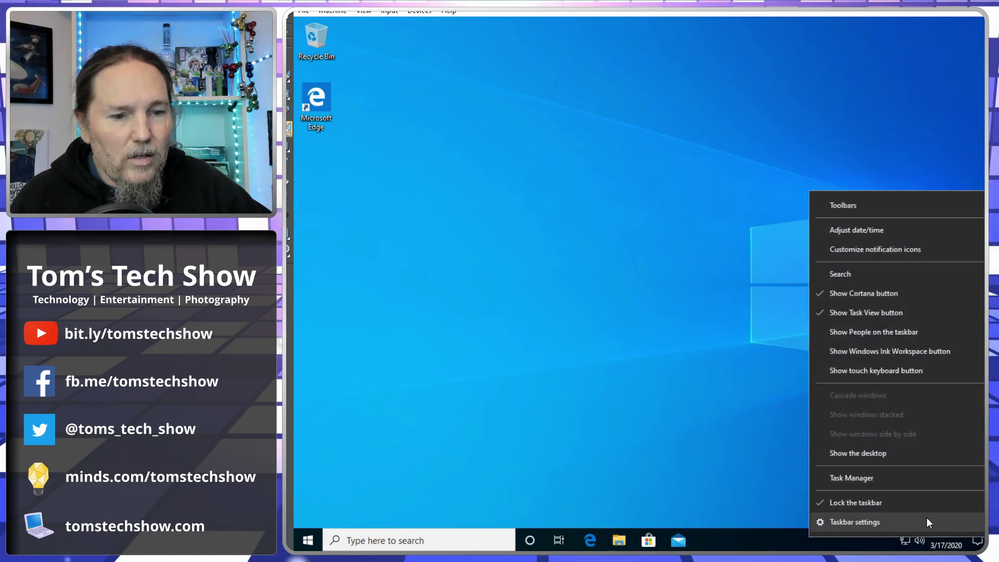
- Launch Task Manager and review the Performance pages for Memory, Ethernet and CPU
left_click(915, 478)
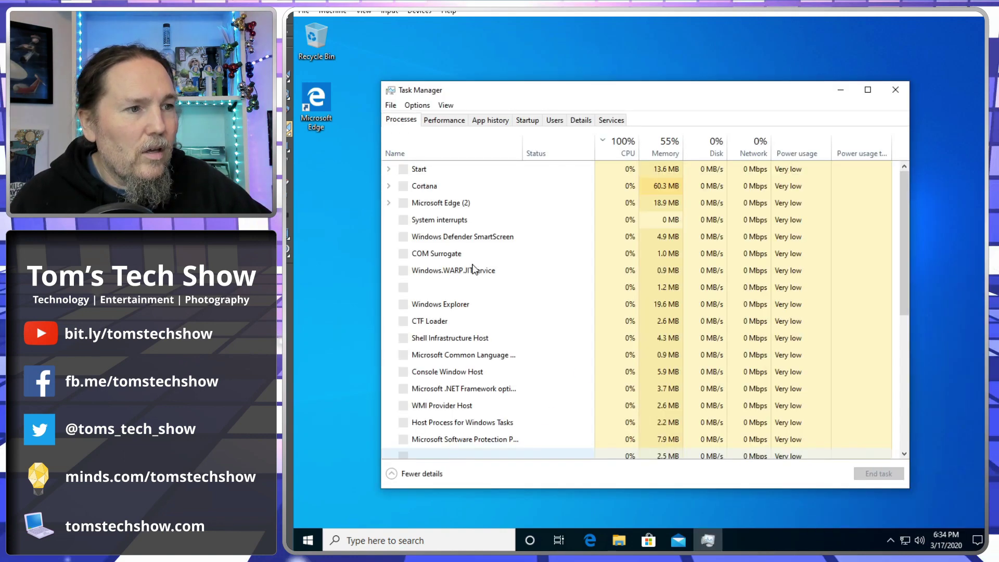
left_click(444, 119)
left_click(448, 184)
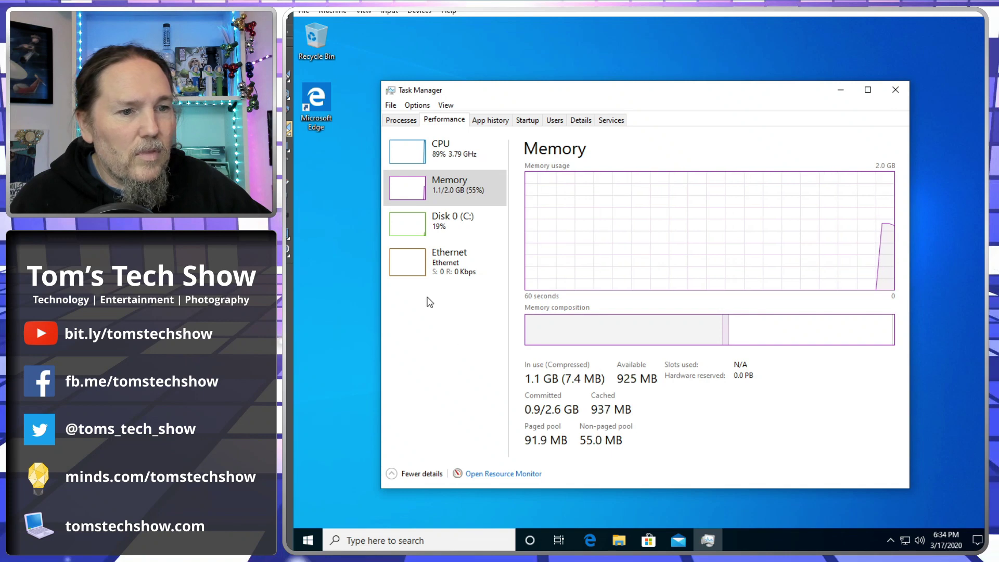
left_click(416, 275)
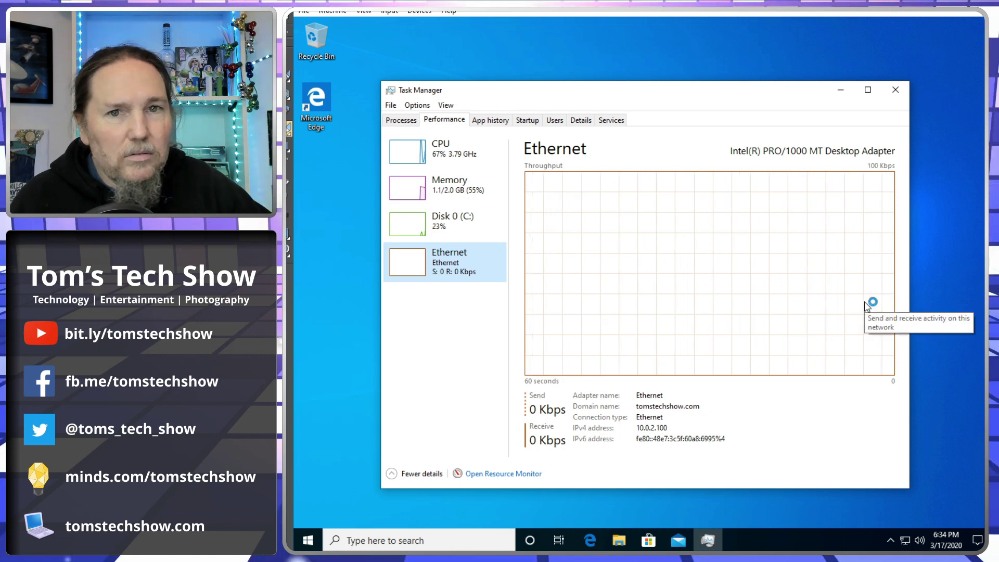
left_click(926, 304)
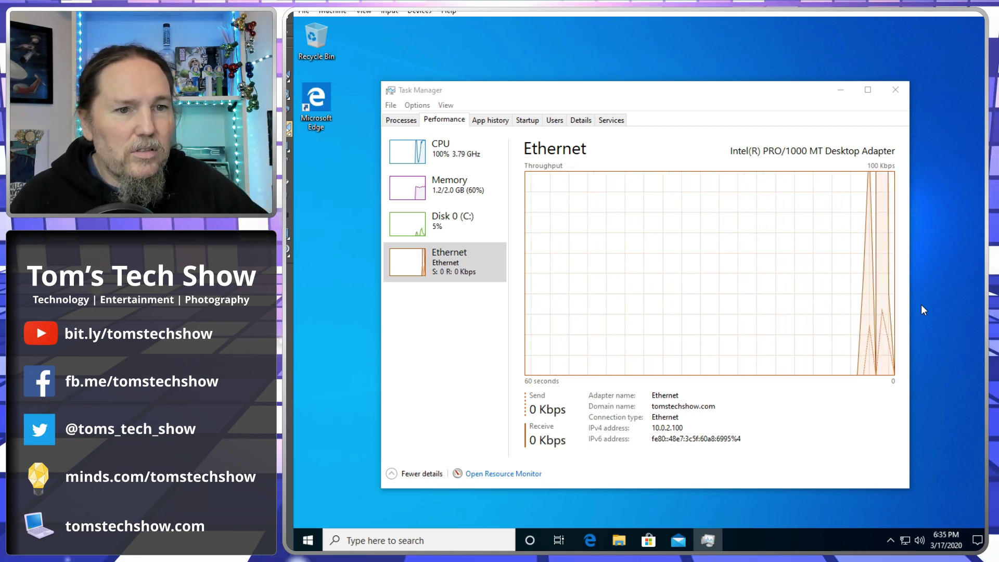
left_click(440, 156)
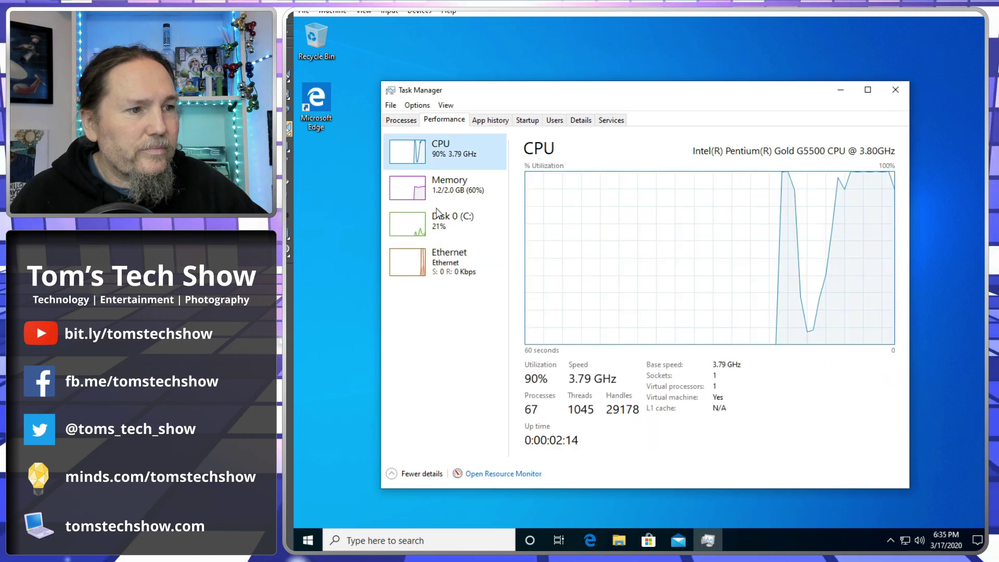
left_click(401, 120)
- Sort processes by highest CPU usage, then check the Ethernet, Memory and CPU performance pages
left_click(621, 147)
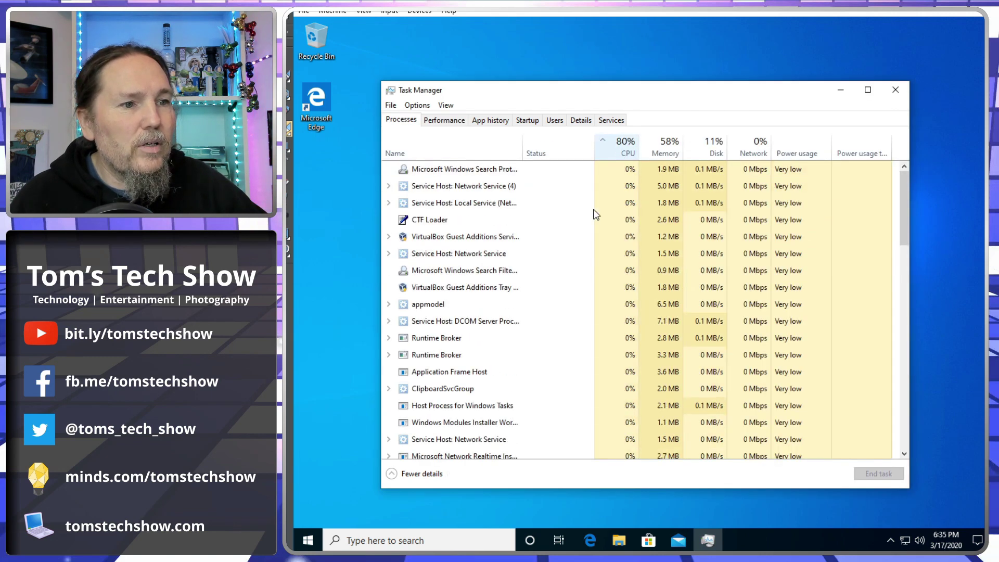
left_click(628, 152)
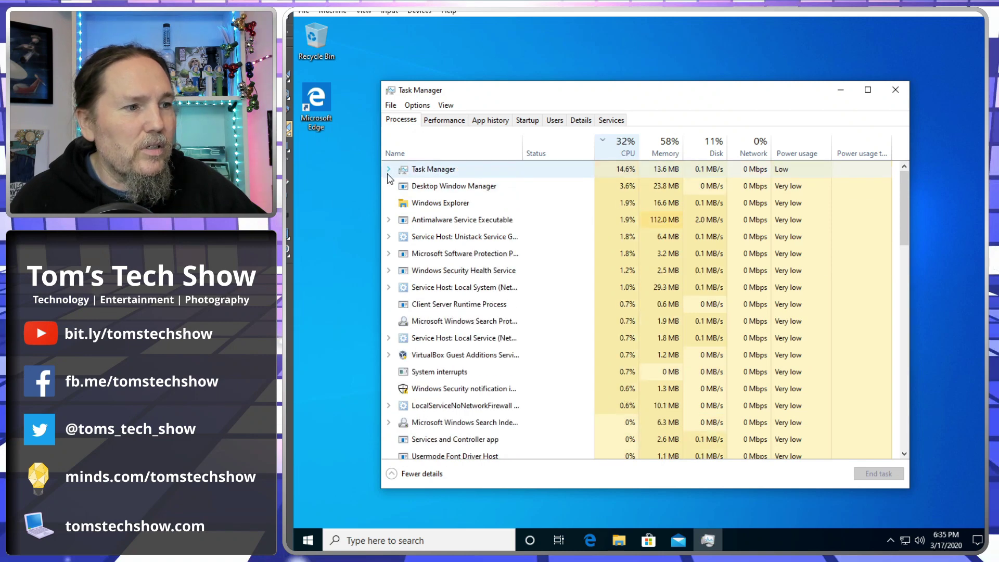
left_click(442, 121)
left_click(416, 265)
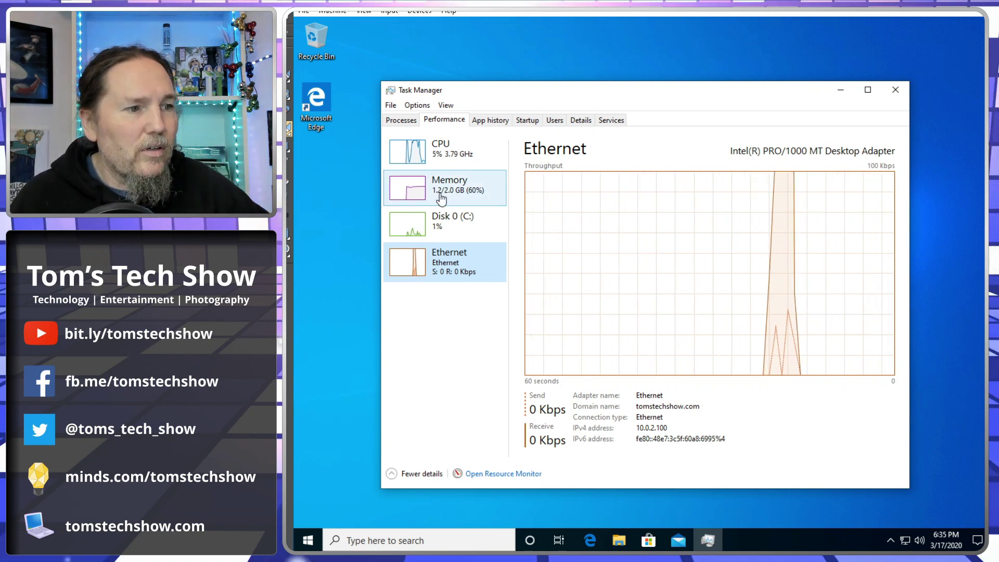
left_click(448, 186)
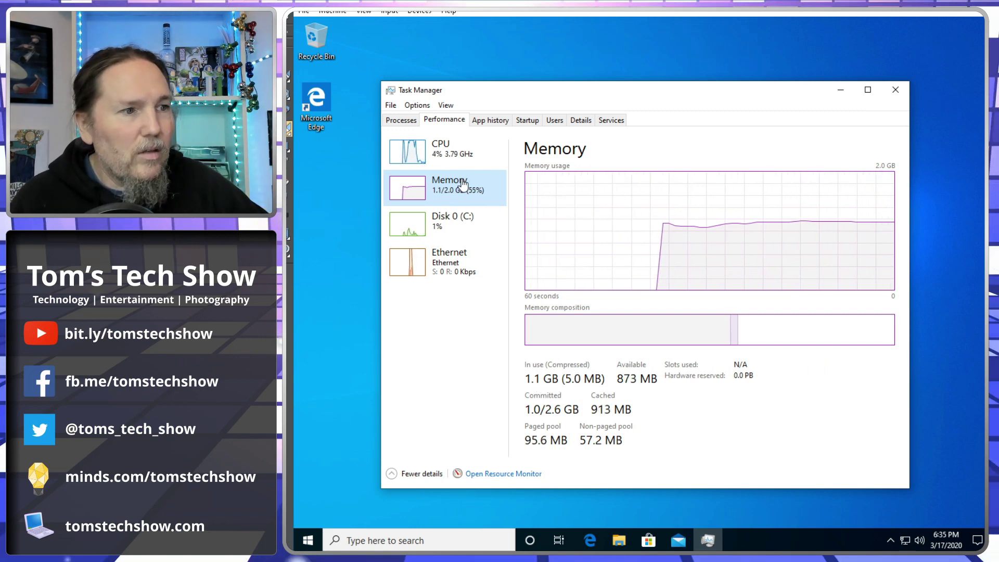
left_click(447, 151)
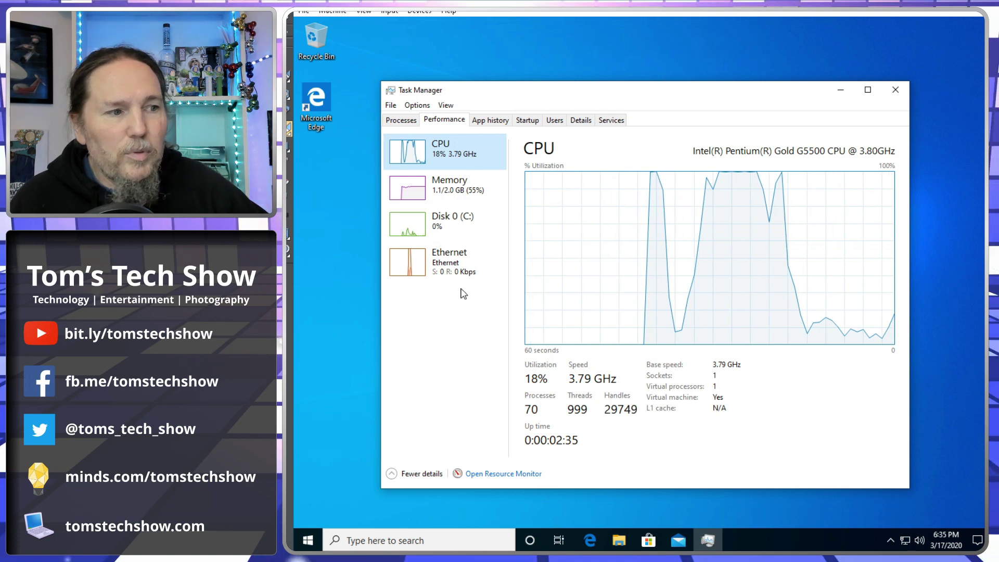
- Dismiss the CPU graph's options unchanged and return to the Ethernet graph showing 0 Kbps
right_click(556, 211)
mouse_move(580, 221)
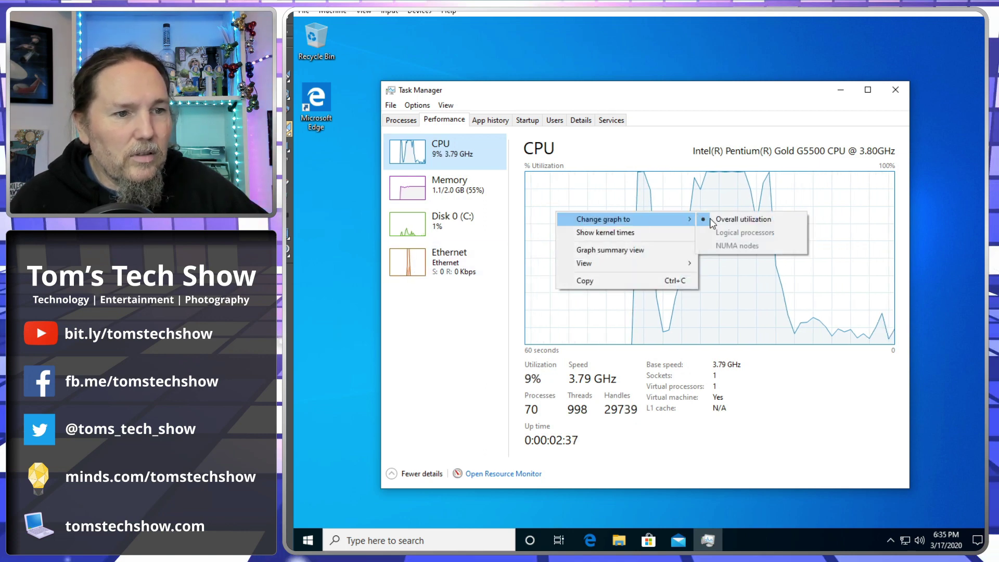
left_click(597, 159)
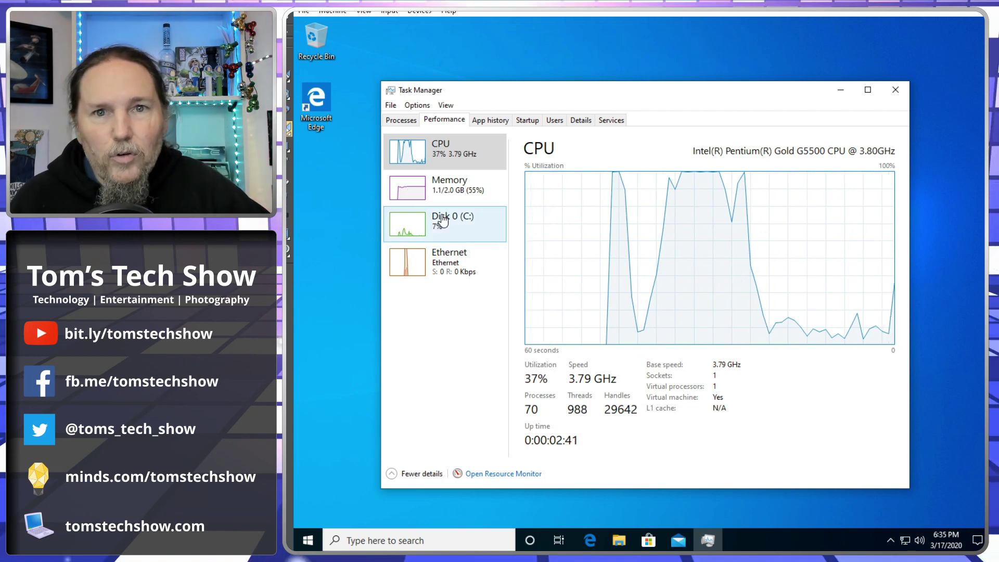
left_click(444, 263)
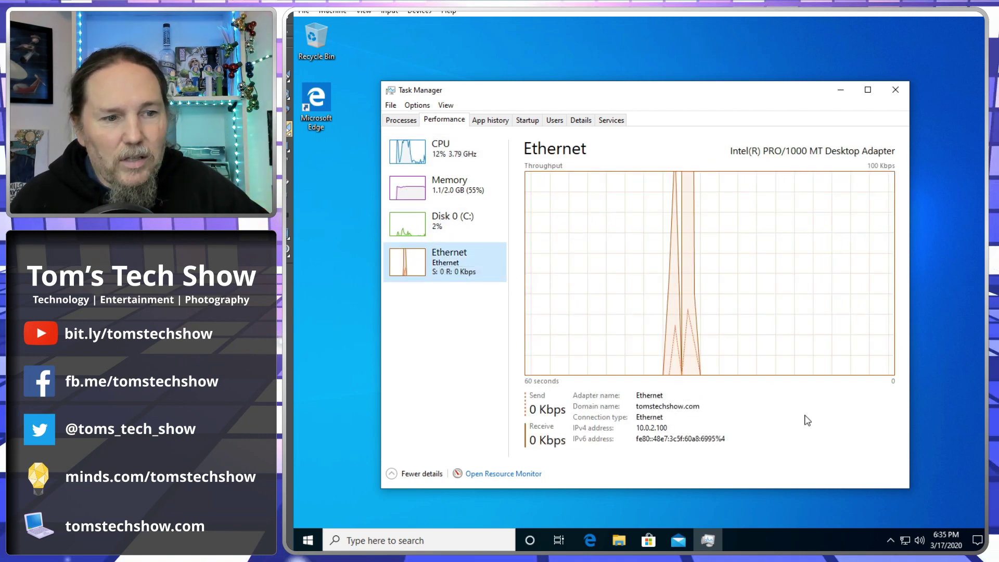